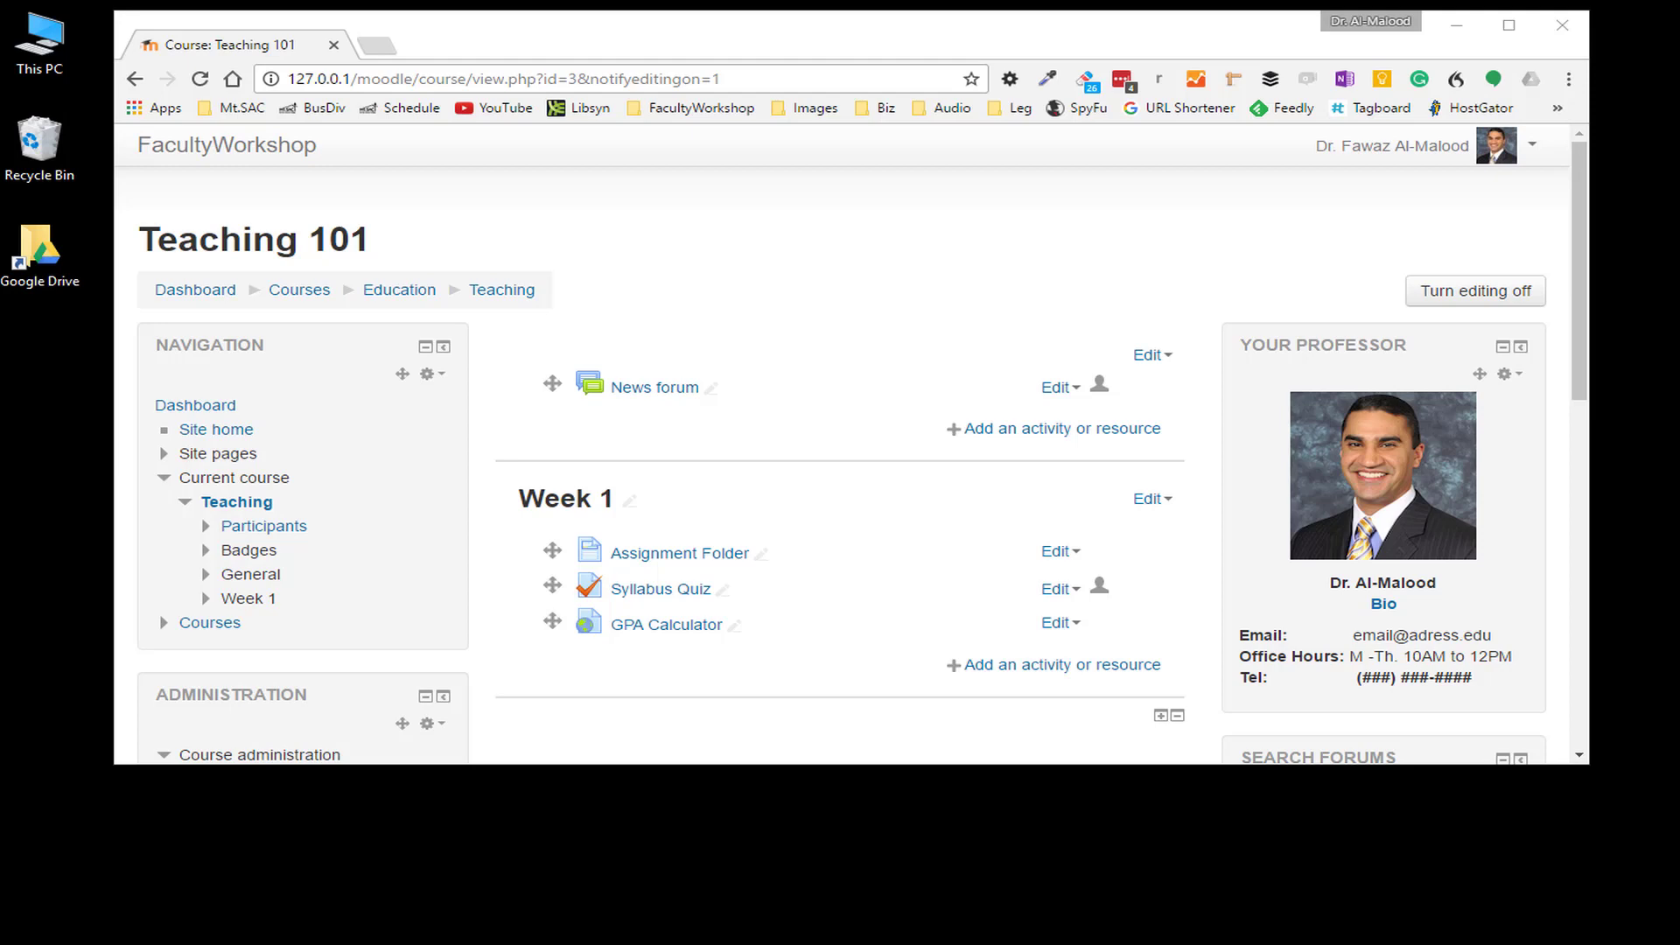
- Bring the Notepad note with the three draft short-answer questions in front of the Moodle course
{"action": "key", "text": "alt+Tab"}
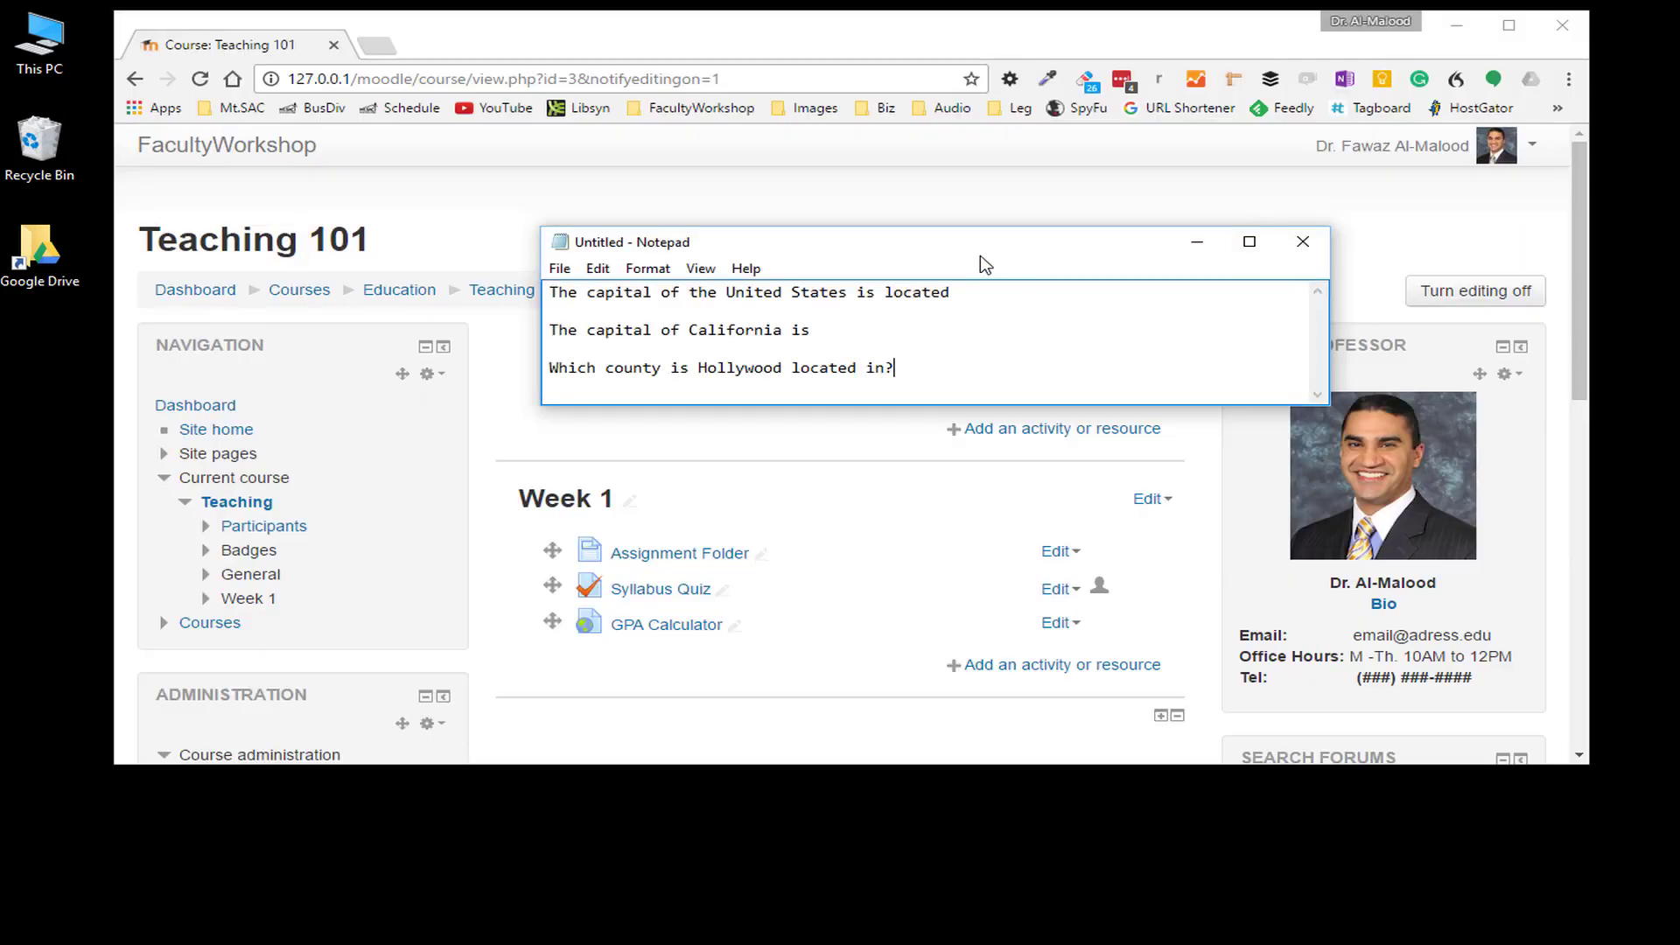
- Reposition the note window and minimize Chrome so Notepad stands alone on the desktop
{"action": "left_click_drag", "start_coordinate": [980, 254], "coordinate": [948, 339]}
{"action": "left_click_drag", "start_coordinate": [863, 453], "coordinate": [515, 376]}
{"action": "left_click", "coordinate": [1456, 25]}
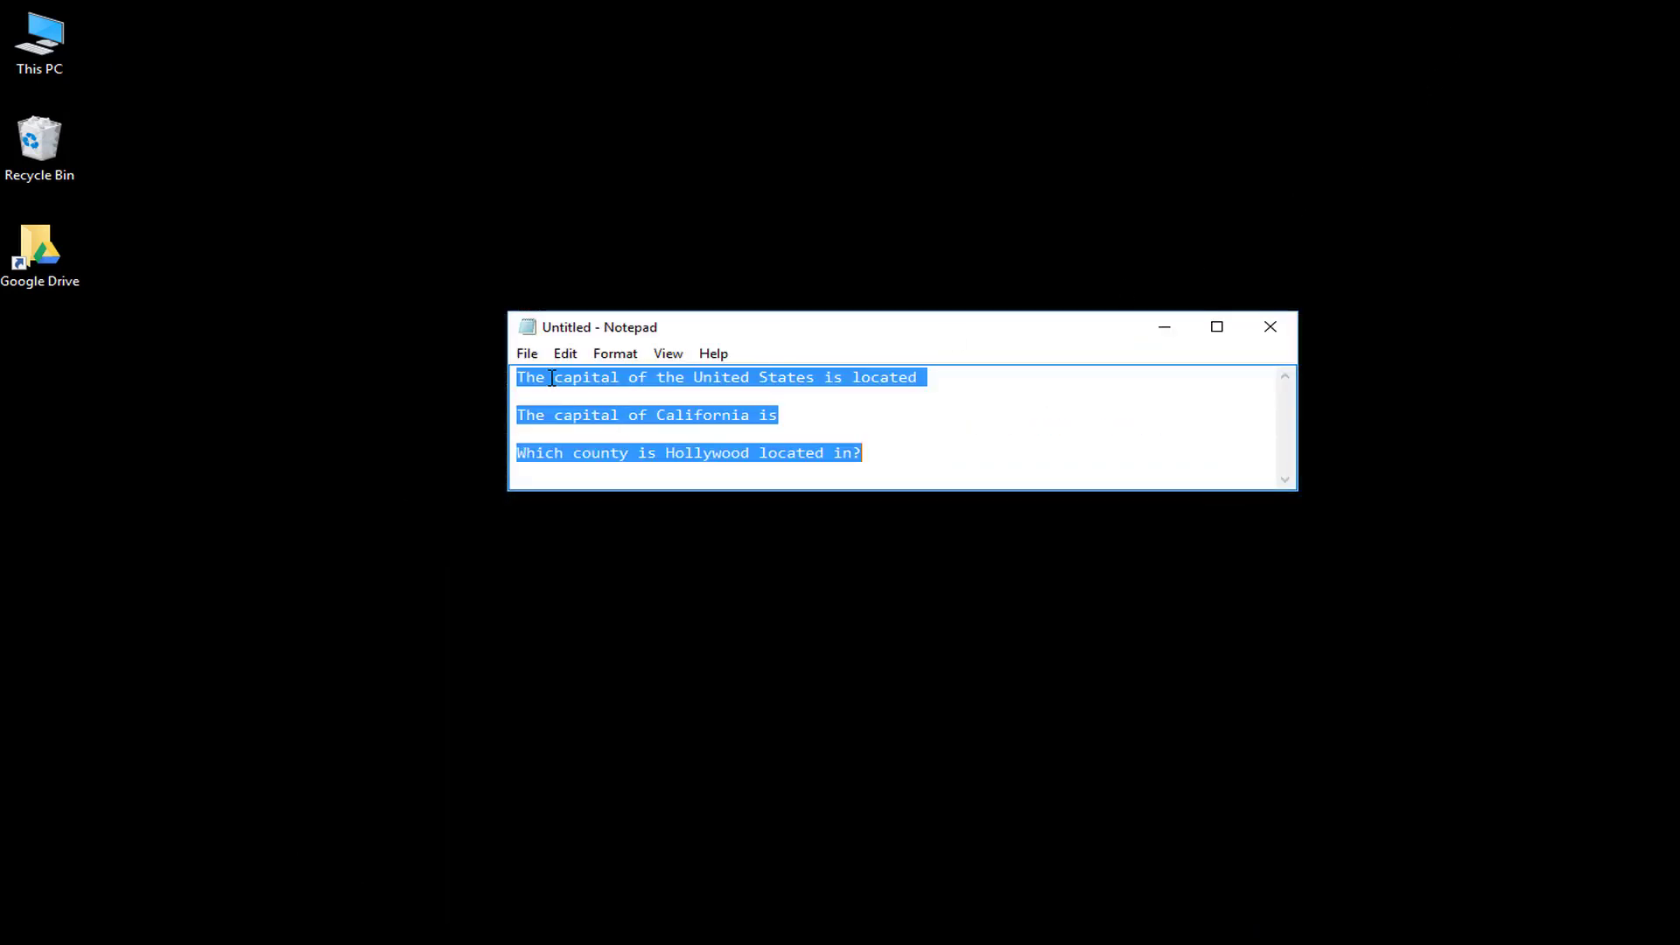
{"action": "left_click", "coordinate": [551, 380]}
{"action": "left_click", "coordinate": [552, 415]}
{"action": "left_click", "coordinate": [889, 458]}
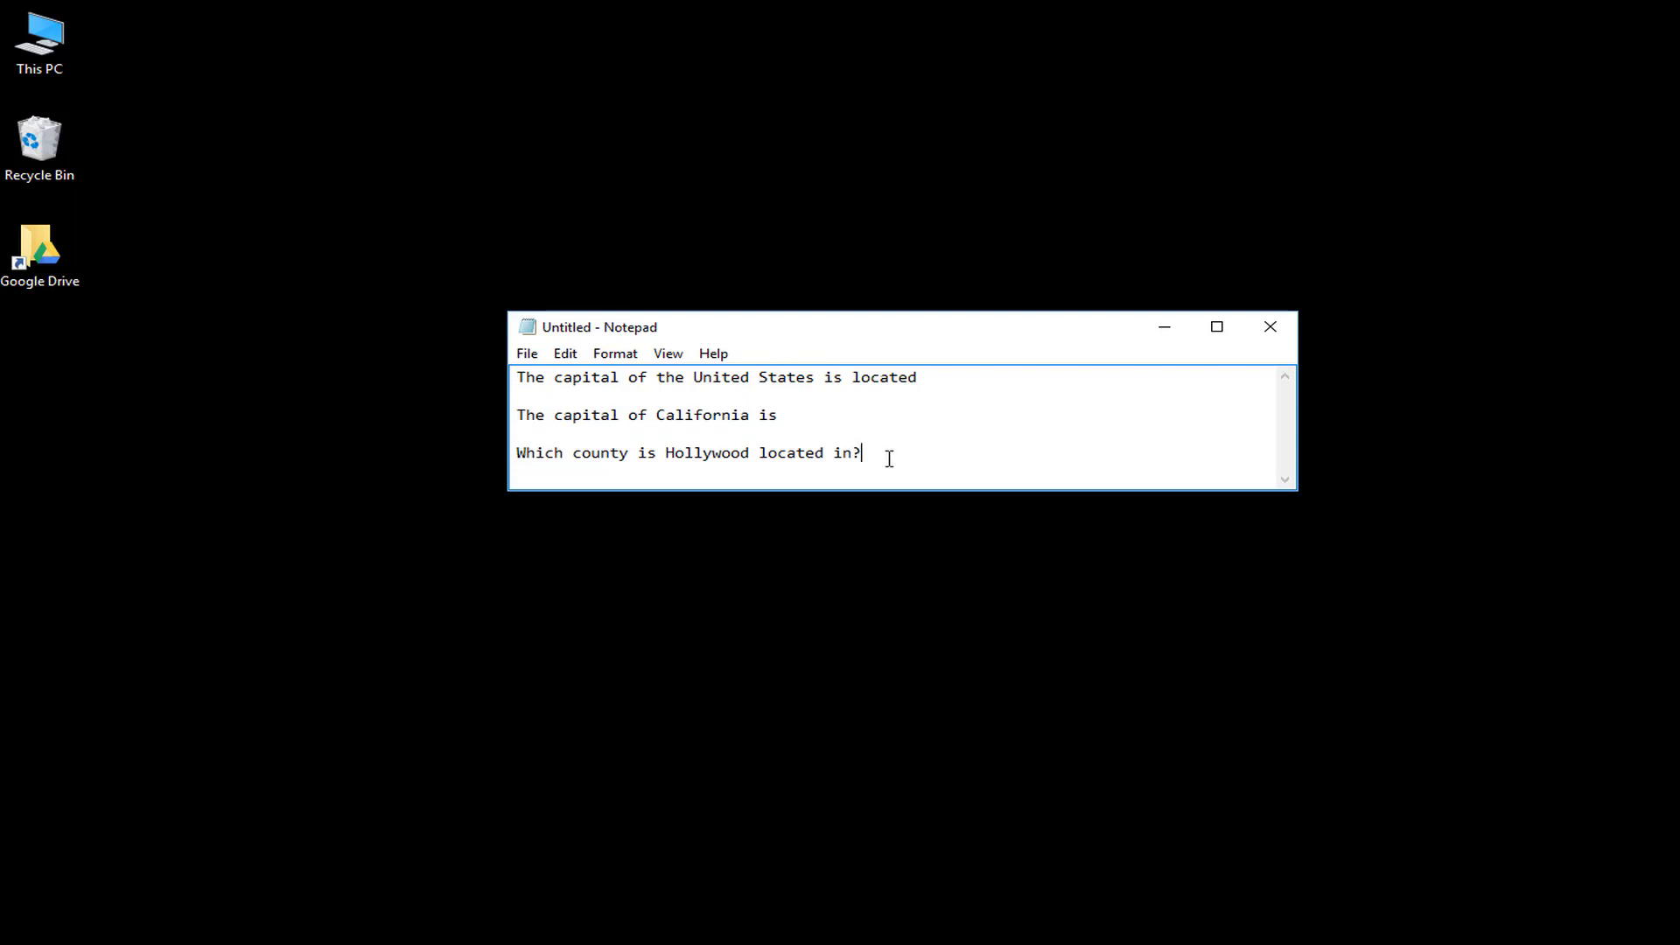
- Type an opening brace '{' after 'located' at the end of the United States capital question
{"action": "left_click", "coordinate": [991, 377]}
{"action": "left_click_drag", "start_coordinate": [945, 461], "coordinate": [506, 376]}
{"action": "left_click", "coordinate": [1146, 391]}
{"action": "left_click", "coordinate": [514, 376]}
{"action": "left_click", "coordinate": [935, 379]}
{"action": "left_click_drag", "start_coordinate": [889, 455], "coordinate": [516, 374]}
{"action": "left_click", "coordinate": [953, 374]}
{"action": "type", "text": "{"}
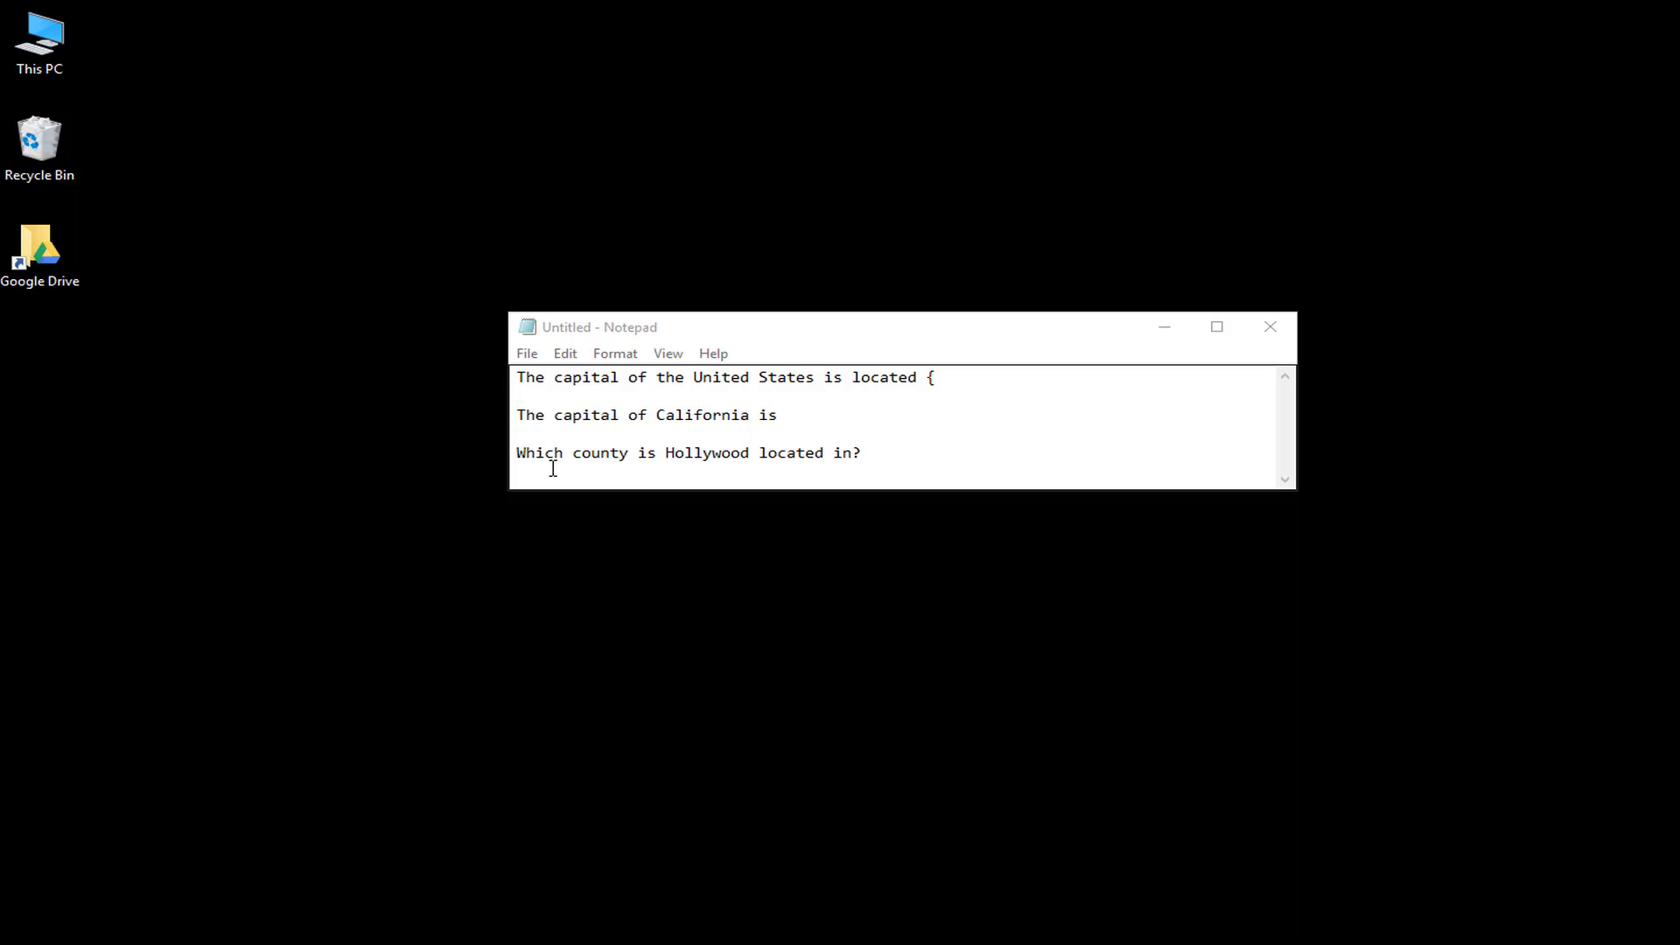
- Replace the bare brace with '{=Washington D.C.' as the first question's correct answer
{"action": "left_click", "coordinate": [948, 378]}
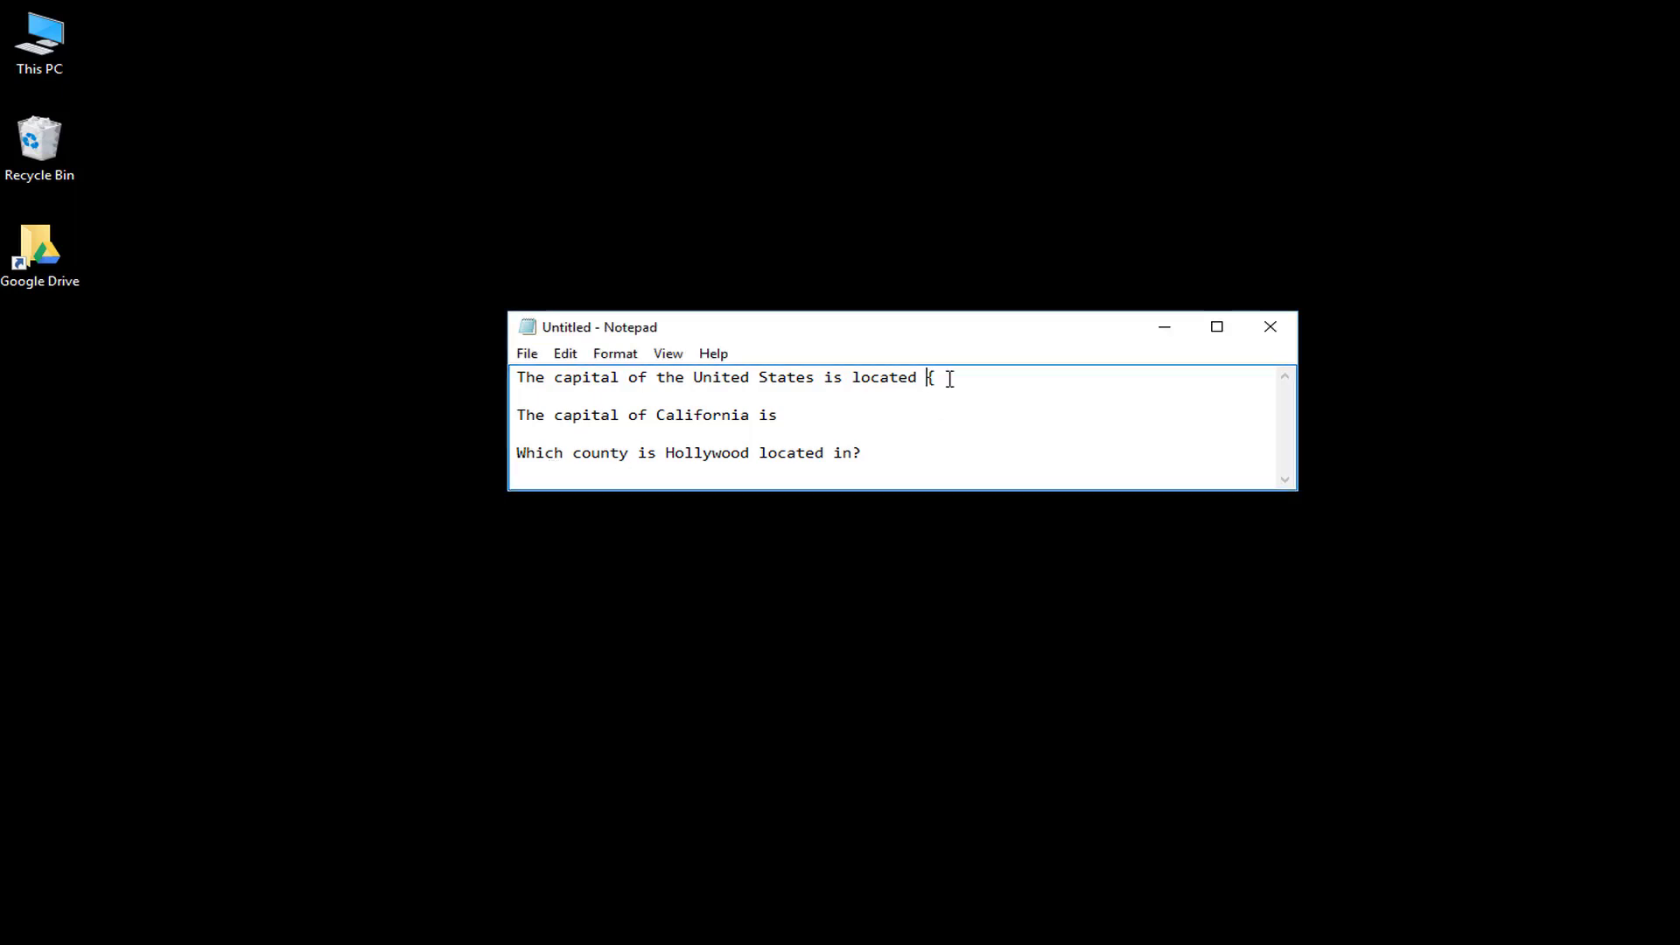
{"action": "key", "text": "BackSpace"}
{"action": "type", "text": "{="}
{"action": "type", "text": "Washington D.C."}
{"action": "left_click_drag", "start_coordinate": [1299, 438], "coordinate": [1463, 438]}
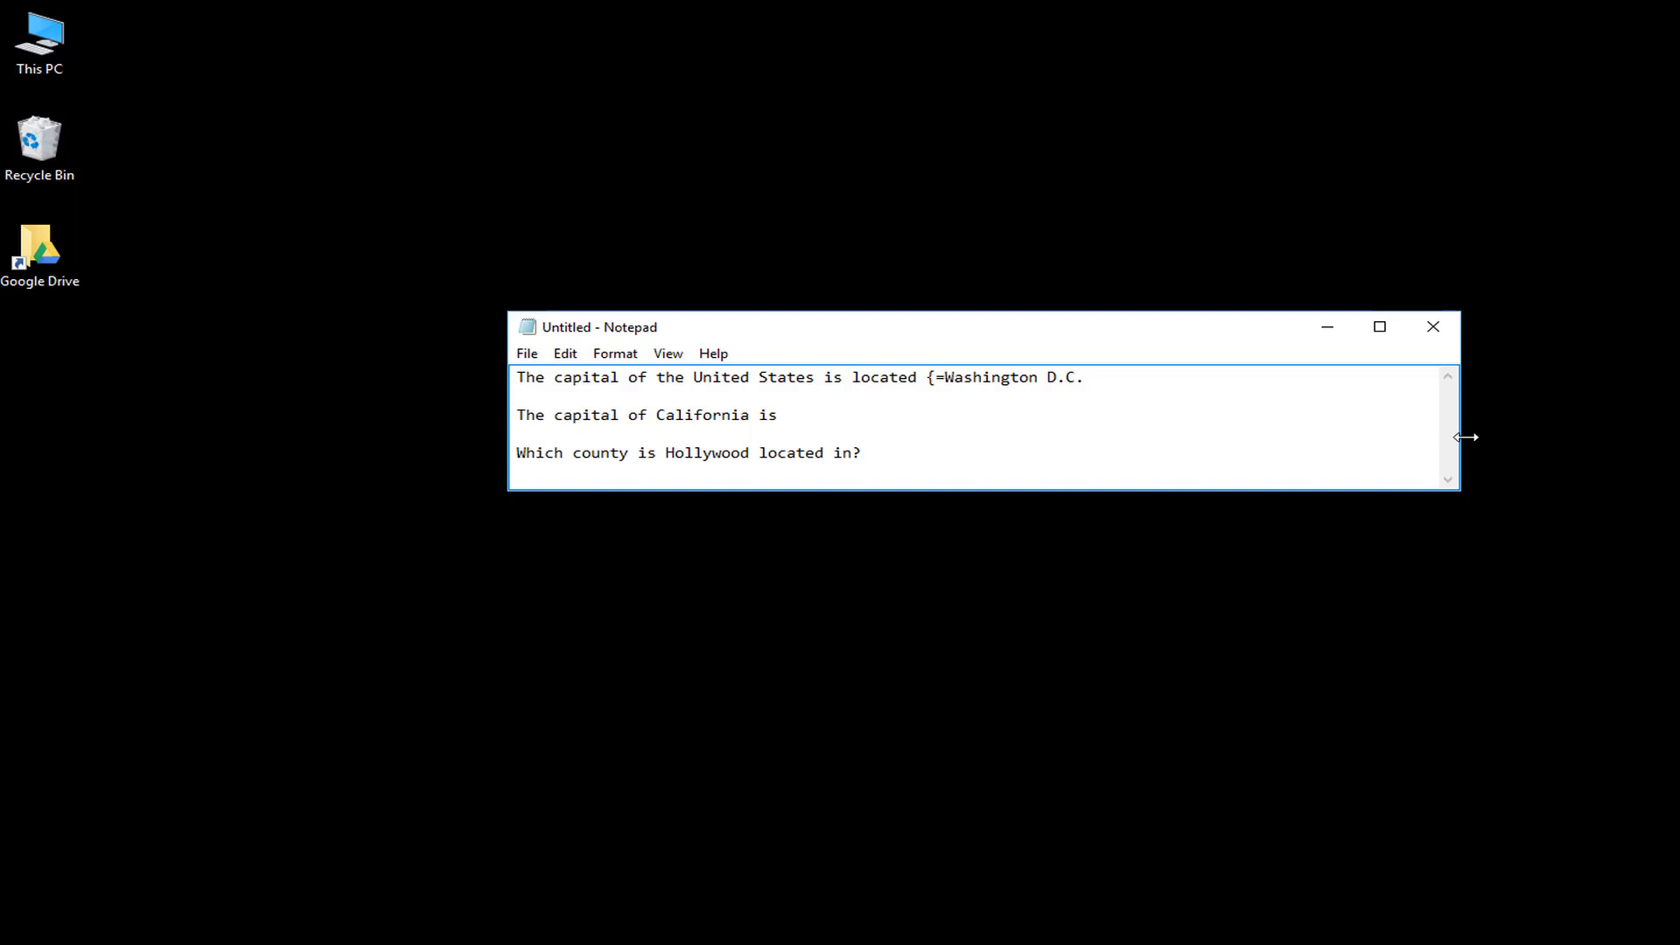
- Append '=DC =D.C. =Washington DC}' to close the first question's answer set
{"action": "type", "text": "="}
{"action": "type", "text": "DC =D.C"}
{"action": "type", "text": "=W"}
{"action": "key", "text": "BackSpace"}
{"action": "key", "text": "BackSpace"}
{"action": "type", "text": "=Washington "}
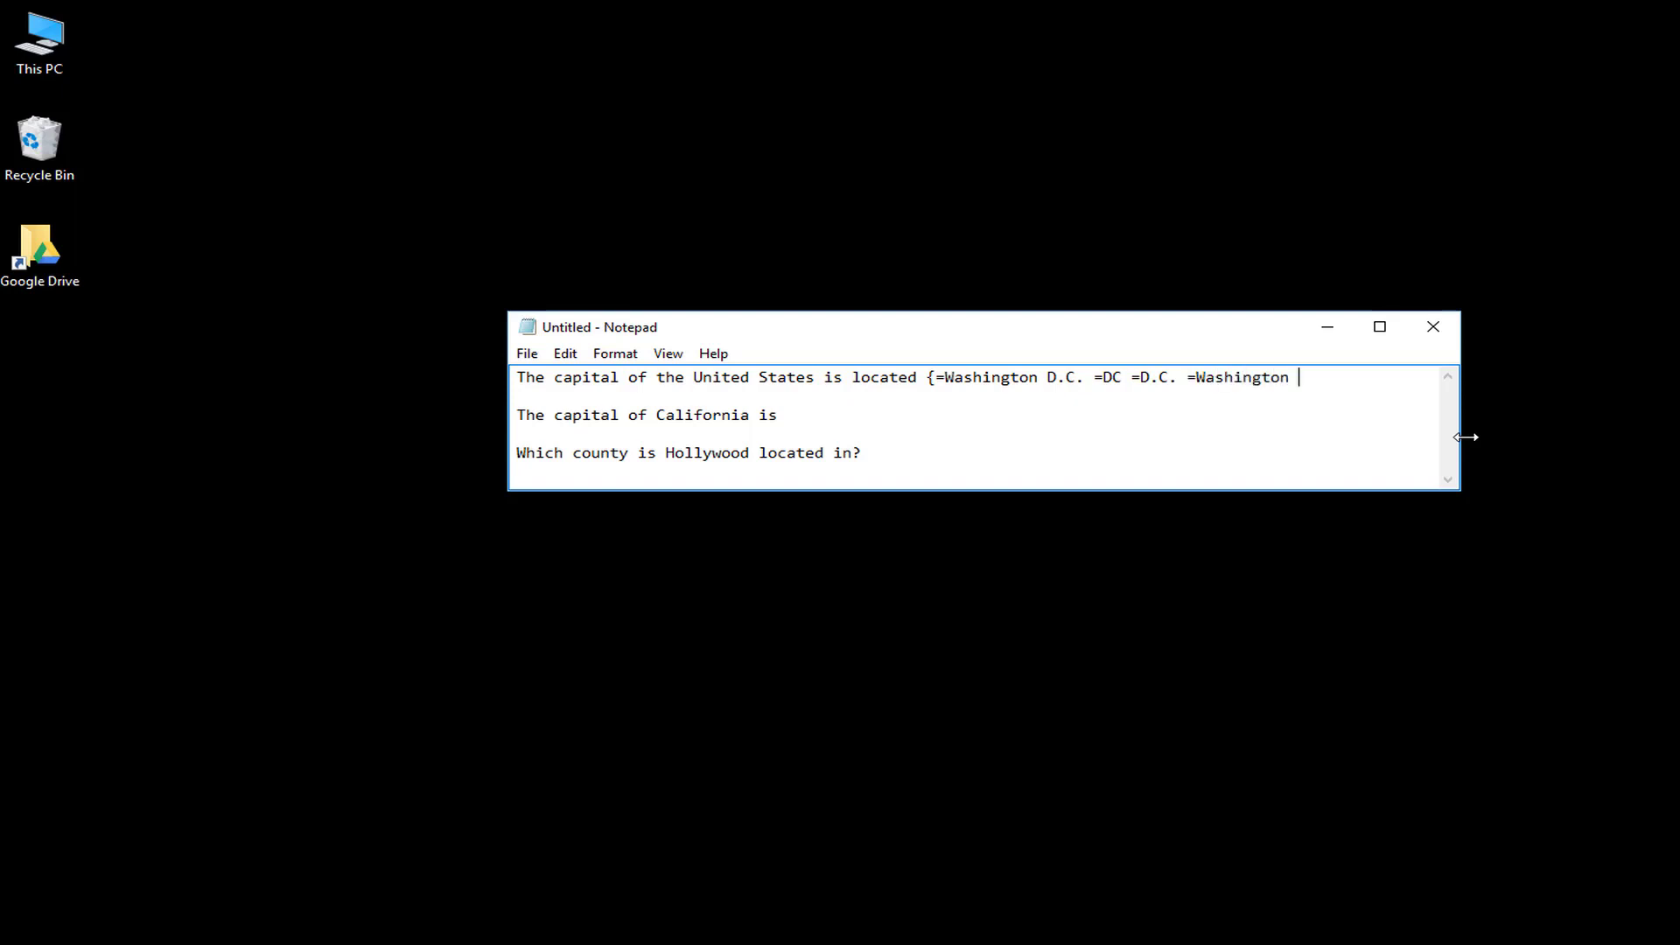
{"action": "type", "text": "DC}"}
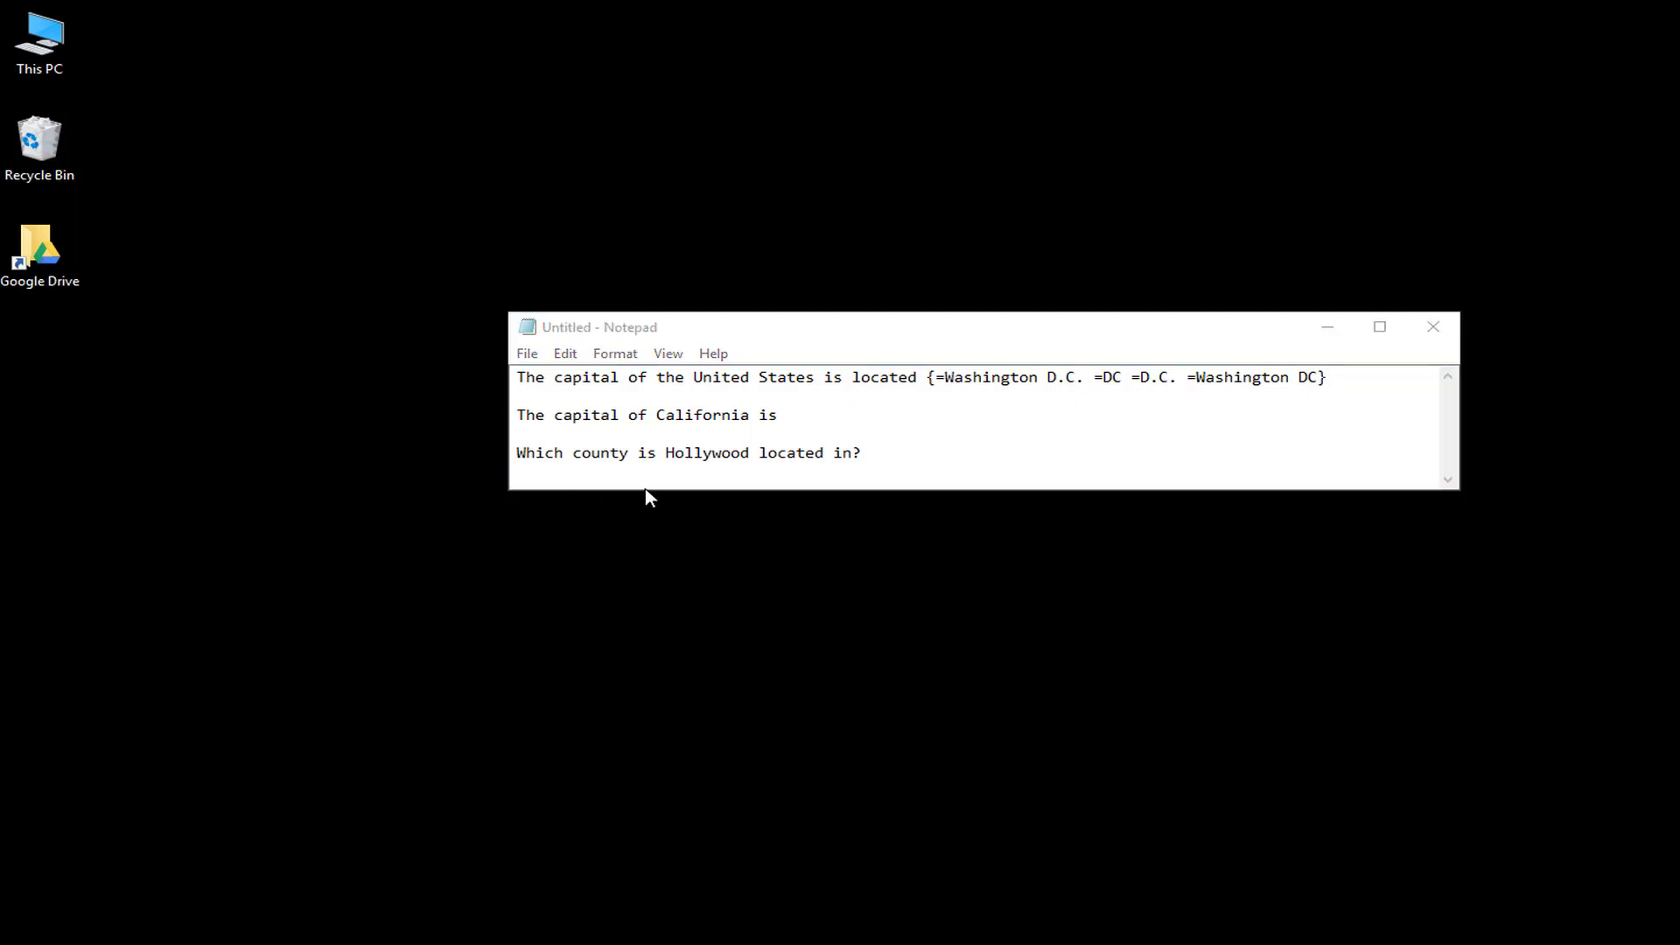
{"action": "left_click", "coordinate": [813, 418]}
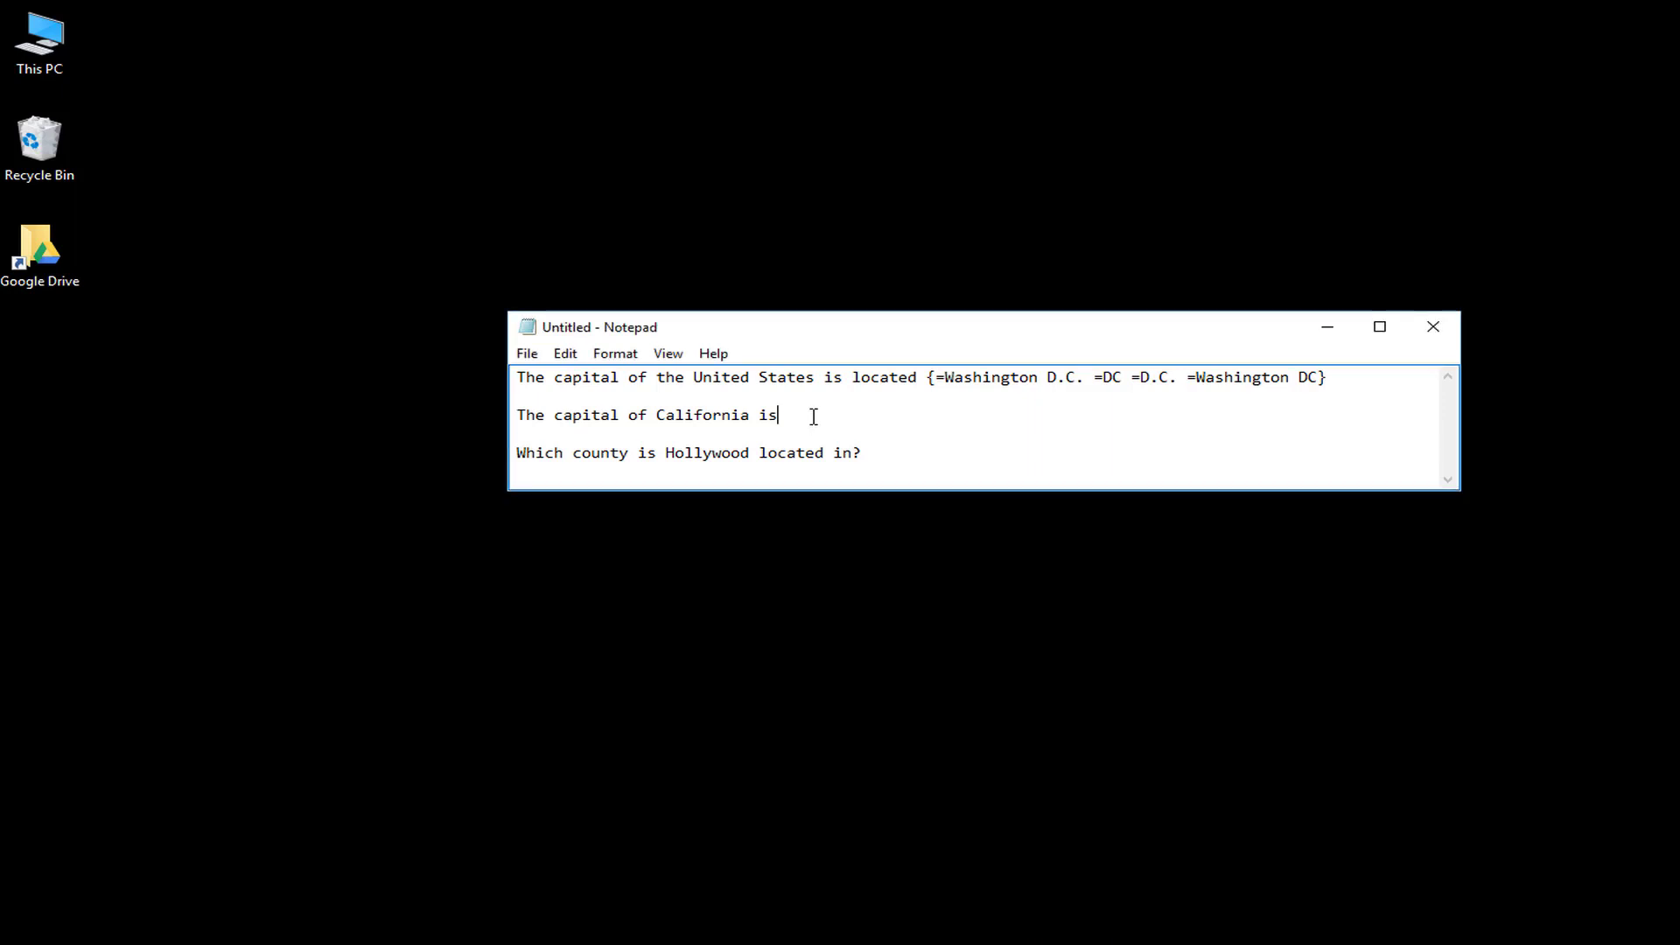
- Add '{=Sacramento}' to the California question and '{=Los Angeles =L.A. =LA}' to the Hollywood question
{"action": "type", "text": "{=Sacramento}"}
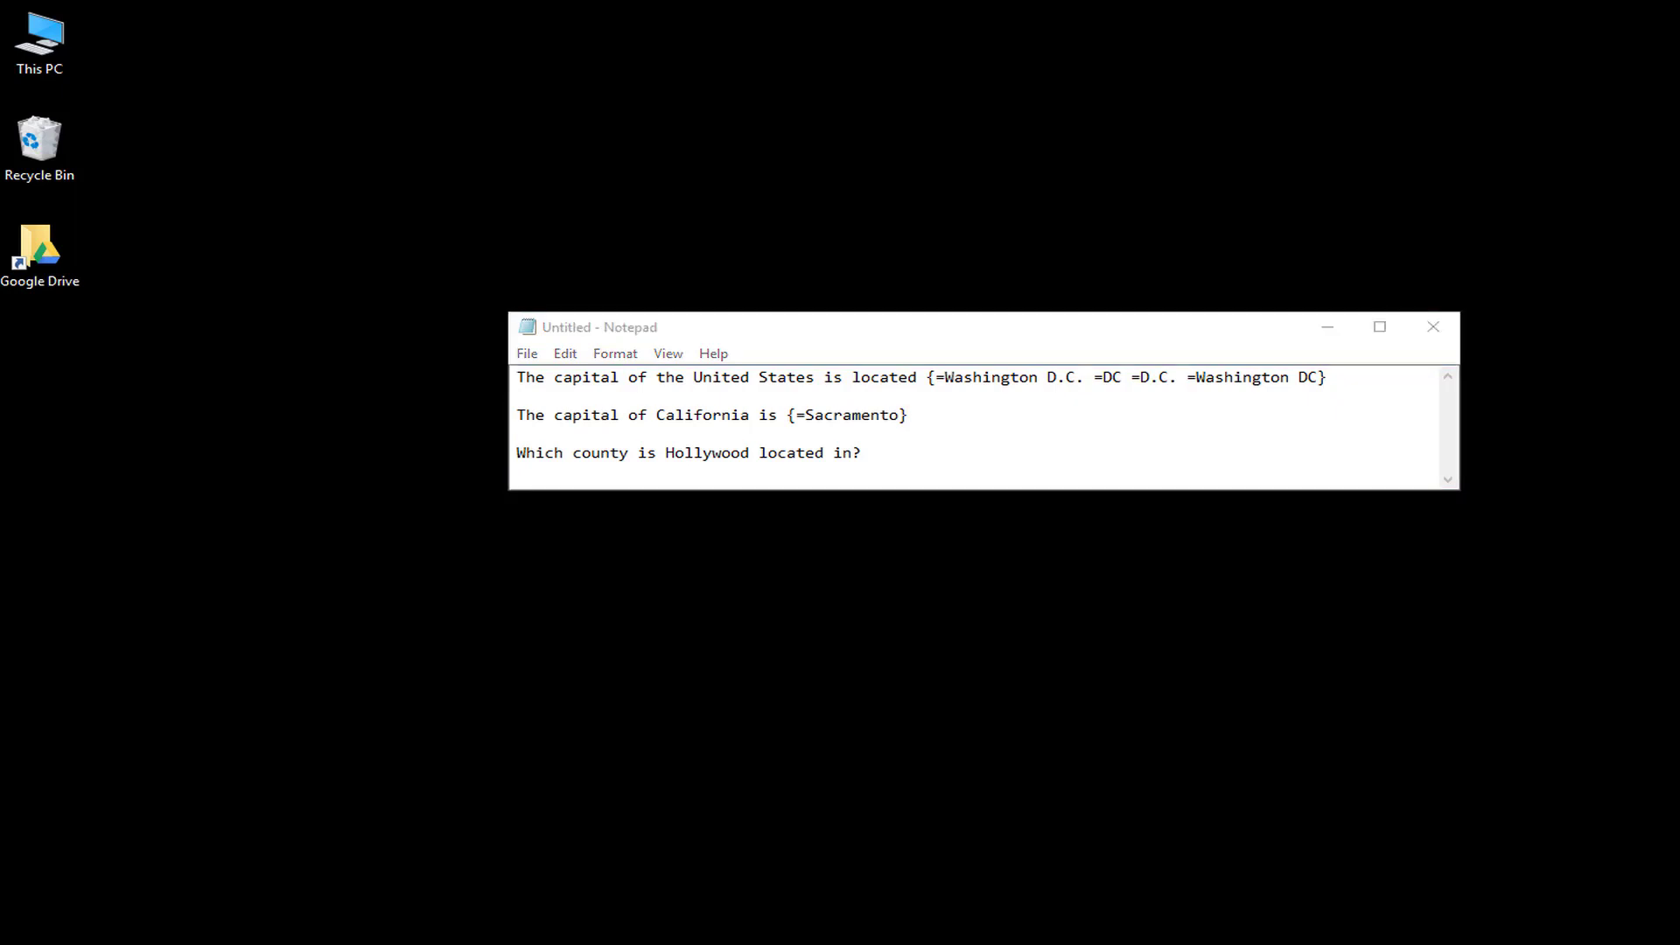
{"action": "left_click", "coordinate": [941, 453]}
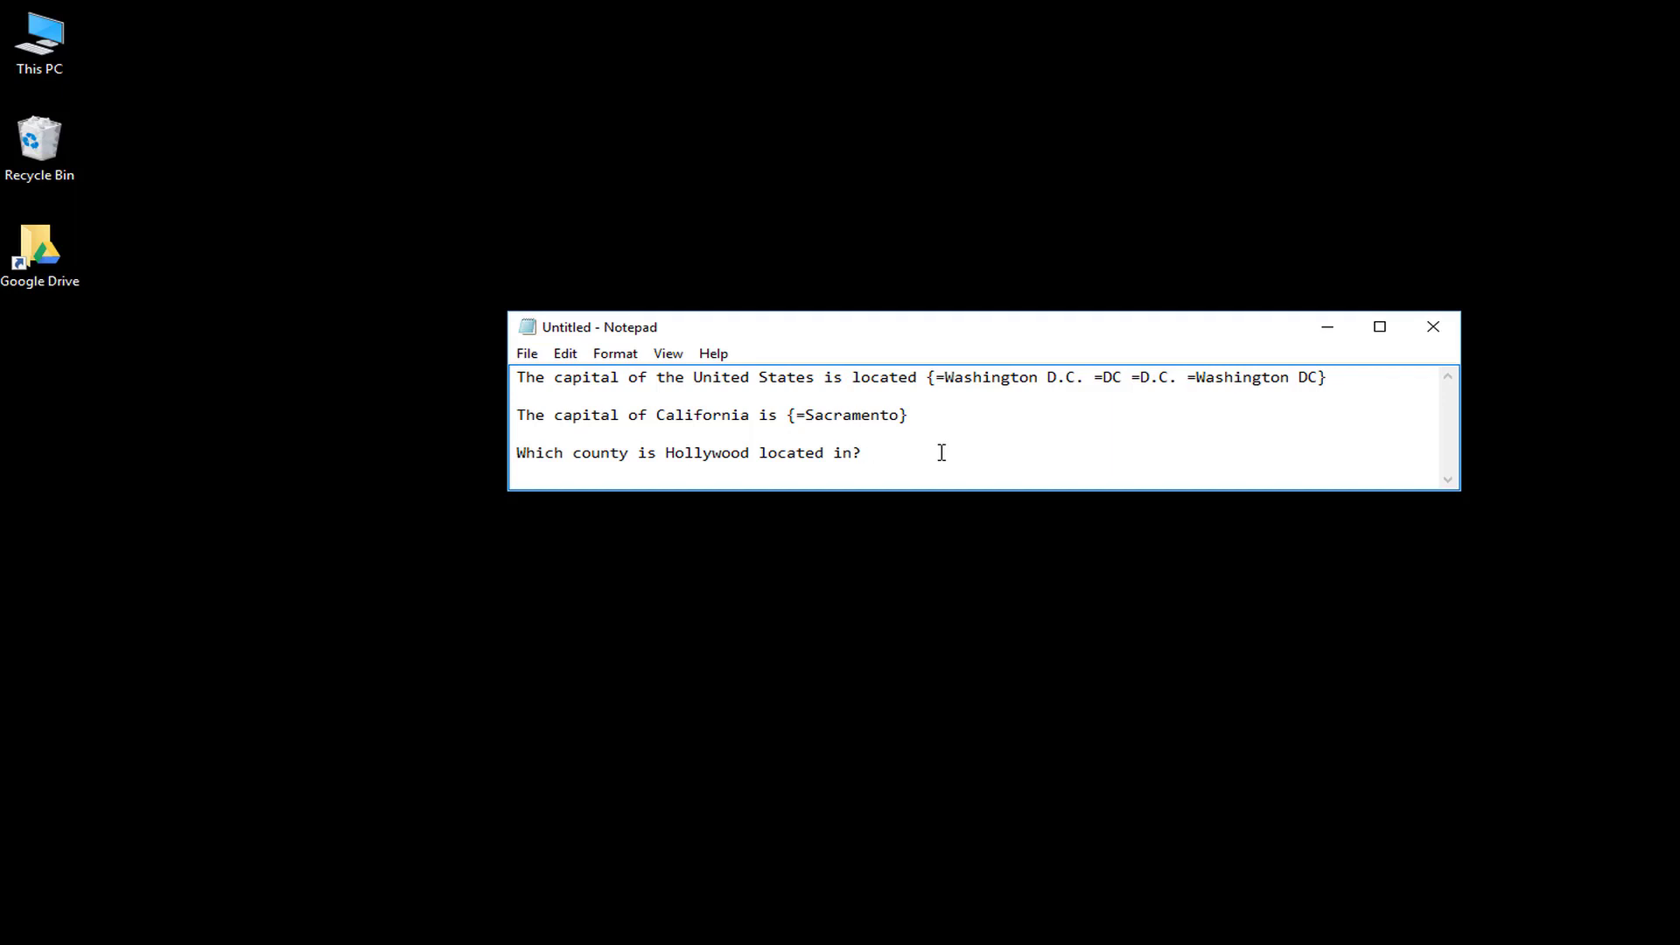
{"action": "type", "text": "{=Los Angeles =L.A. =LA}"}
{"action": "left_click", "coordinate": [527, 354]}
- Save the note as ShortAs.txt on the Desktop and close Notepad
{"action": "left_click", "coordinate": [455, 444]}
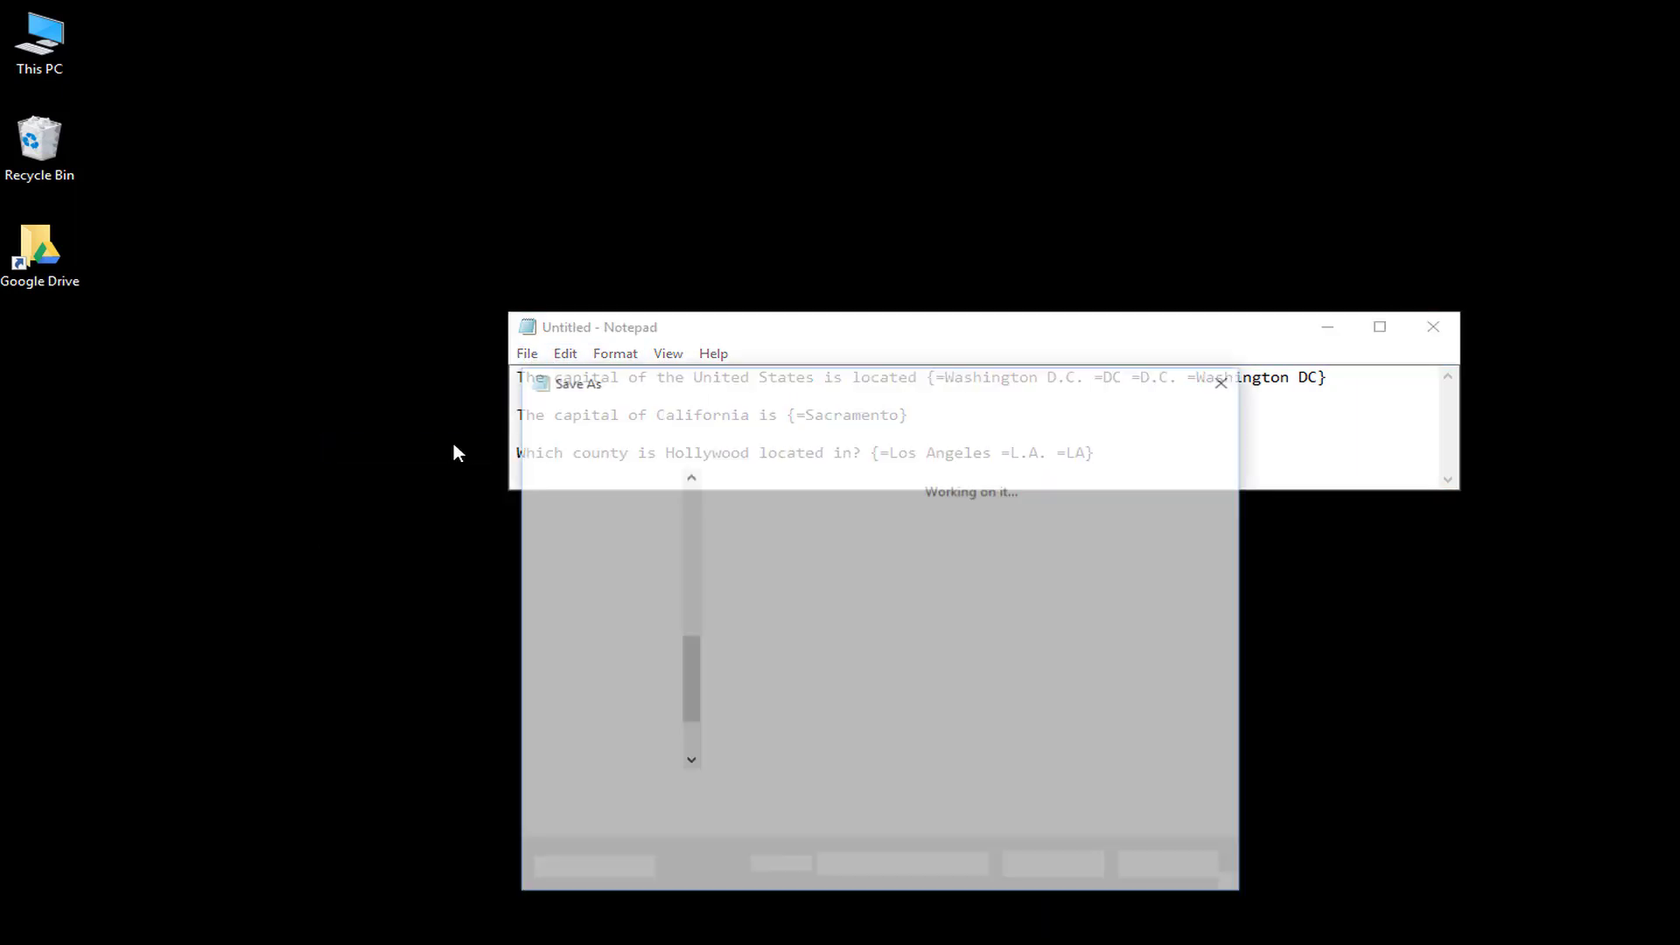
{"action": "left_click", "coordinate": [667, 794]}
{"action": "type", "text": "Sho"}
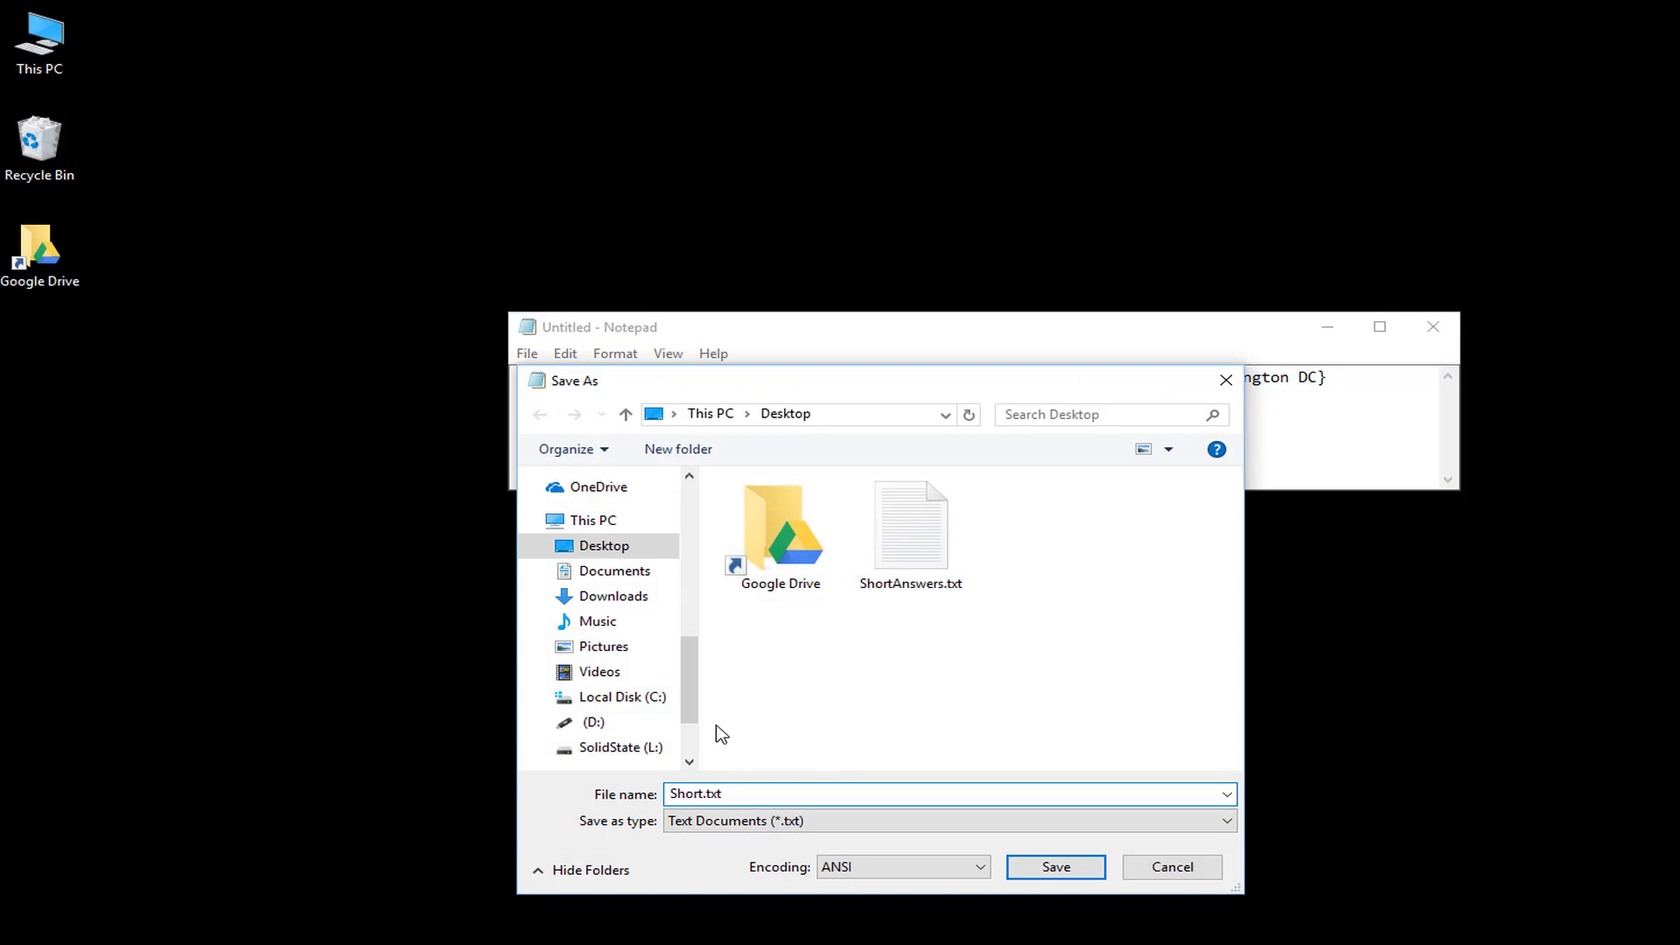
{"action": "type", "text": "rtAs"}
{"action": "left_click", "coordinate": [1067, 871]}
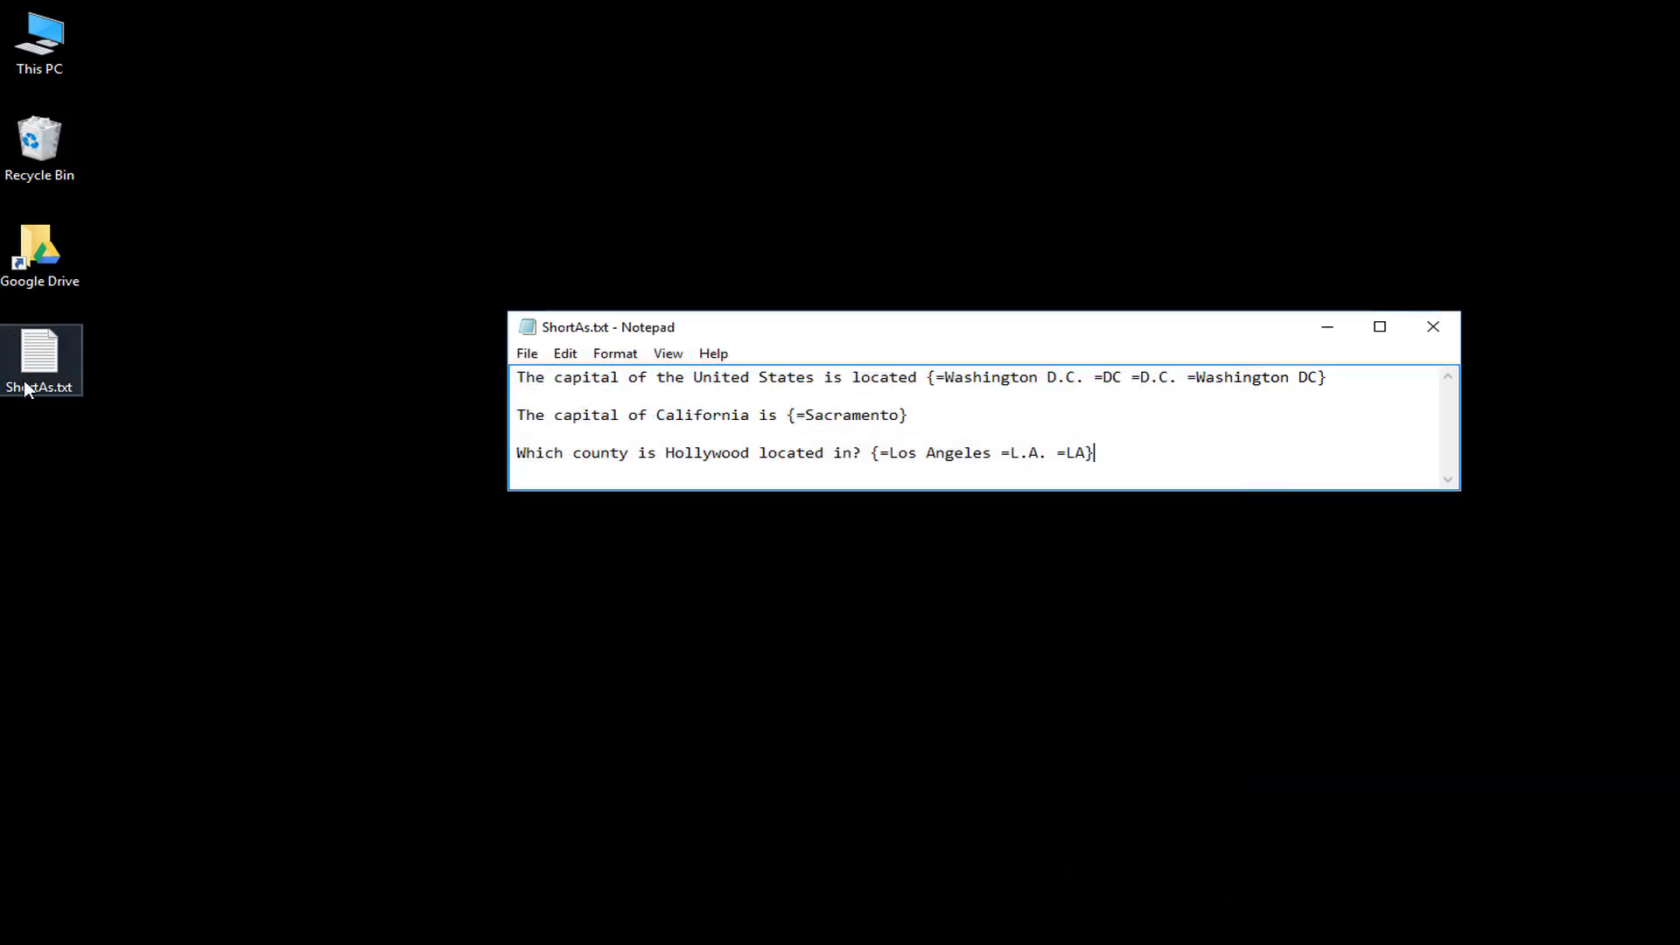
{"action": "left_click", "coordinate": [1442, 331]}
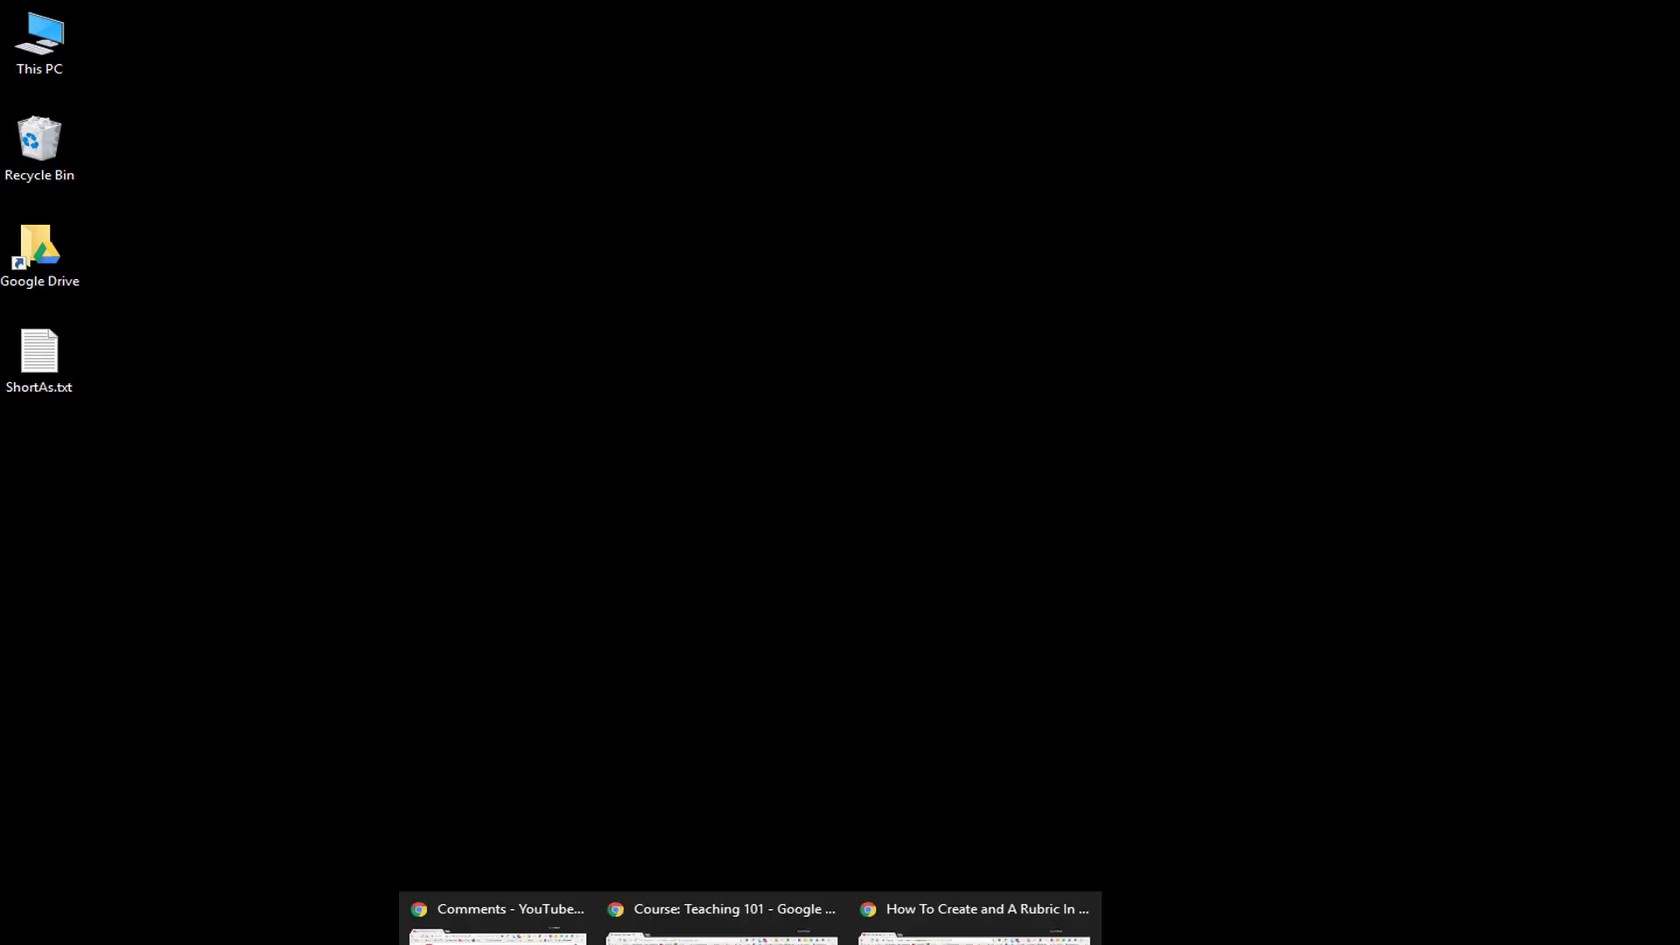
{"action": "left_click", "coordinate": [722, 927]}
- Add a Quiz activity to Teaching 101 from the activity and resource chooser
{"action": "left_click_drag", "start_coordinate": [713, 45], "coordinate": [789, 77]}
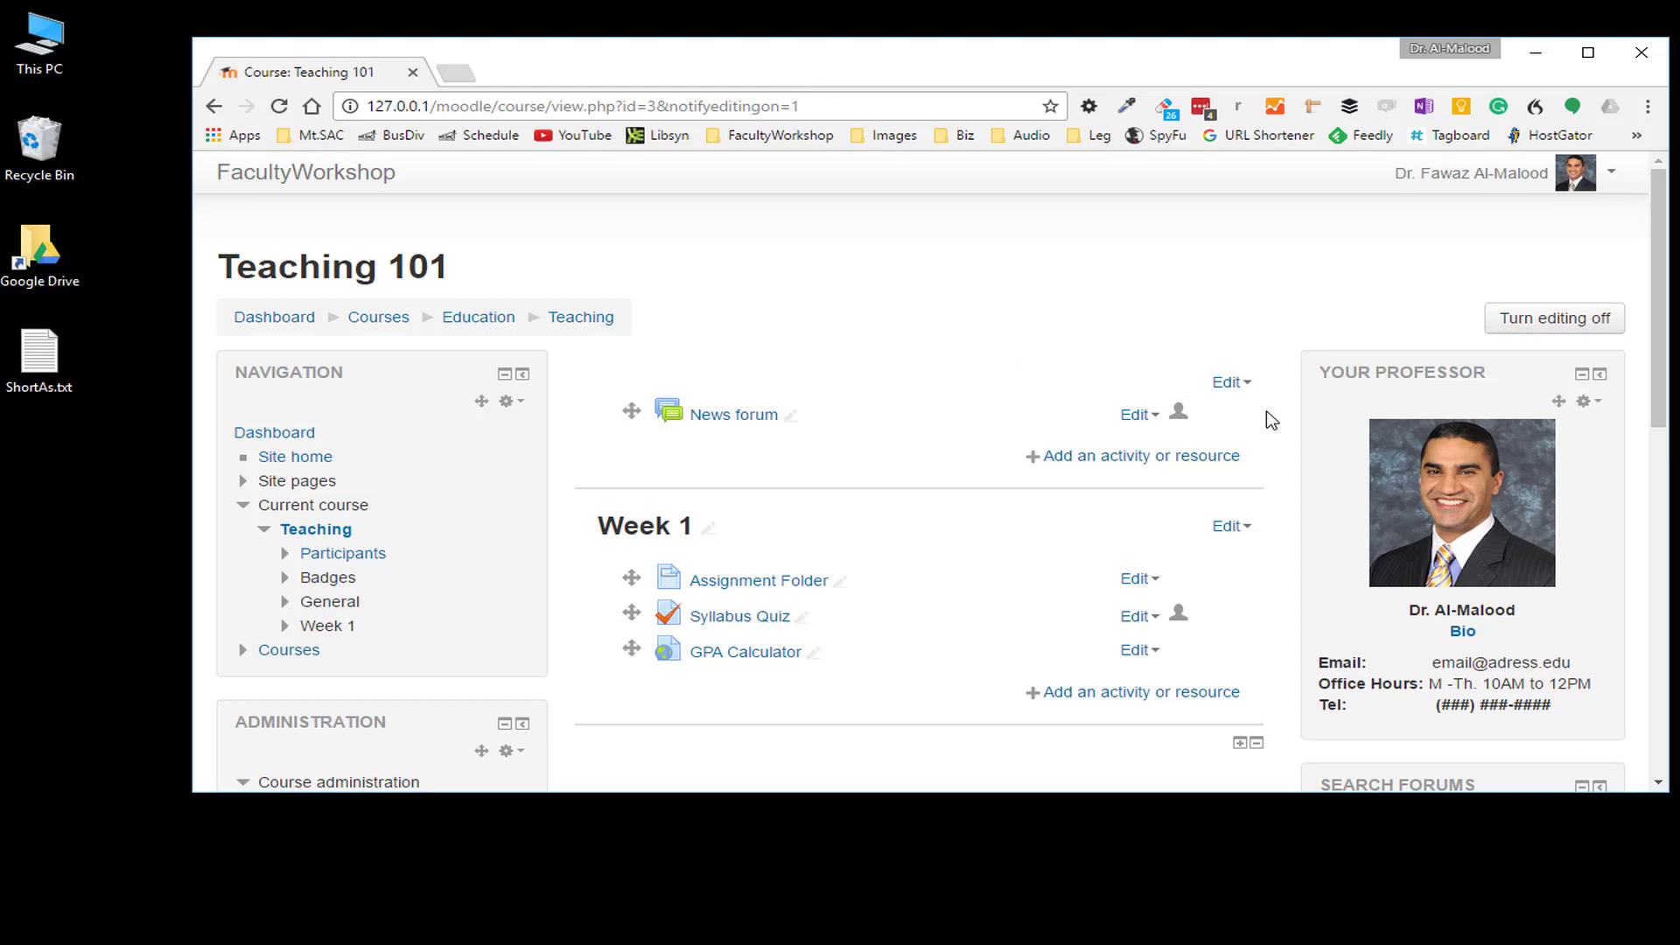
{"action": "scroll", "coordinate": [897, 418], "scroll_direction": "down", "scroll_amount": 1}
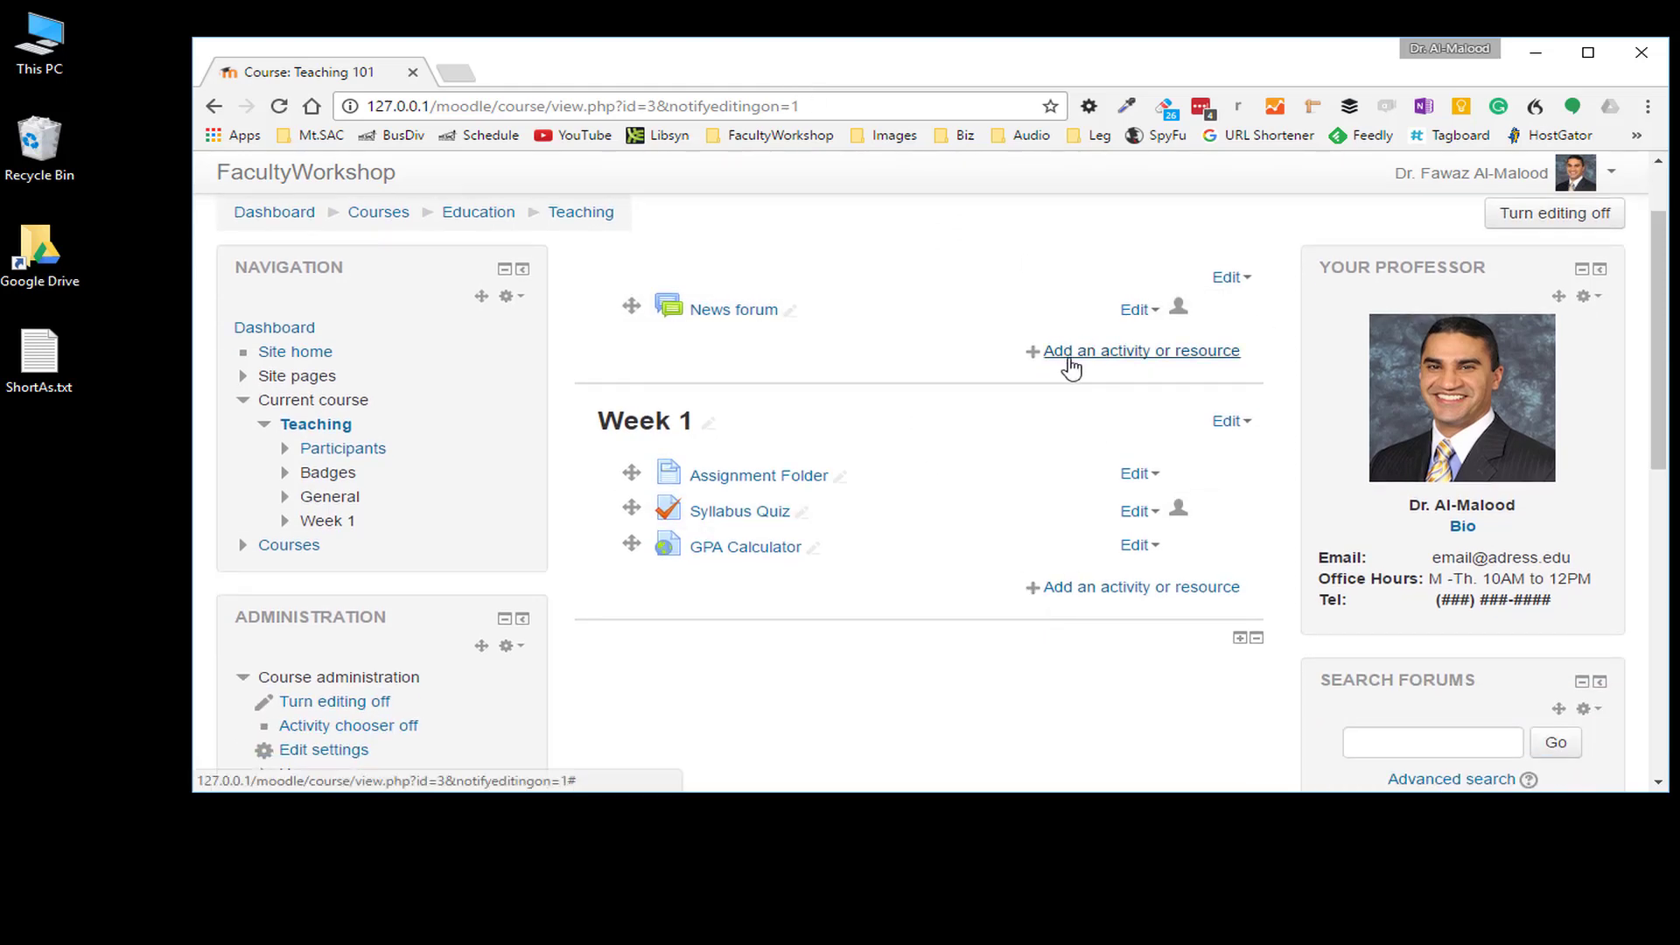
{"action": "left_click", "coordinate": [1148, 354]}
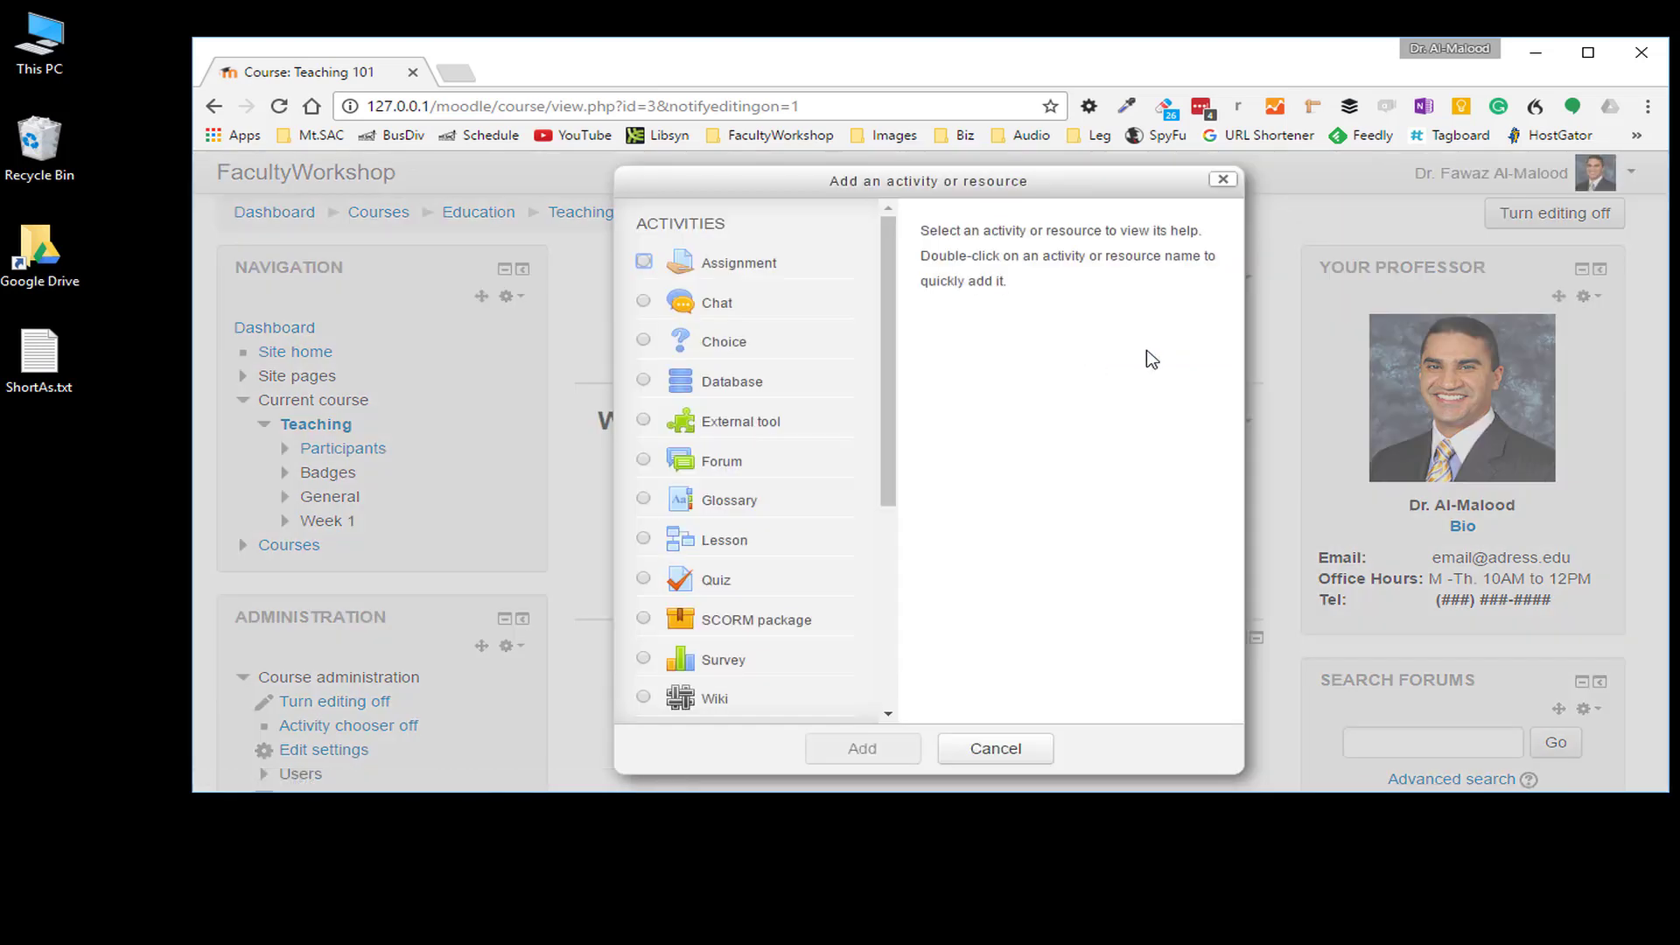
{"action": "left_click_drag", "start_coordinate": [889, 337], "coordinate": [889, 422]}
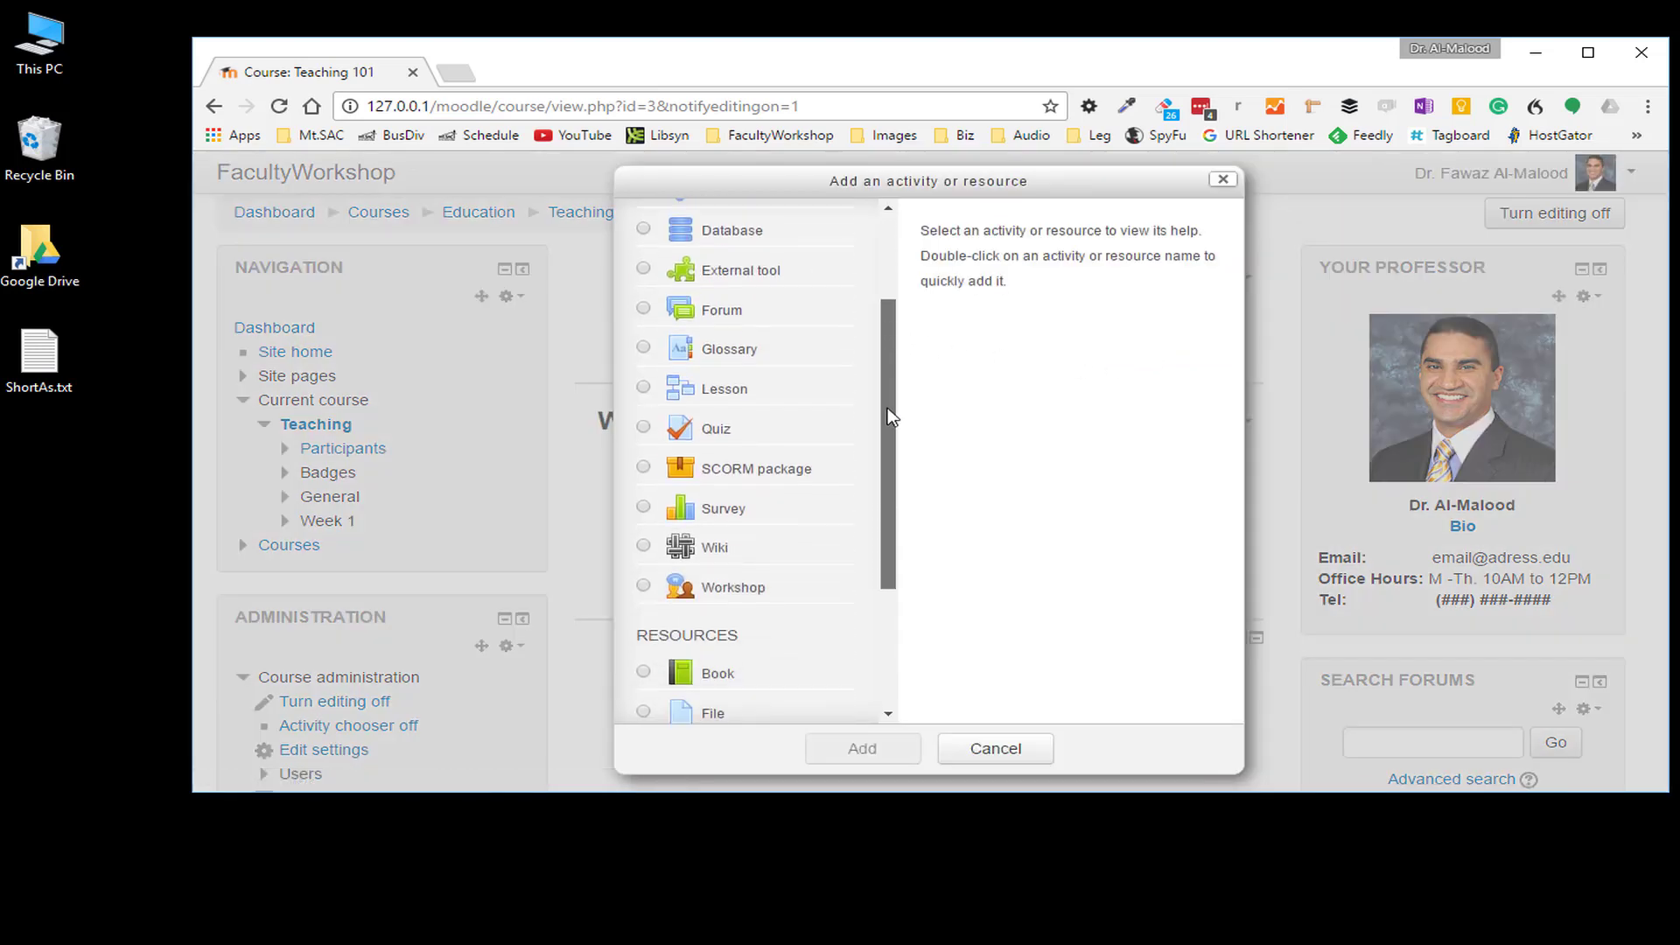
{"action": "left_click", "coordinate": [682, 442]}
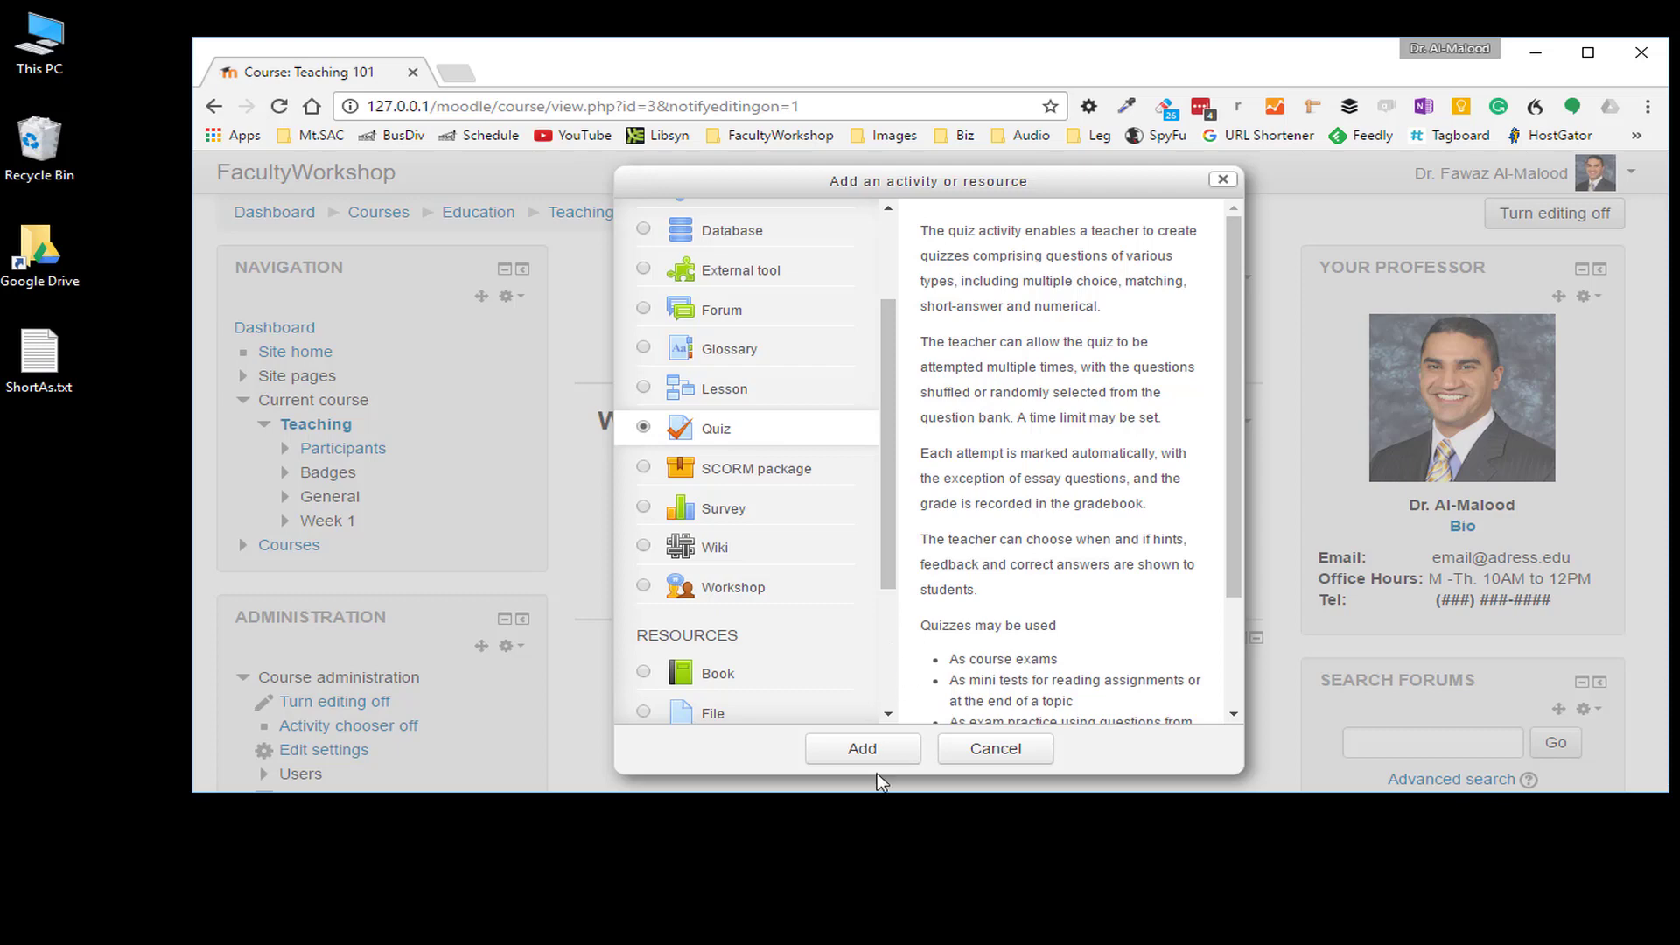
{"action": "left_click", "coordinate": [863, 755]}
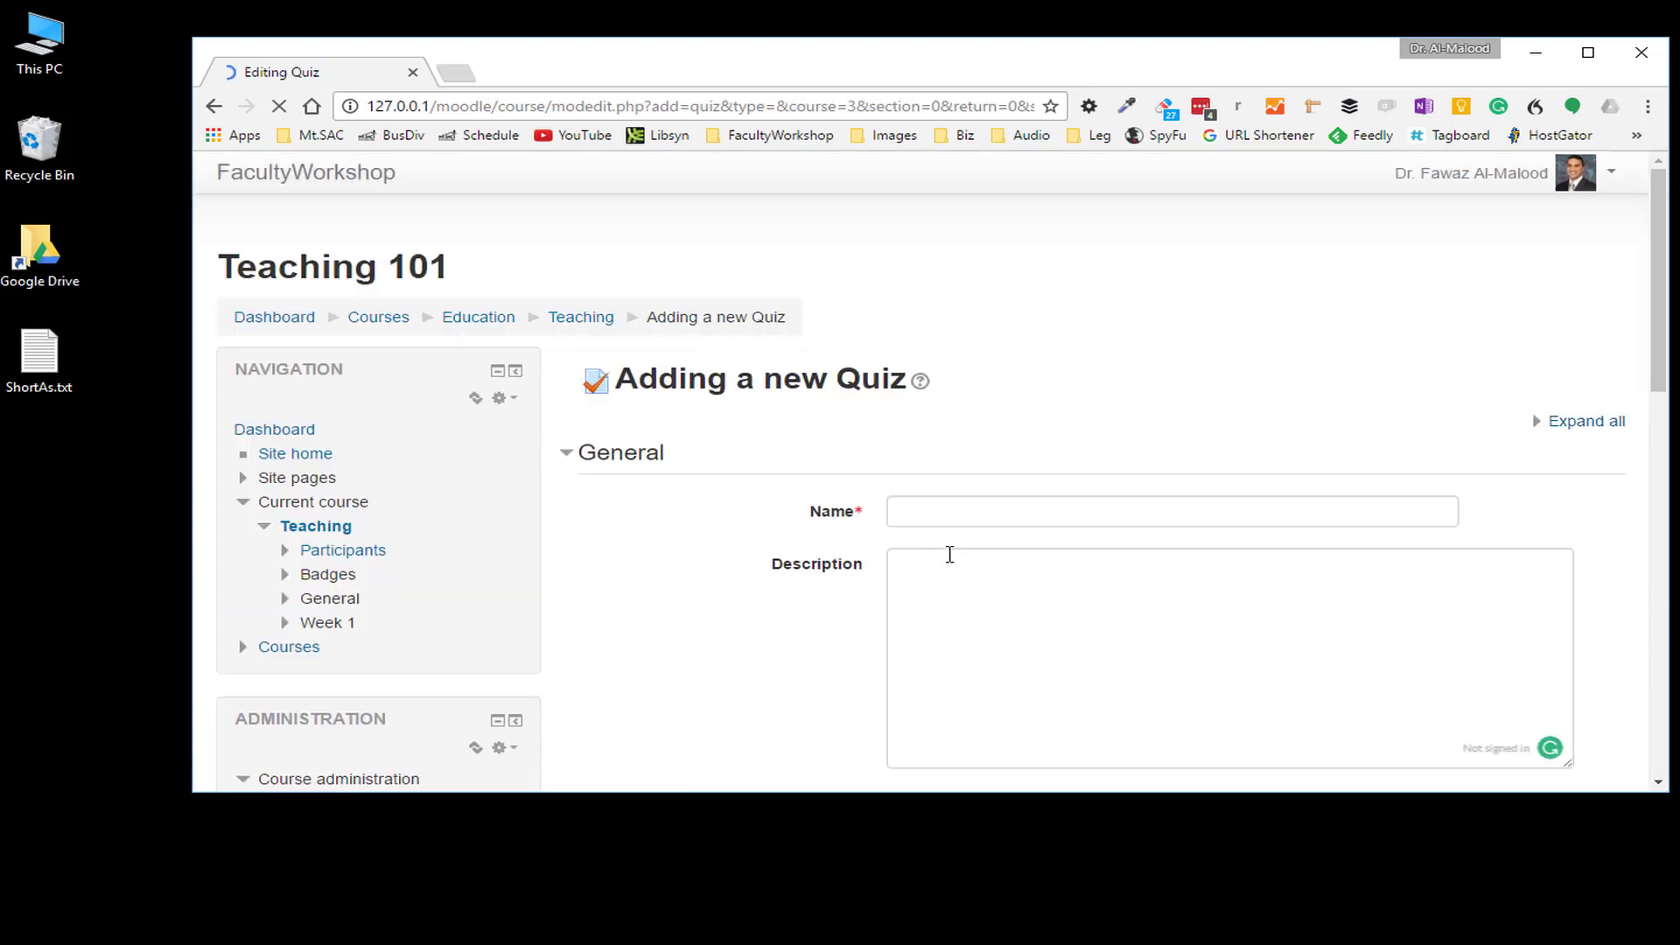
{"action": "left_click", "coordinate": [928, 507]}
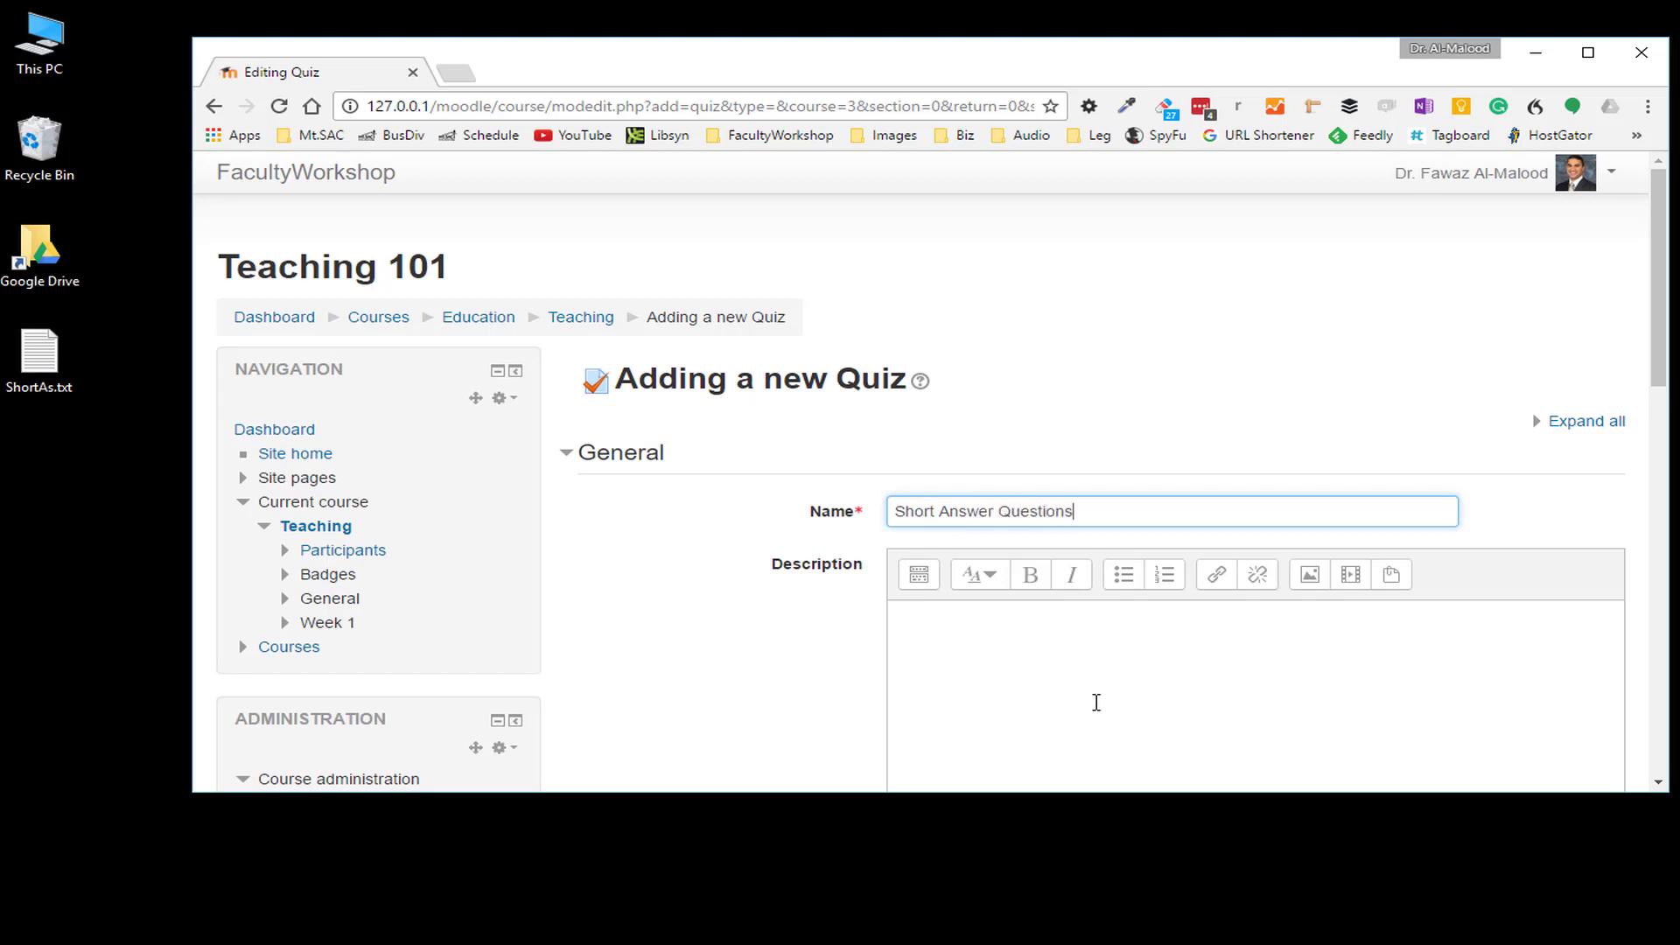
- Save the 'Short Answer Questions' quiz and return to the course page
{"action": "left_click_drag", "start_coordinate": [1265, 66], "coordinate": [1191, 56]}
{"action": "scroll", "coordinate": [1152, 381], "scroll_direction": "down", "scroll_amount": 2}
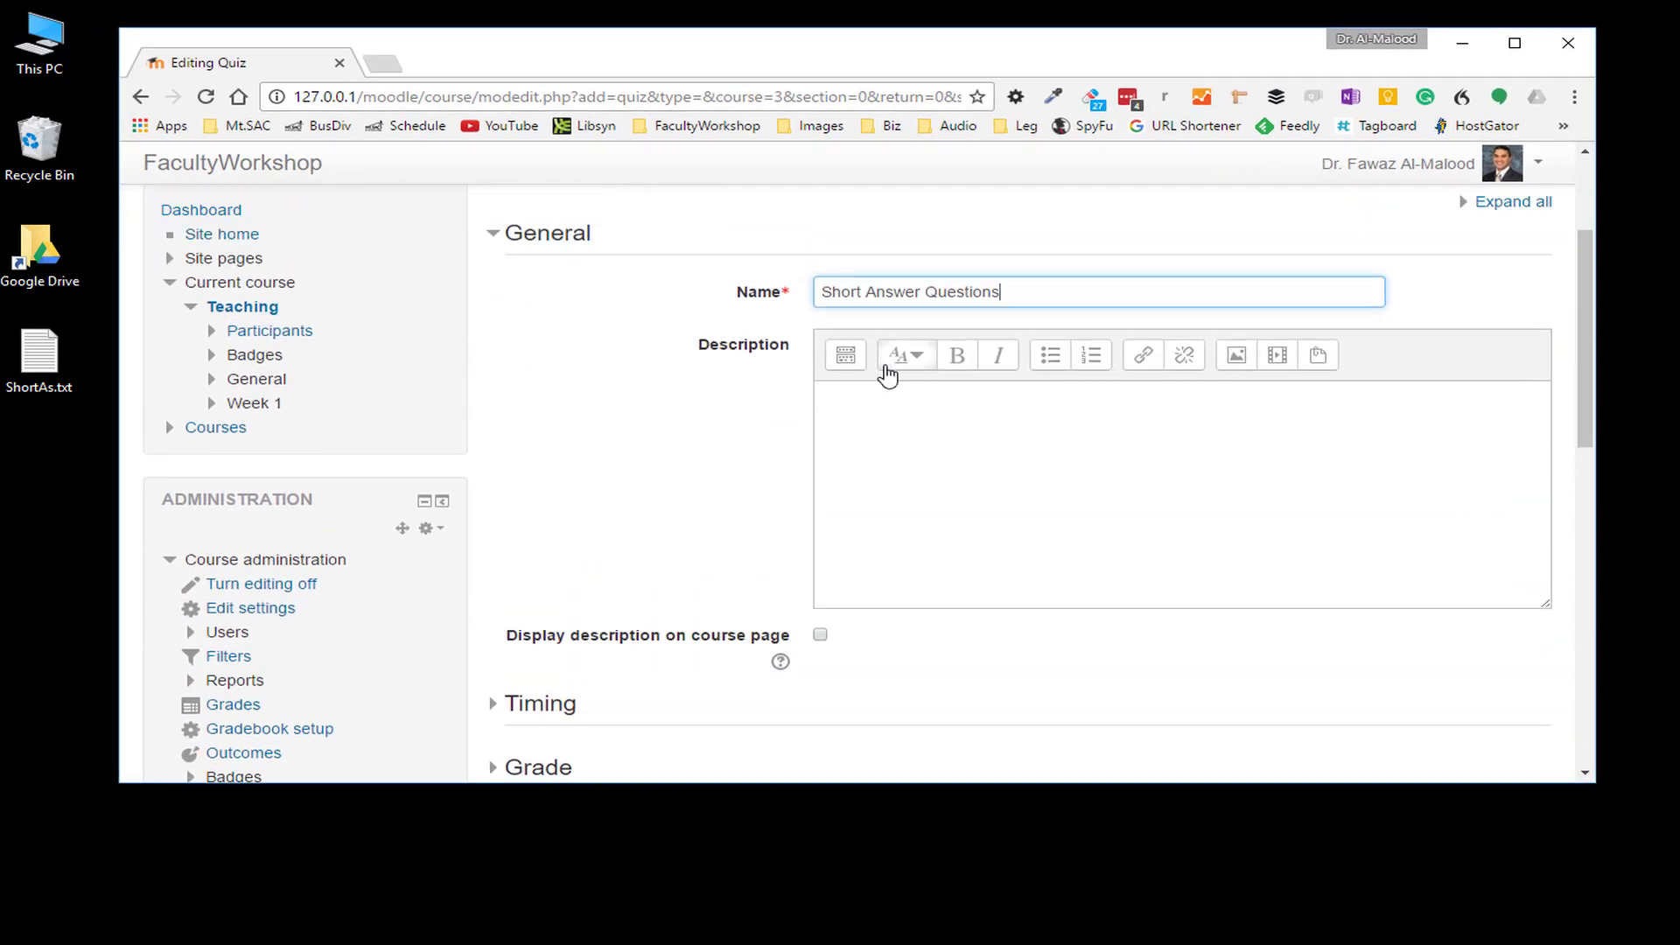
{"action": "scroll", "coordinate": [934, 458], "scroll_direction": "down", "scroll_amount": 1}
{"action": "scroll", "coordinate": [935, 458], "scroll_direction": "down", "scroll_amount": 1}
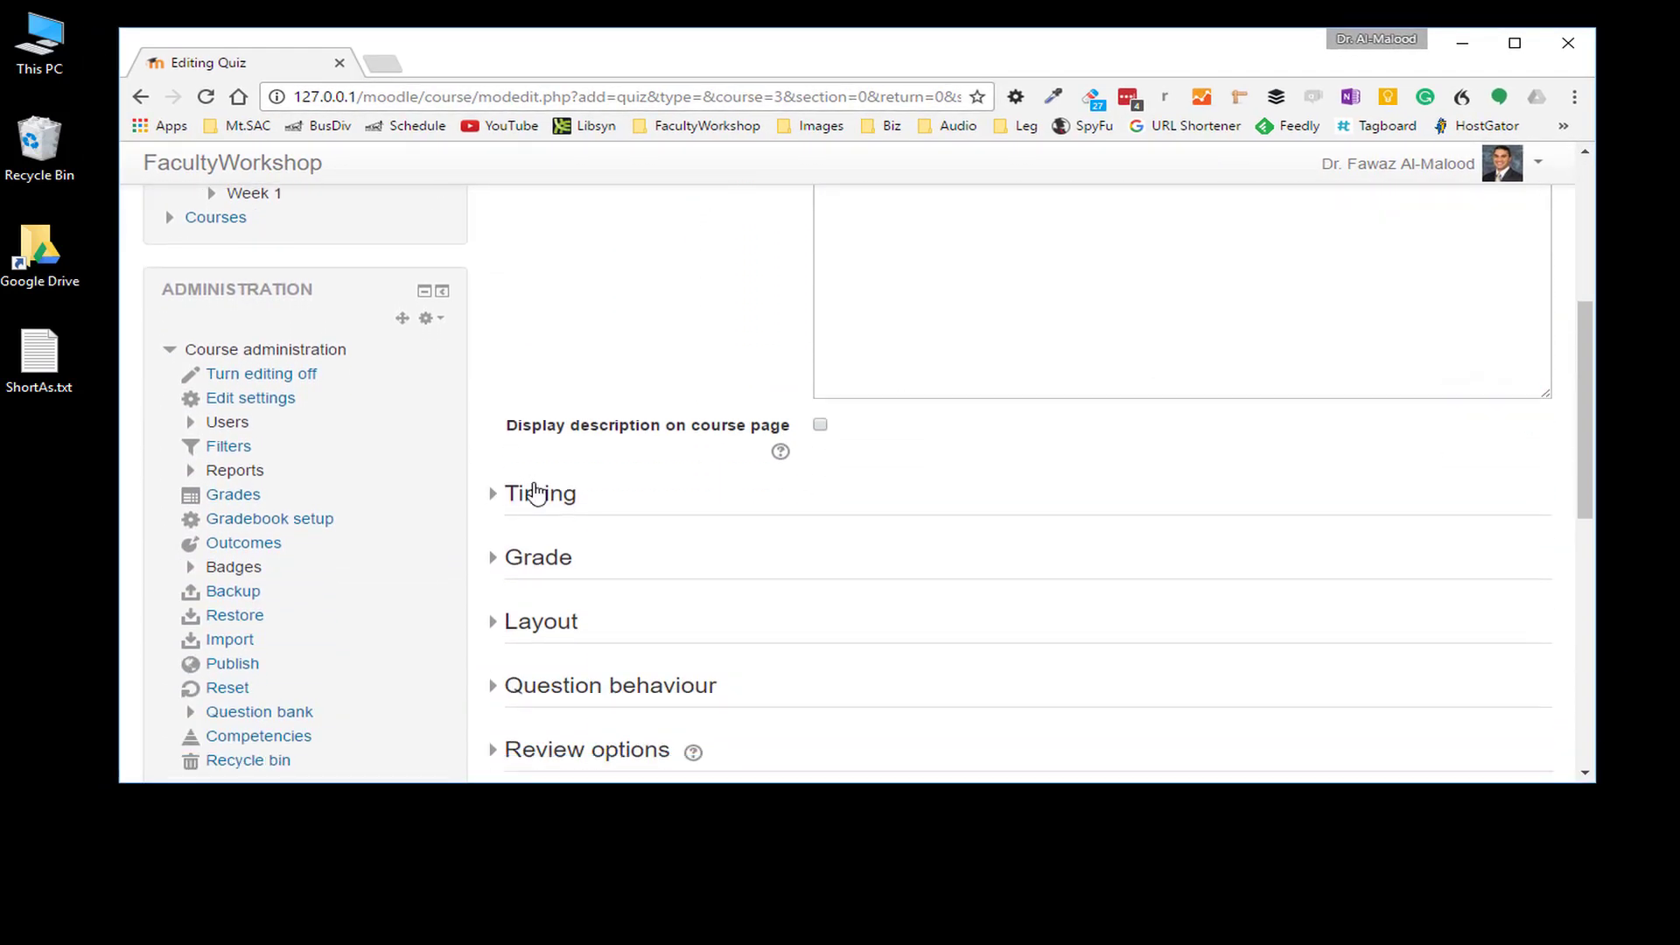
{"action": "scroll", "coordinate": [1100, 374], "scroll_direction": "down", "scroll_amount": 3}
{"action": "scroll", "coordinate": [1100, 374], "scroll_direction": "down", "scroll_amount": 5}
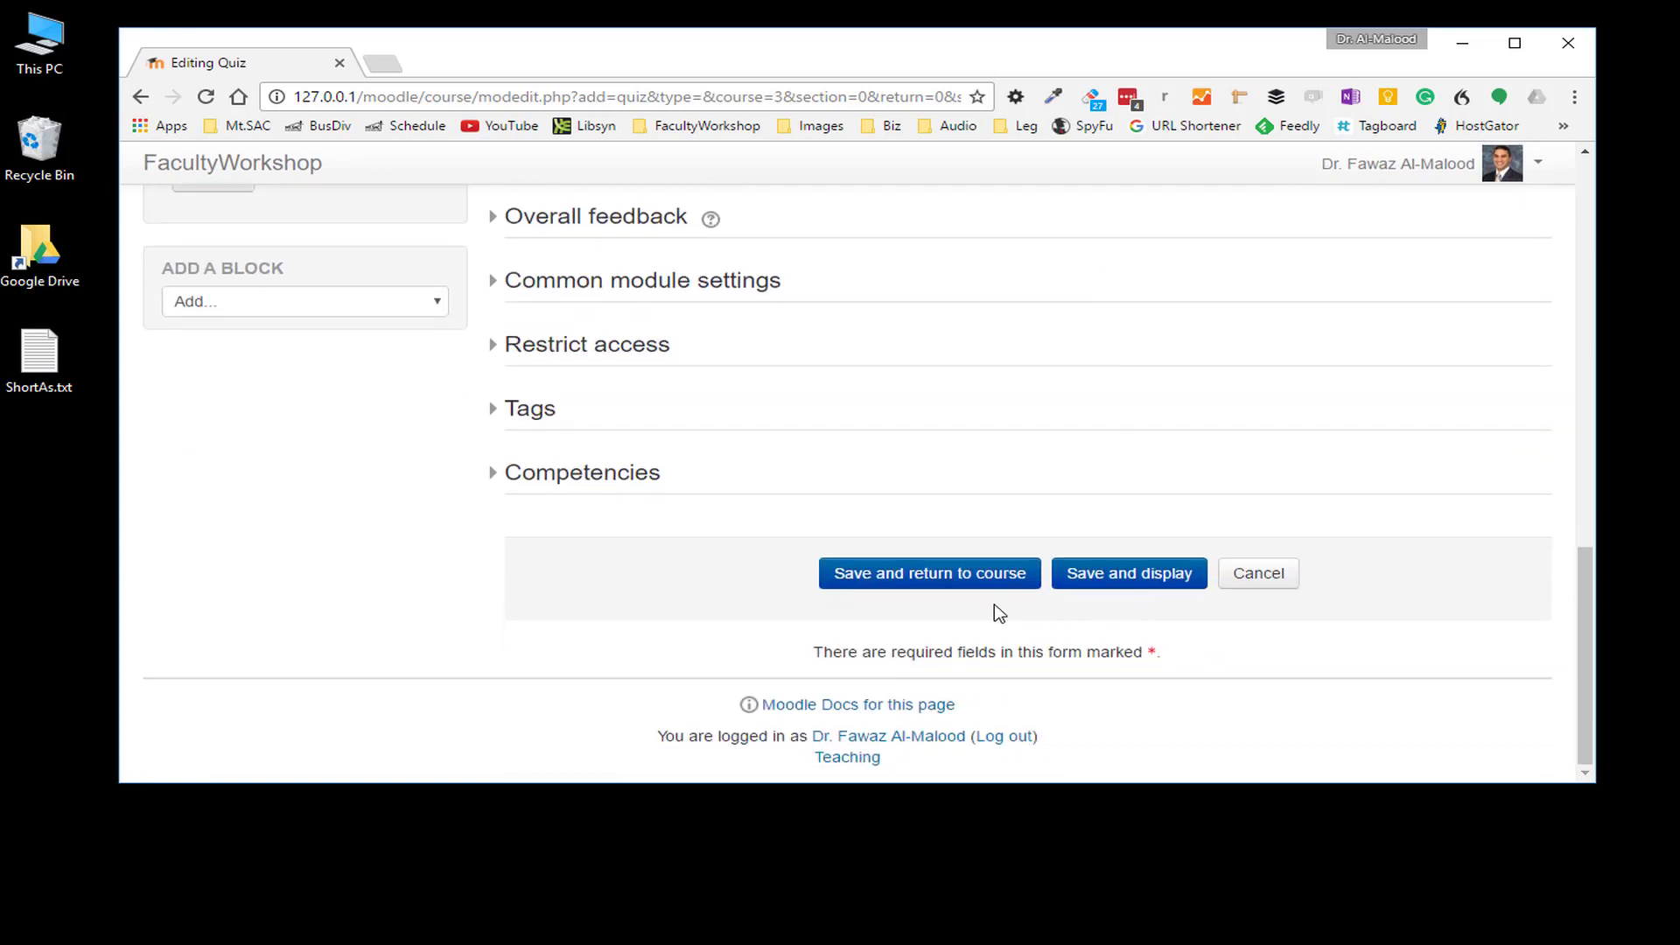
{"action": "left_click", "coordinate": [986, 574]}
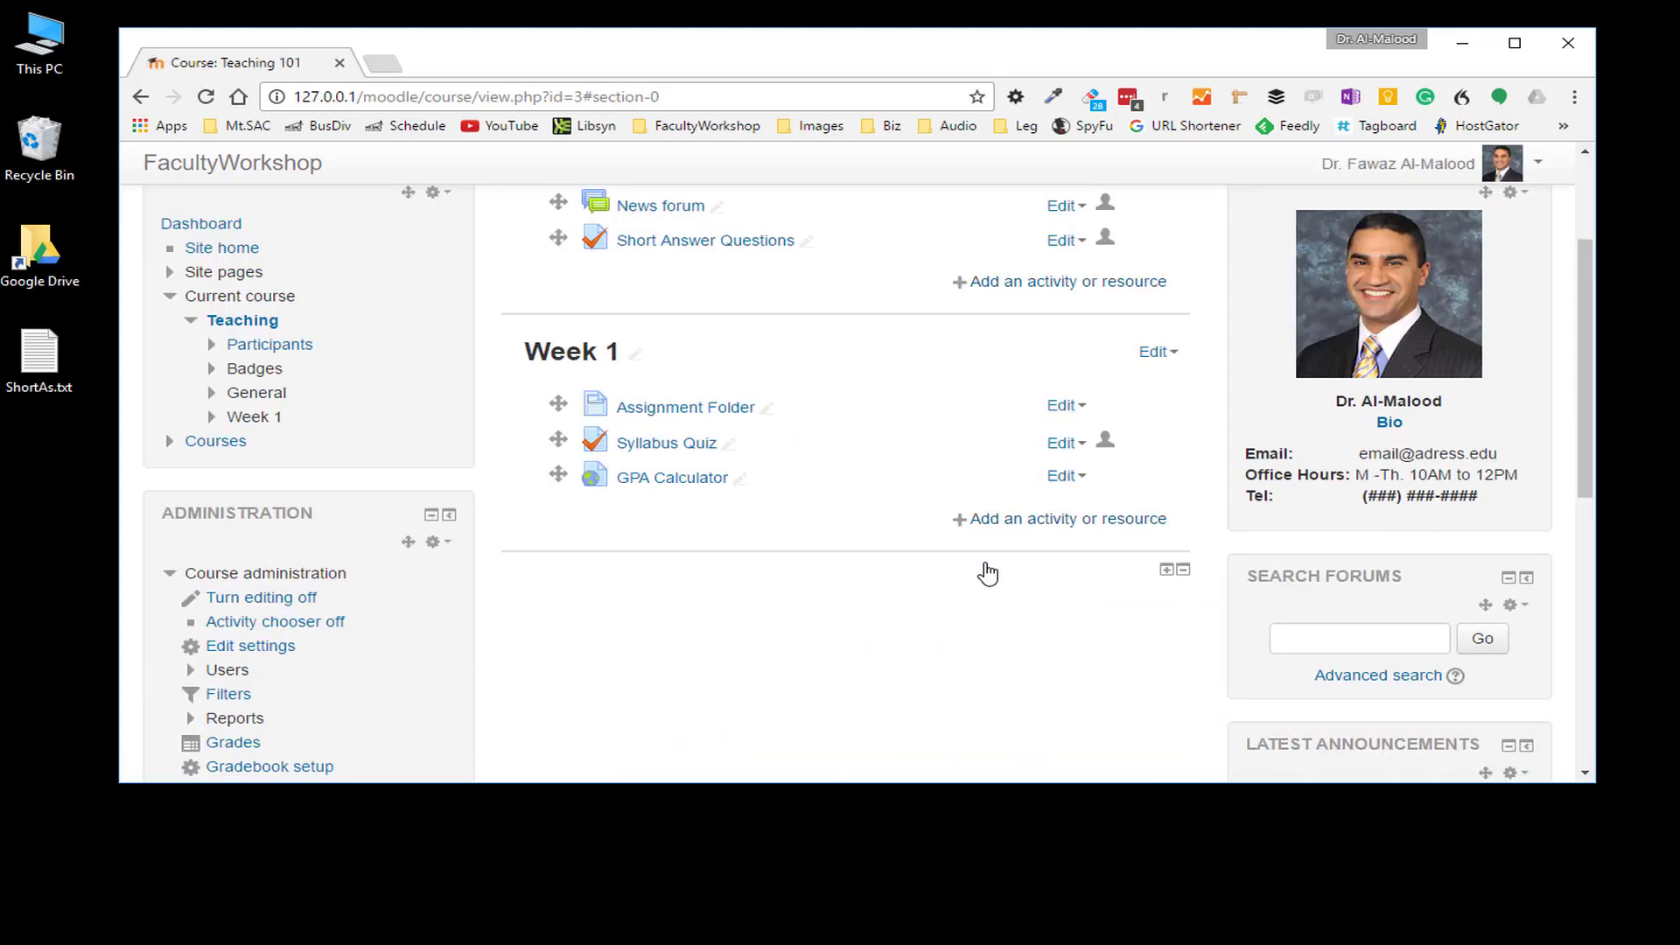
- Drag the Short Answer Questions quiz into Week 1, below GPA Calculator
{"action": "scroll", "coordinate": [987, 574], "scroll_direction": "up", "scroll_amount": 2}
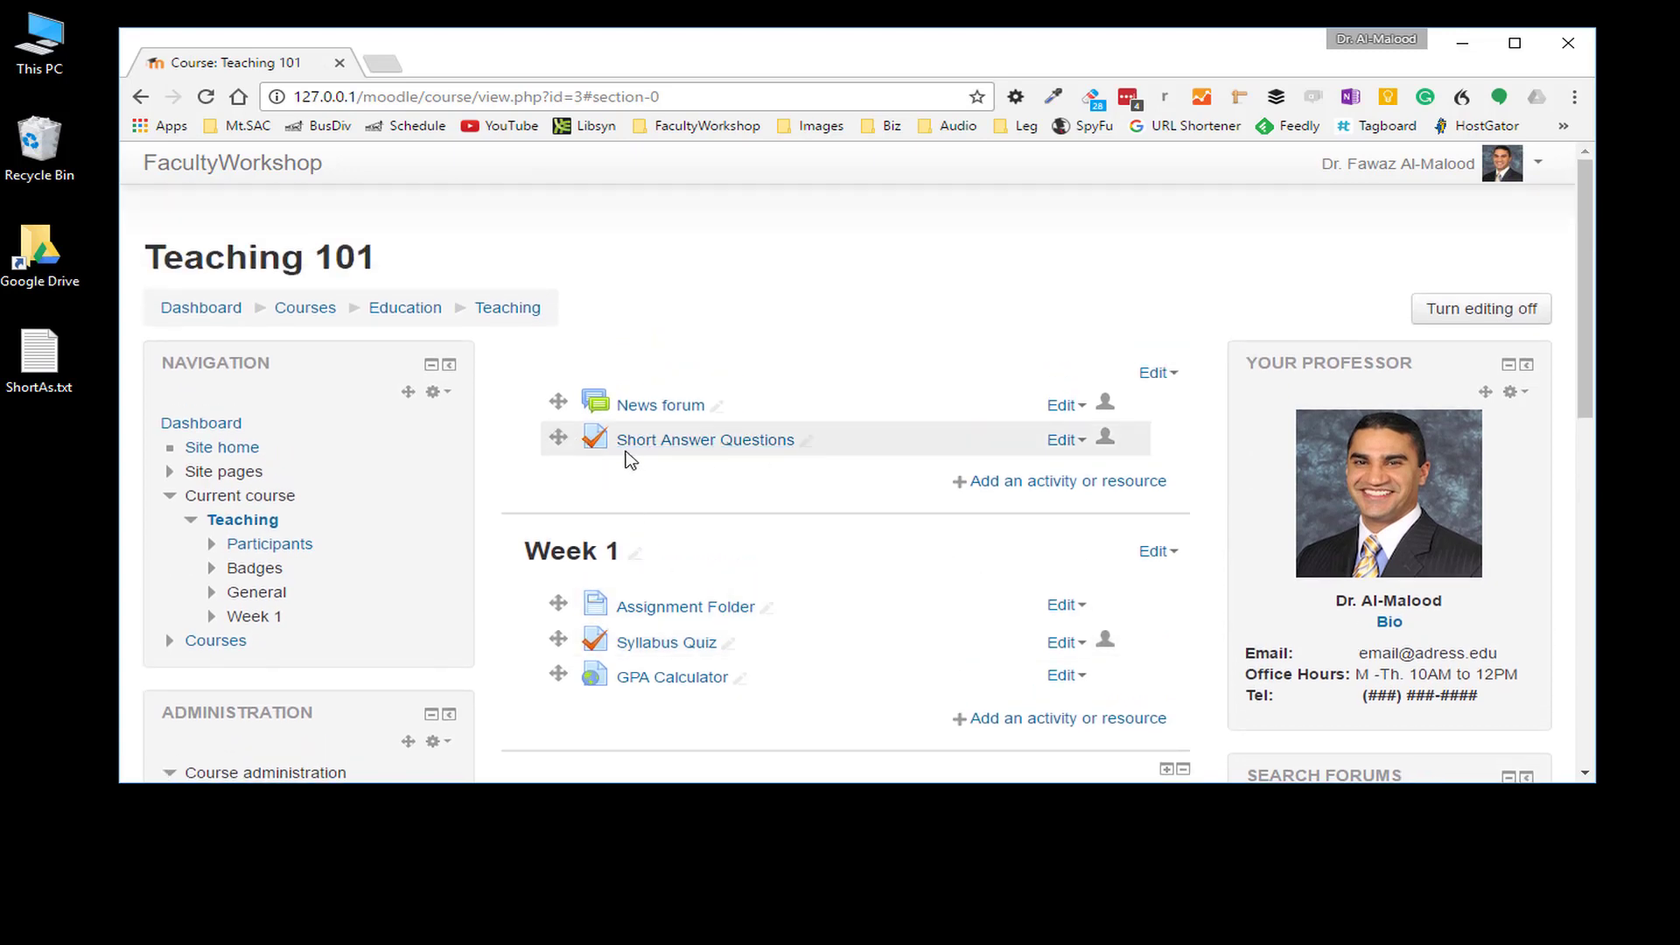
{"action": "left_click_drag", "start_coordinate": [556, 436], "coordinate": [563, 675]}
{"action": "scroll", "coordinate": [790, 457], "scroll_direction": "down", "scroll_amount": 3}
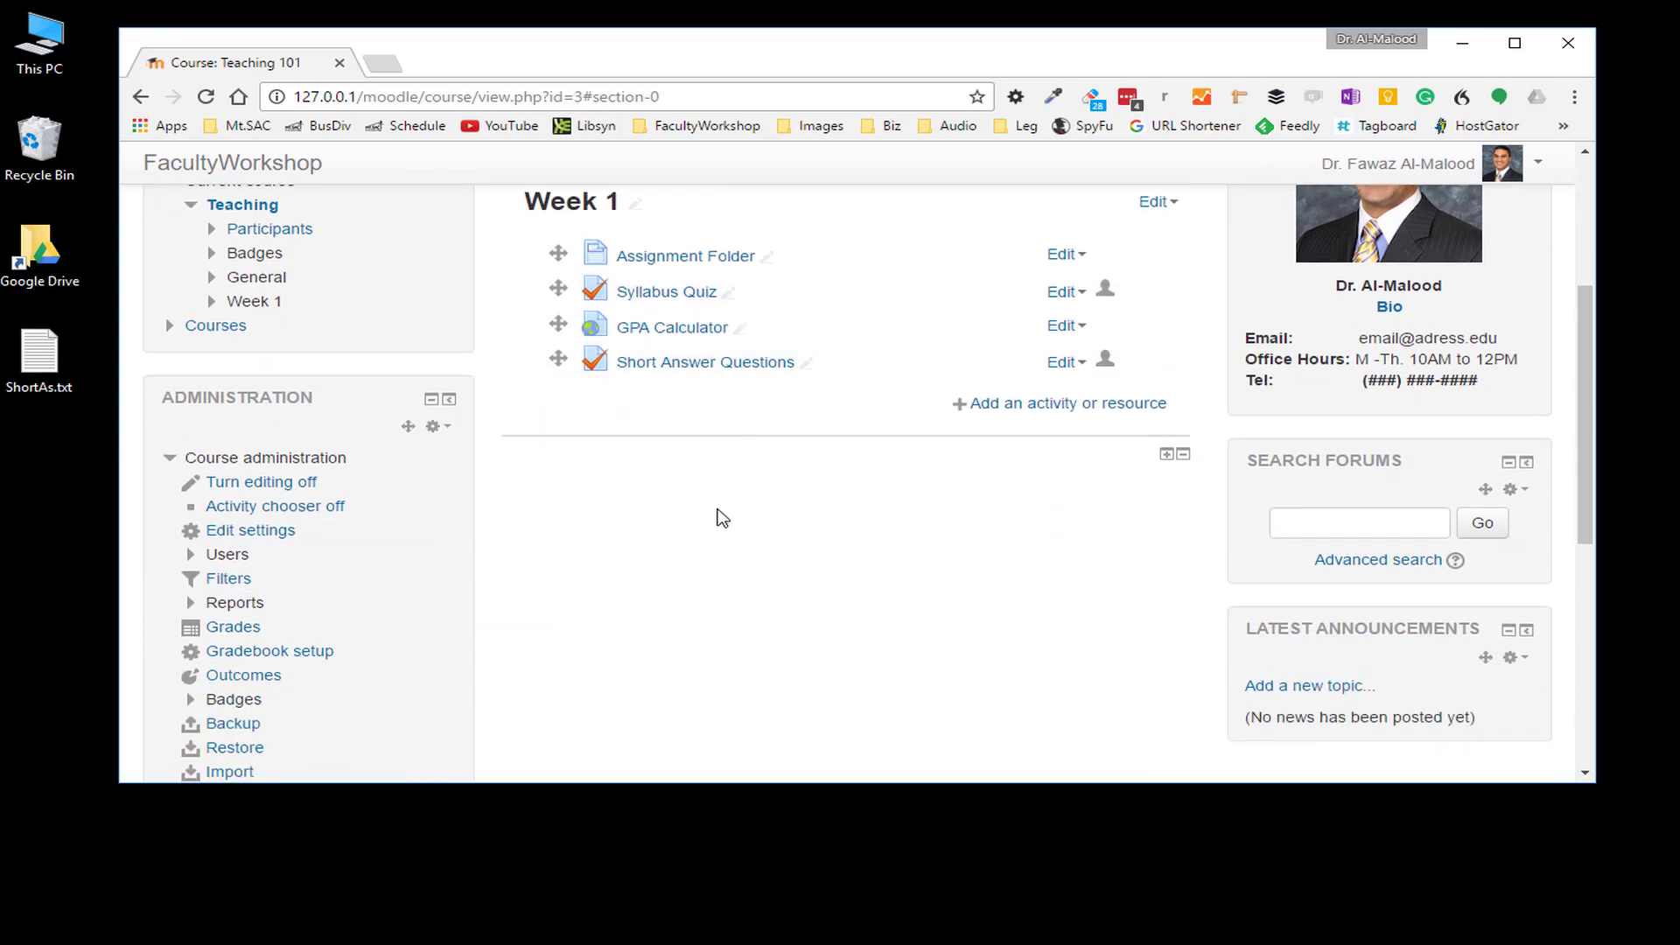
{"action": "left_click", "coordinate": [644, 371]}
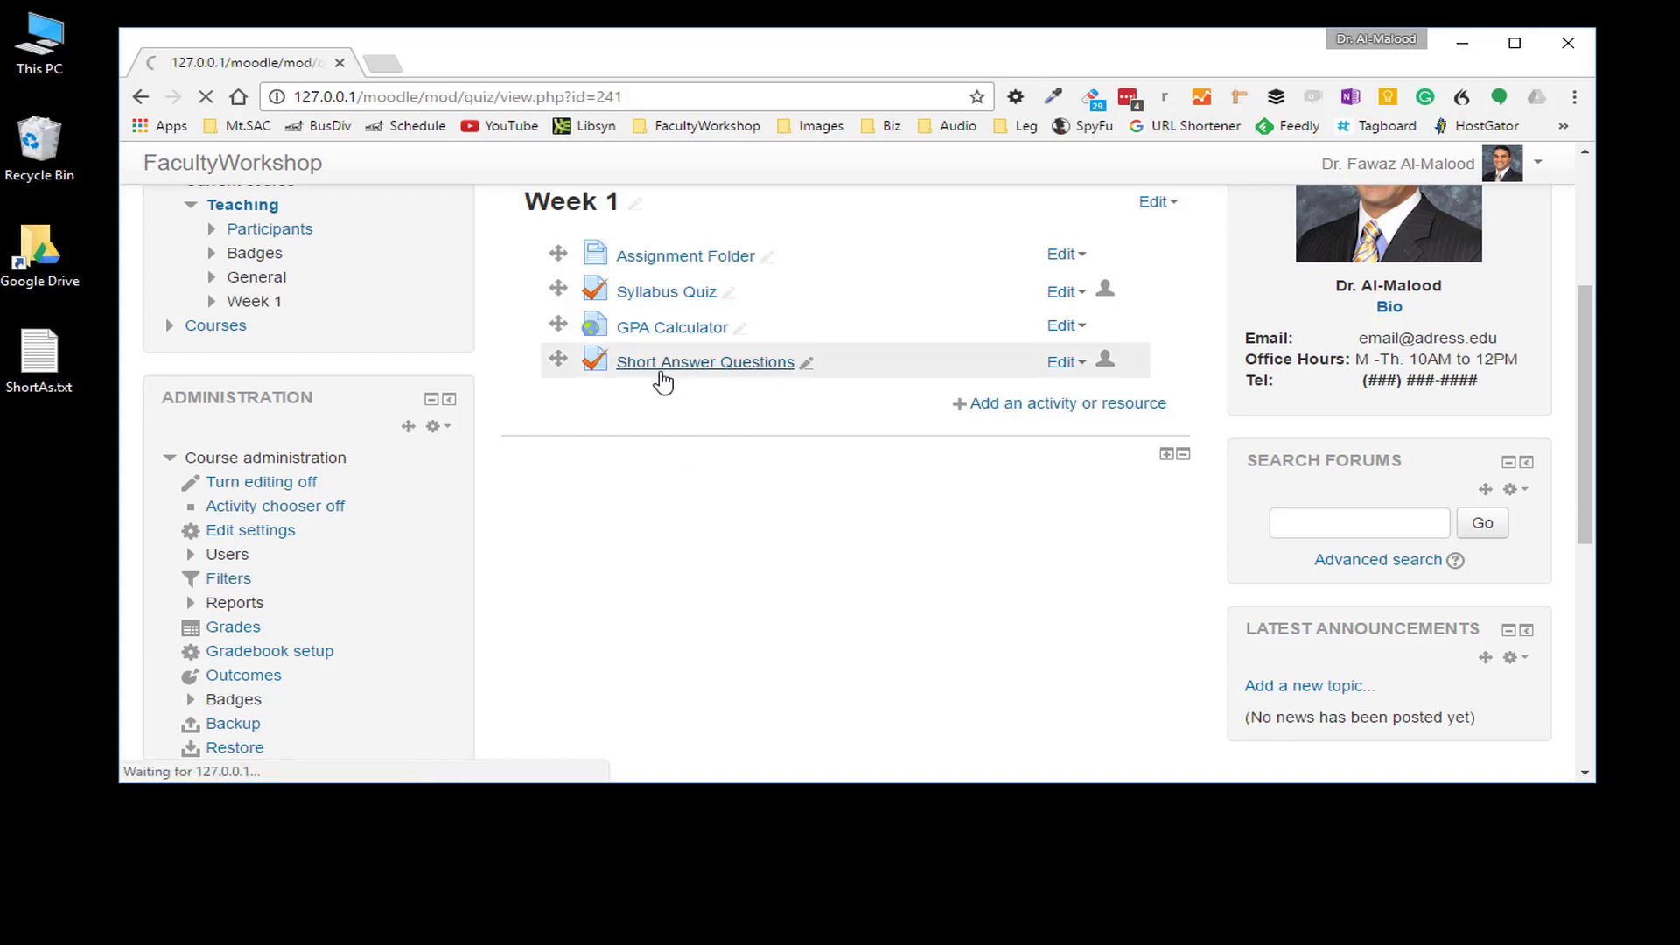
- Review the Short Answer Questions quiz page and its notice that no questions exist yet
{"action": "scroll", "coordinate": [774, 341], "scroll_direction": "down", "scroll_amount": 1}
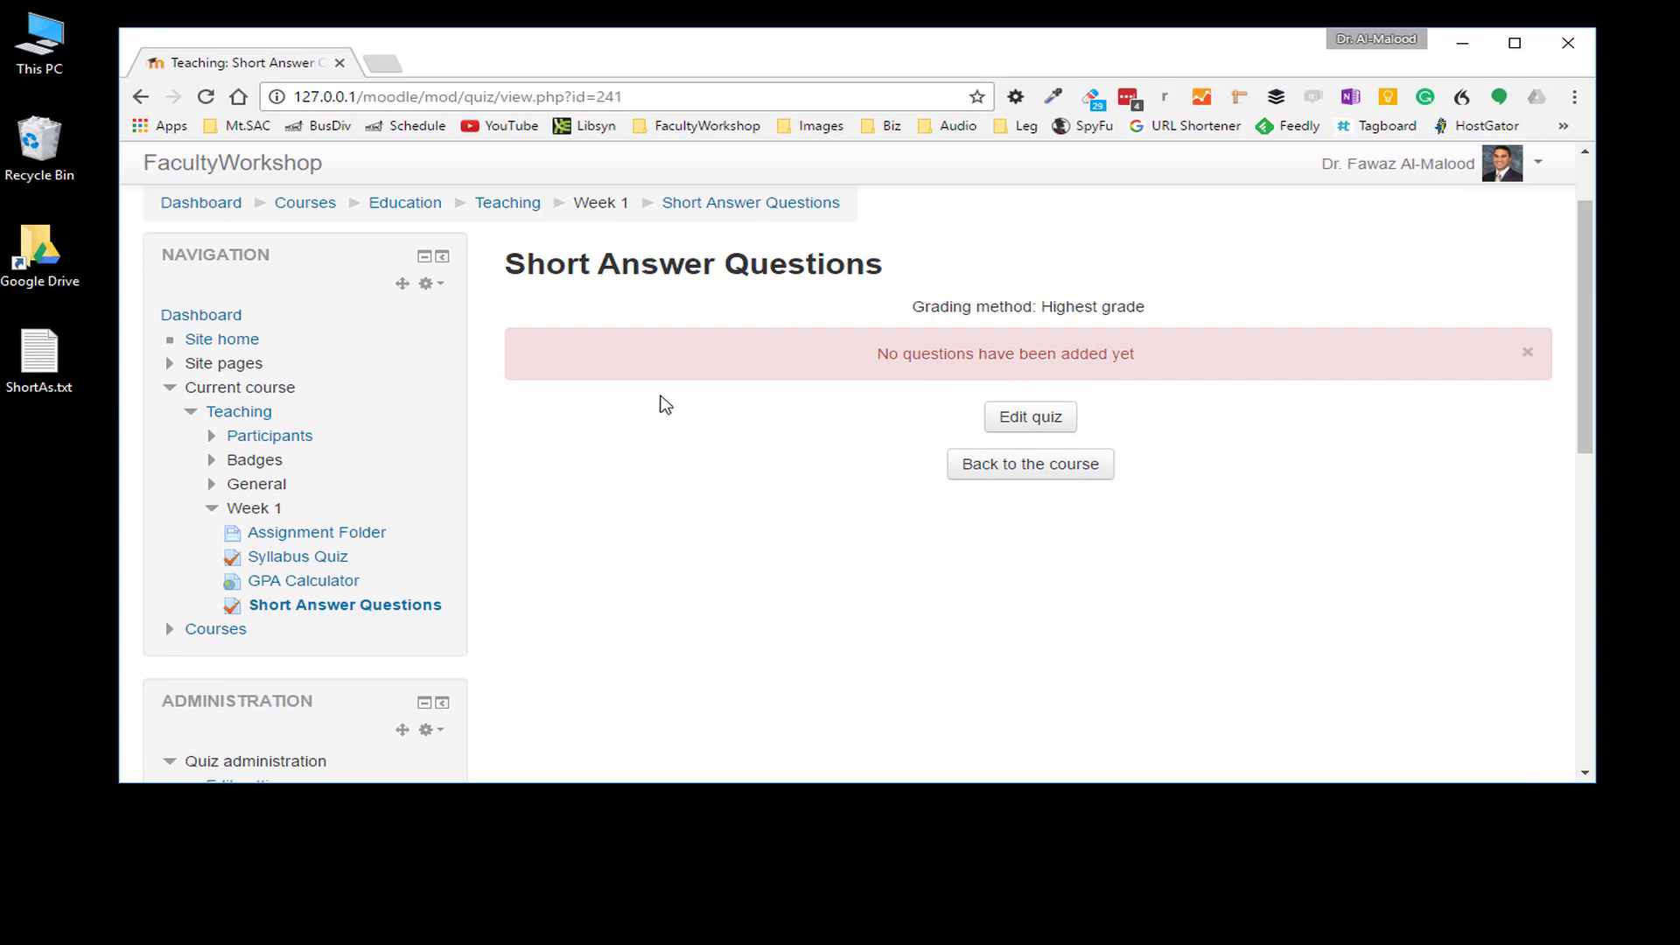
{"action": "scroll", "coordinate": [656, 398], "scroll_direction": "down", "scroll_amount": 1}
{"action": "scroll", "coordinate": [656, 393], "scroll_direction": "down", "scroll_amount": 4}
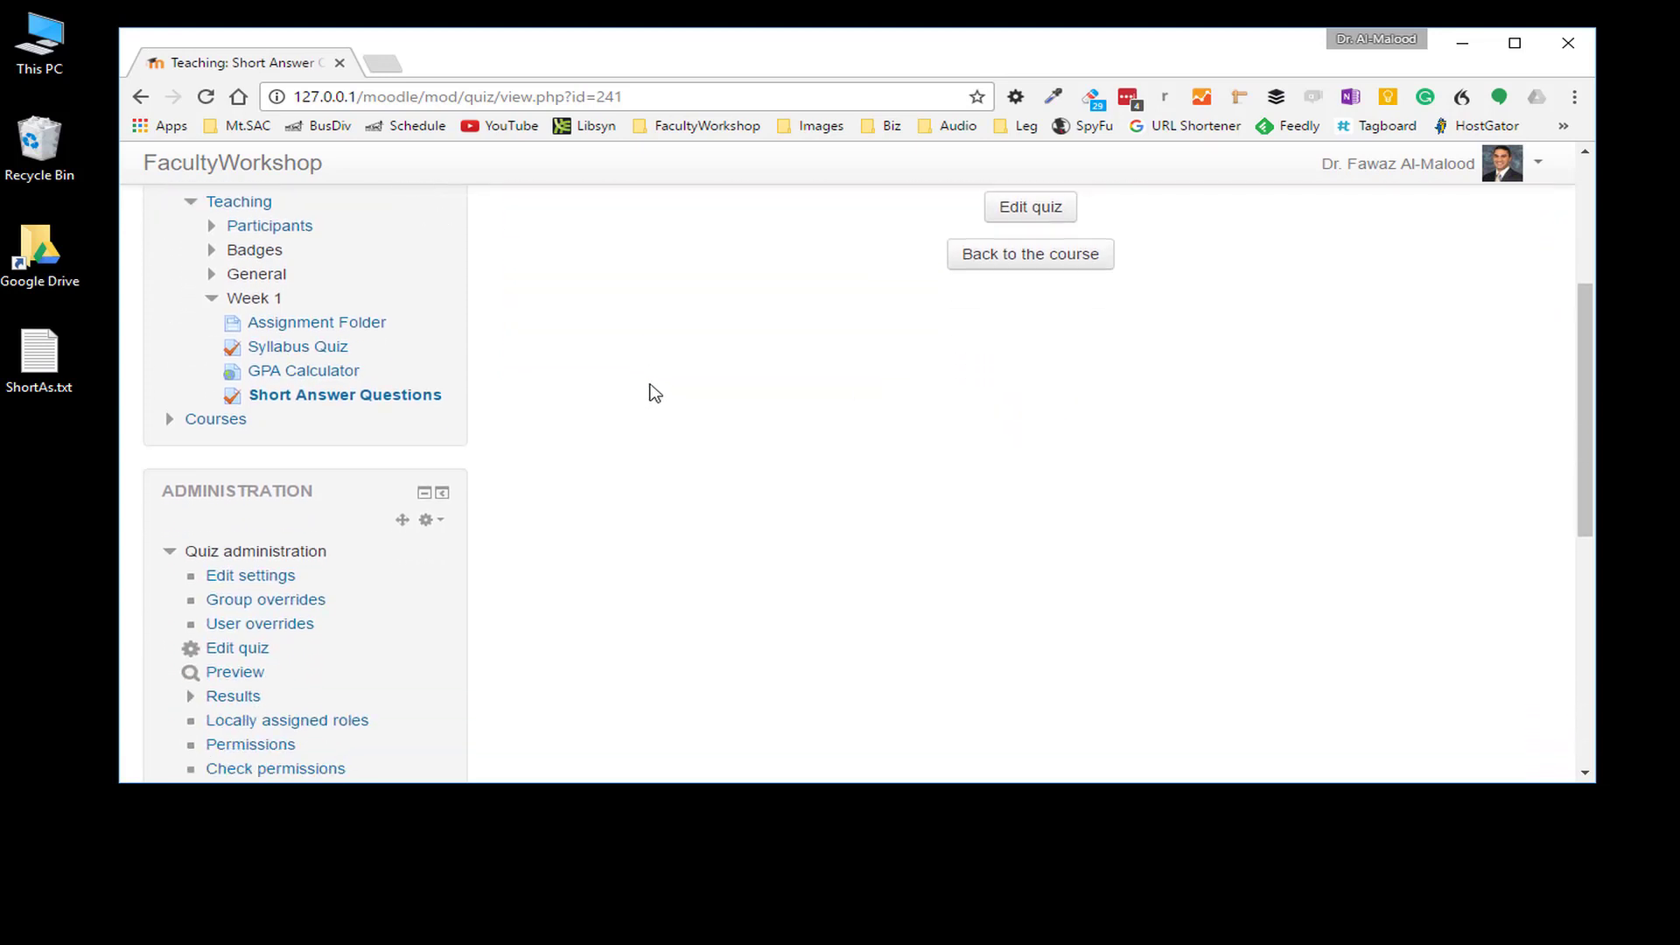
{"action": "scroll", "coordinate": [656, 392], "scroll_direction": "up", "scroll_amount": 1}
{"action": "scroll", "coordinate": [656, 393], "scroll_direction": "down", "scroll_amount": 1}
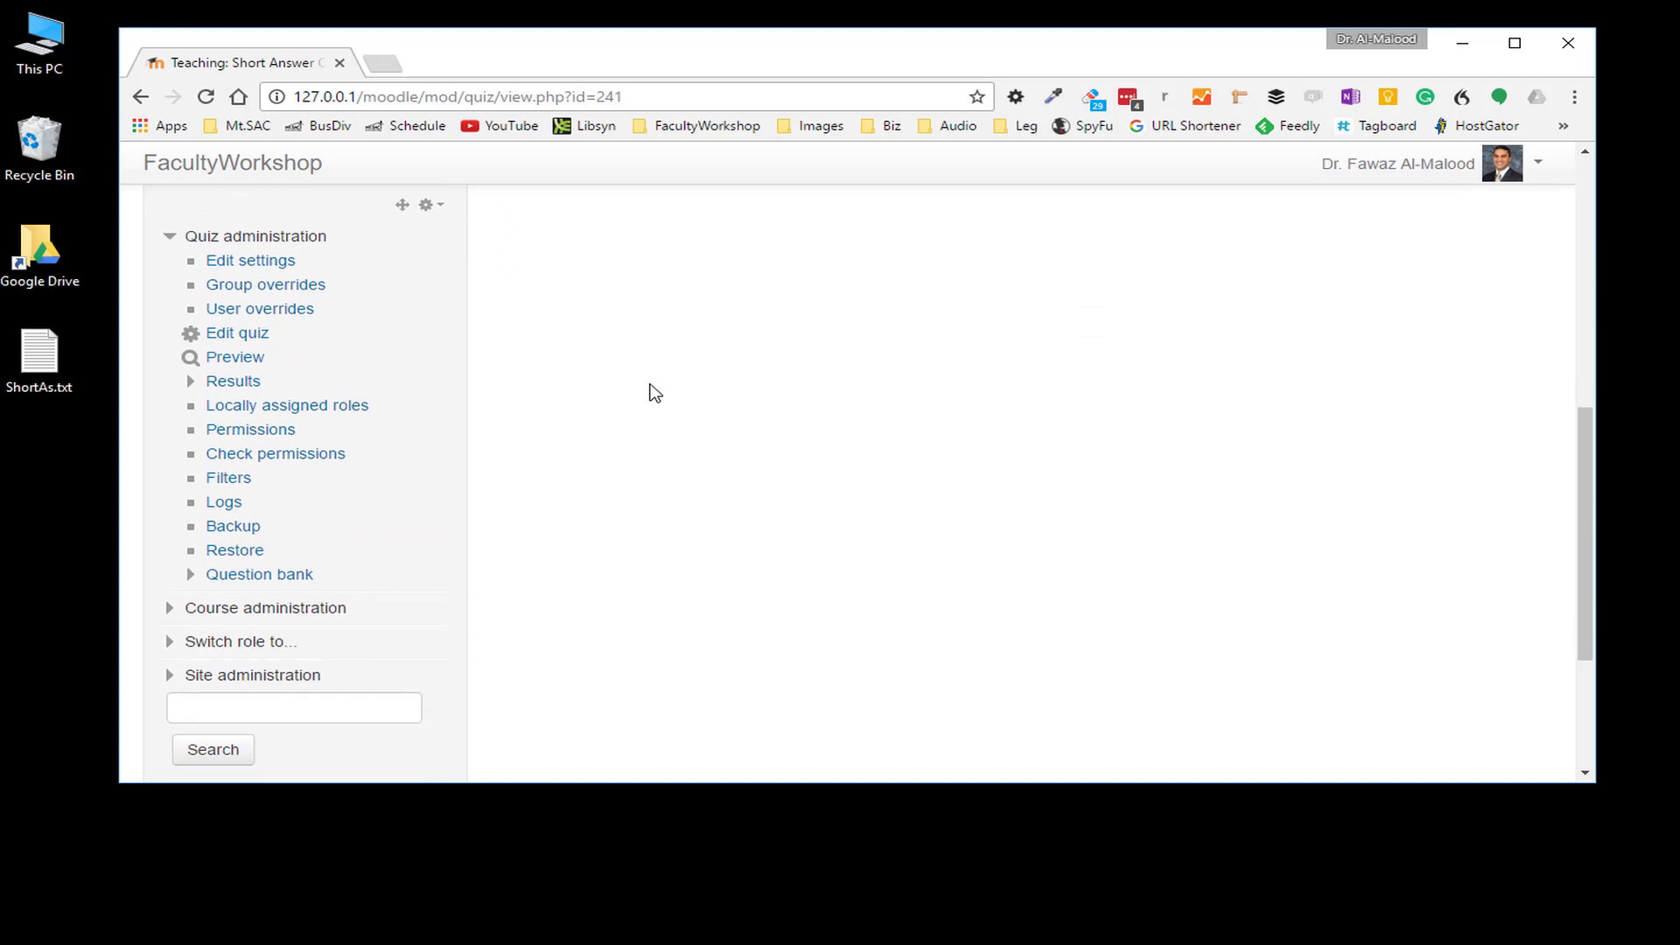
{"action": "scroll", "coordinate": [759, 368], "scroll_direction": "up", "scroll_amount": 6}
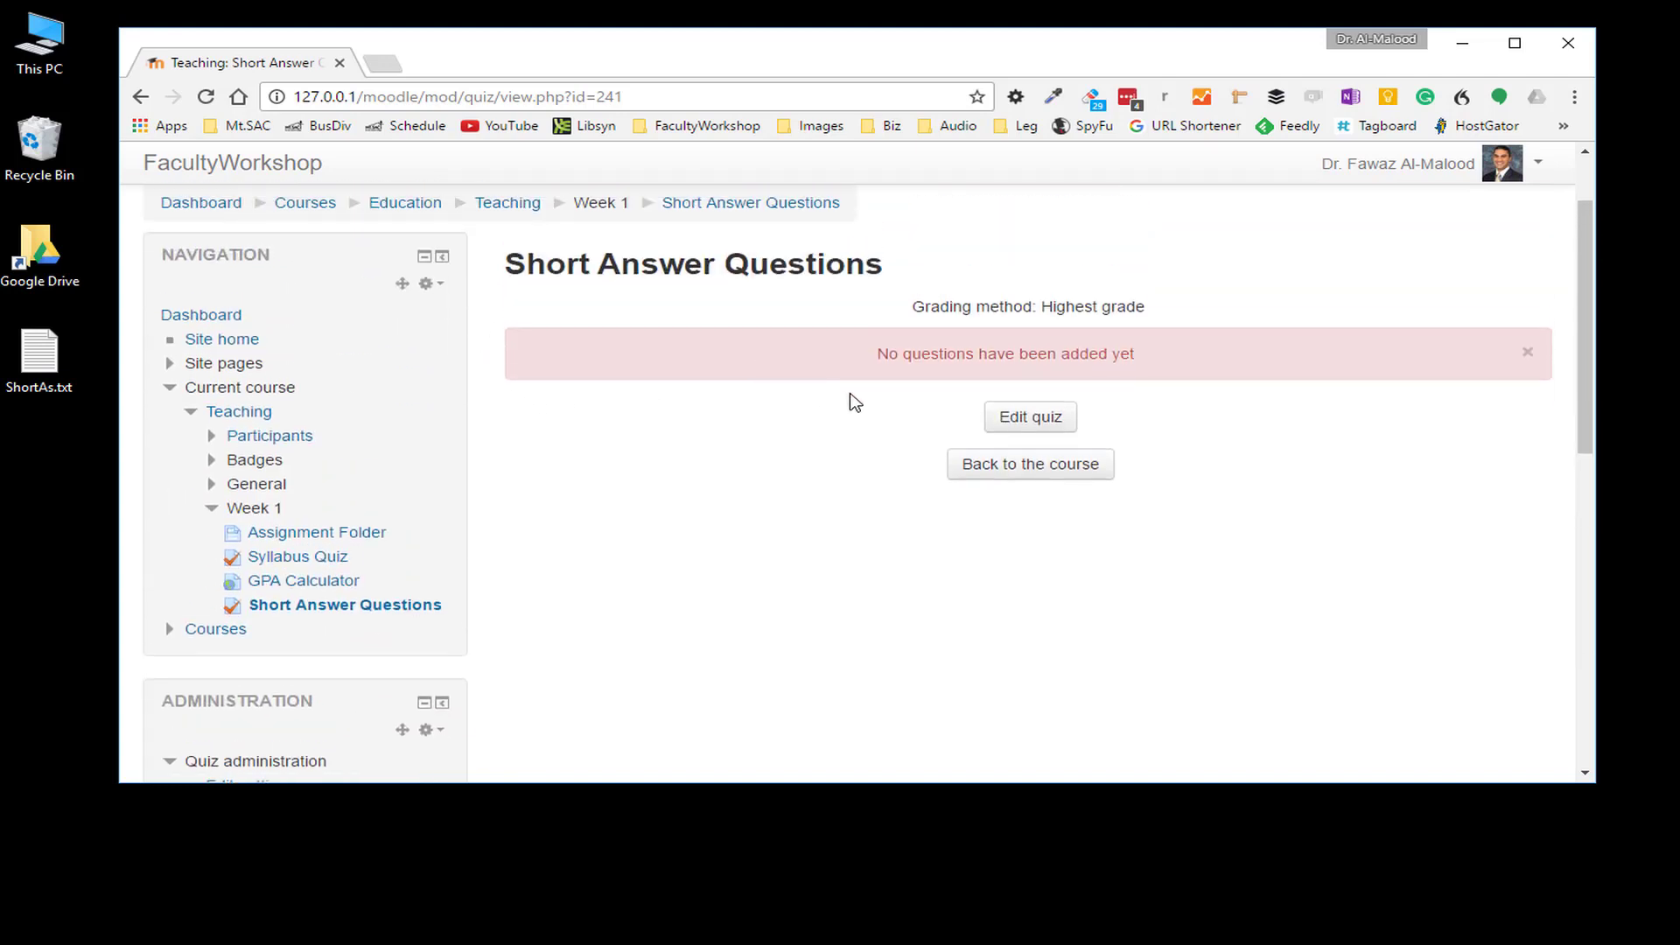
{"action": "left_click_drag", "start_coordinate": [872, 353], "coordinate": [1168, 347]}
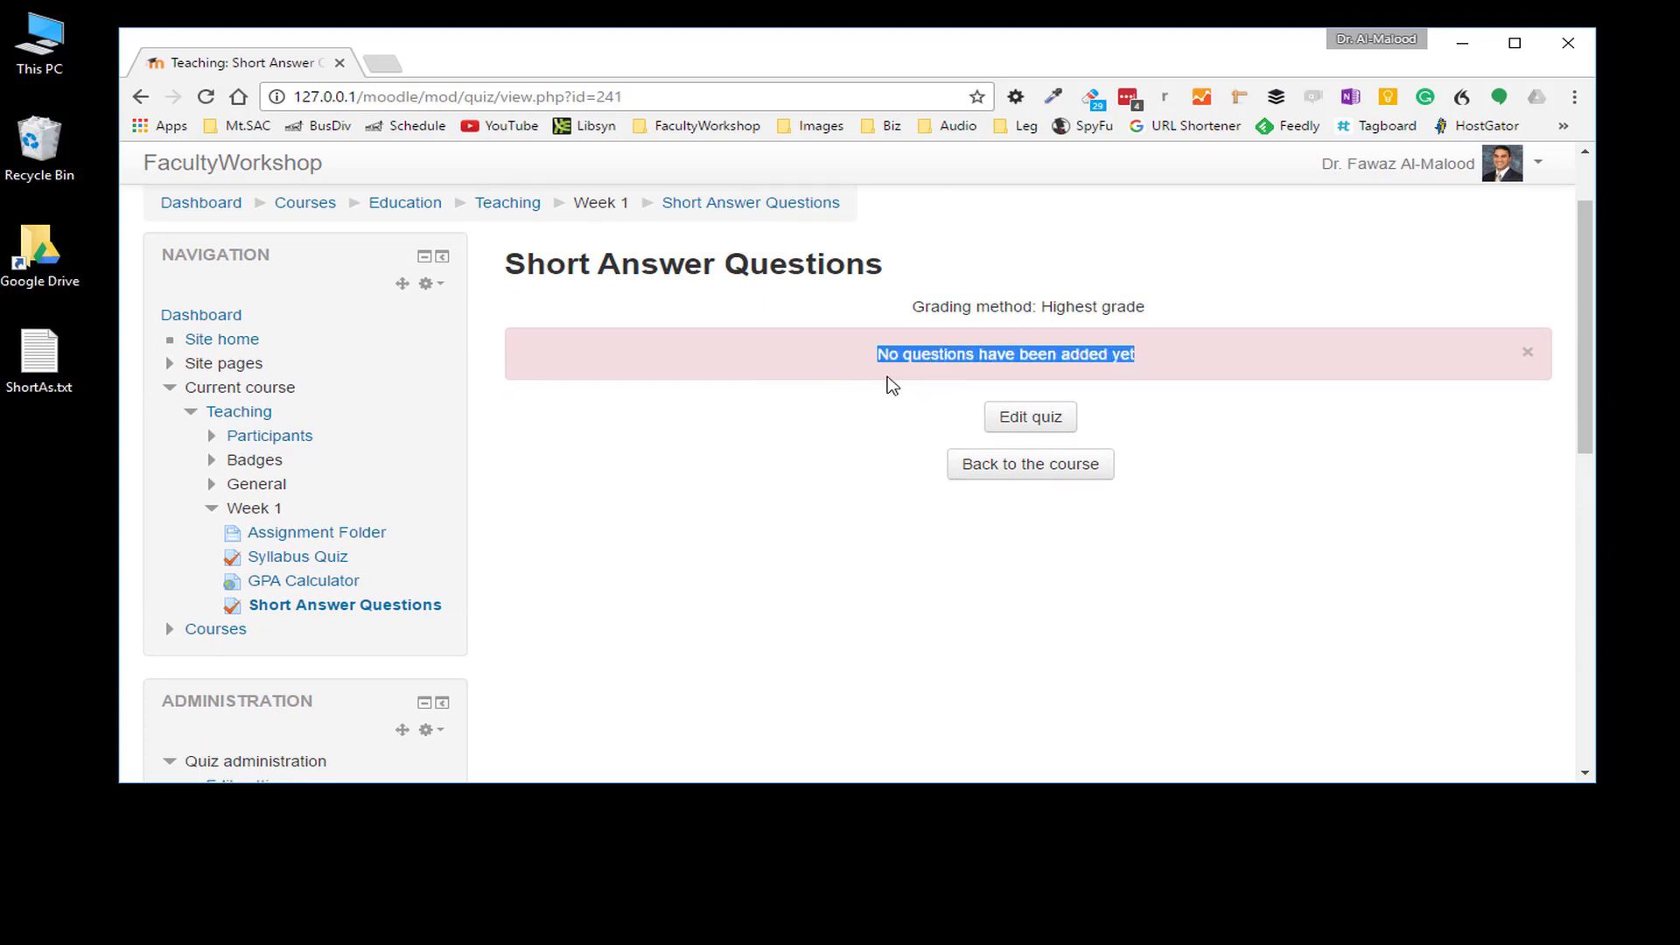
{"action": "left_click", "coordinate": [790, 373]}
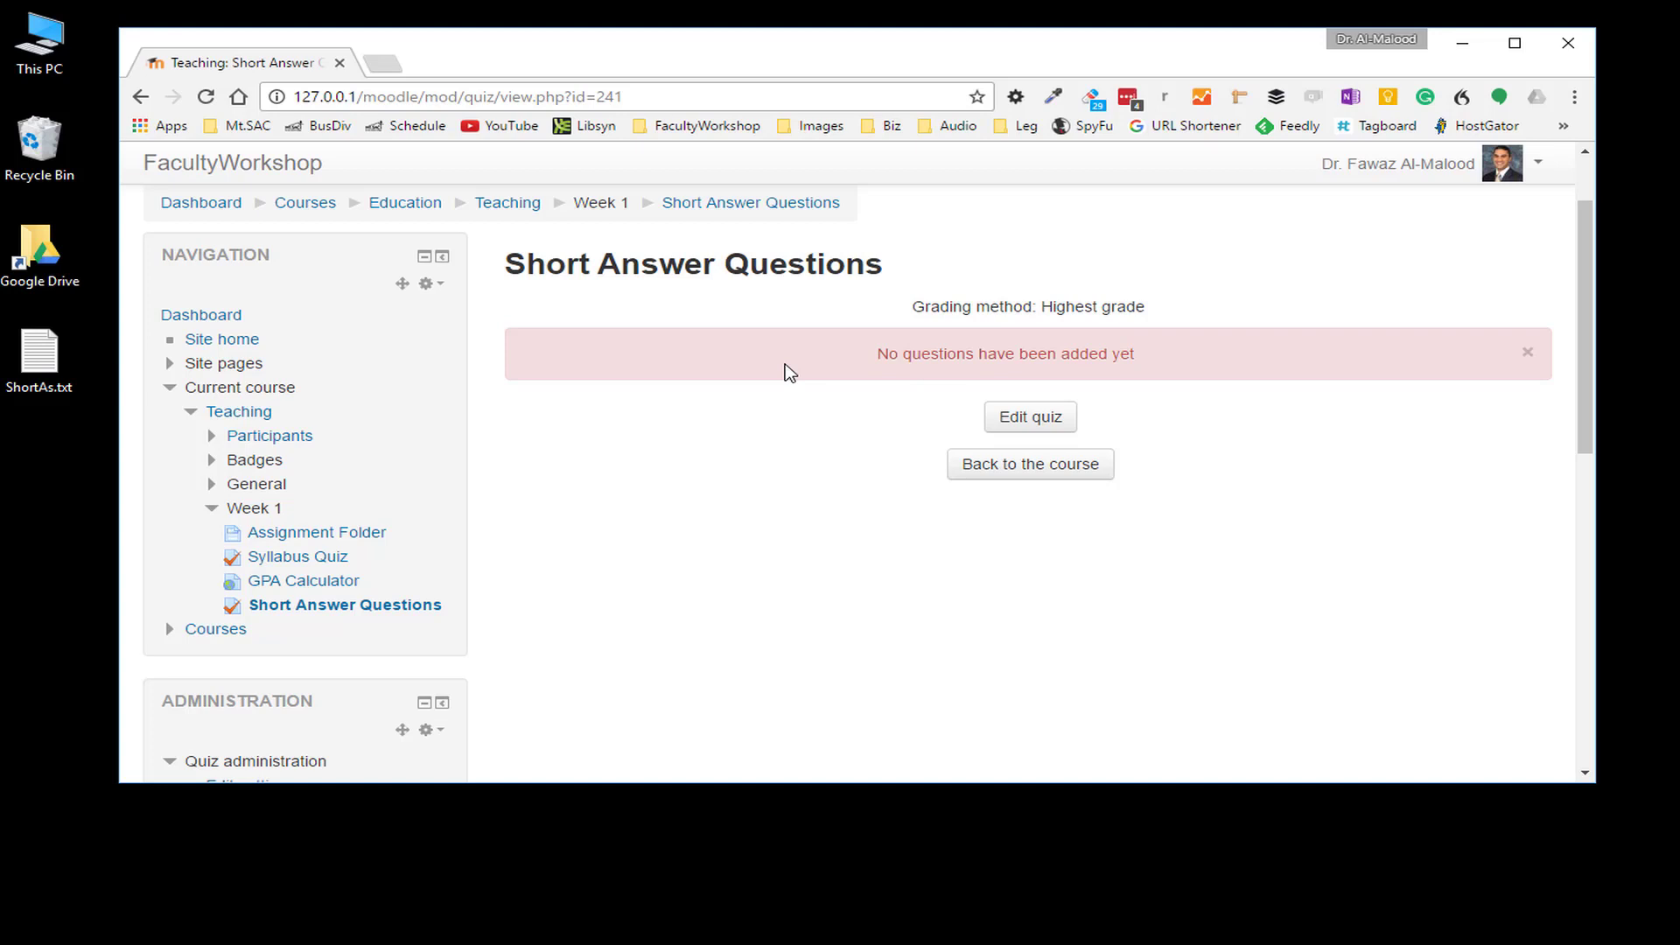
{"action": "scroll", "coordinate": [562, 353], "scroll_direction": "down", "scroll_amount": 5}
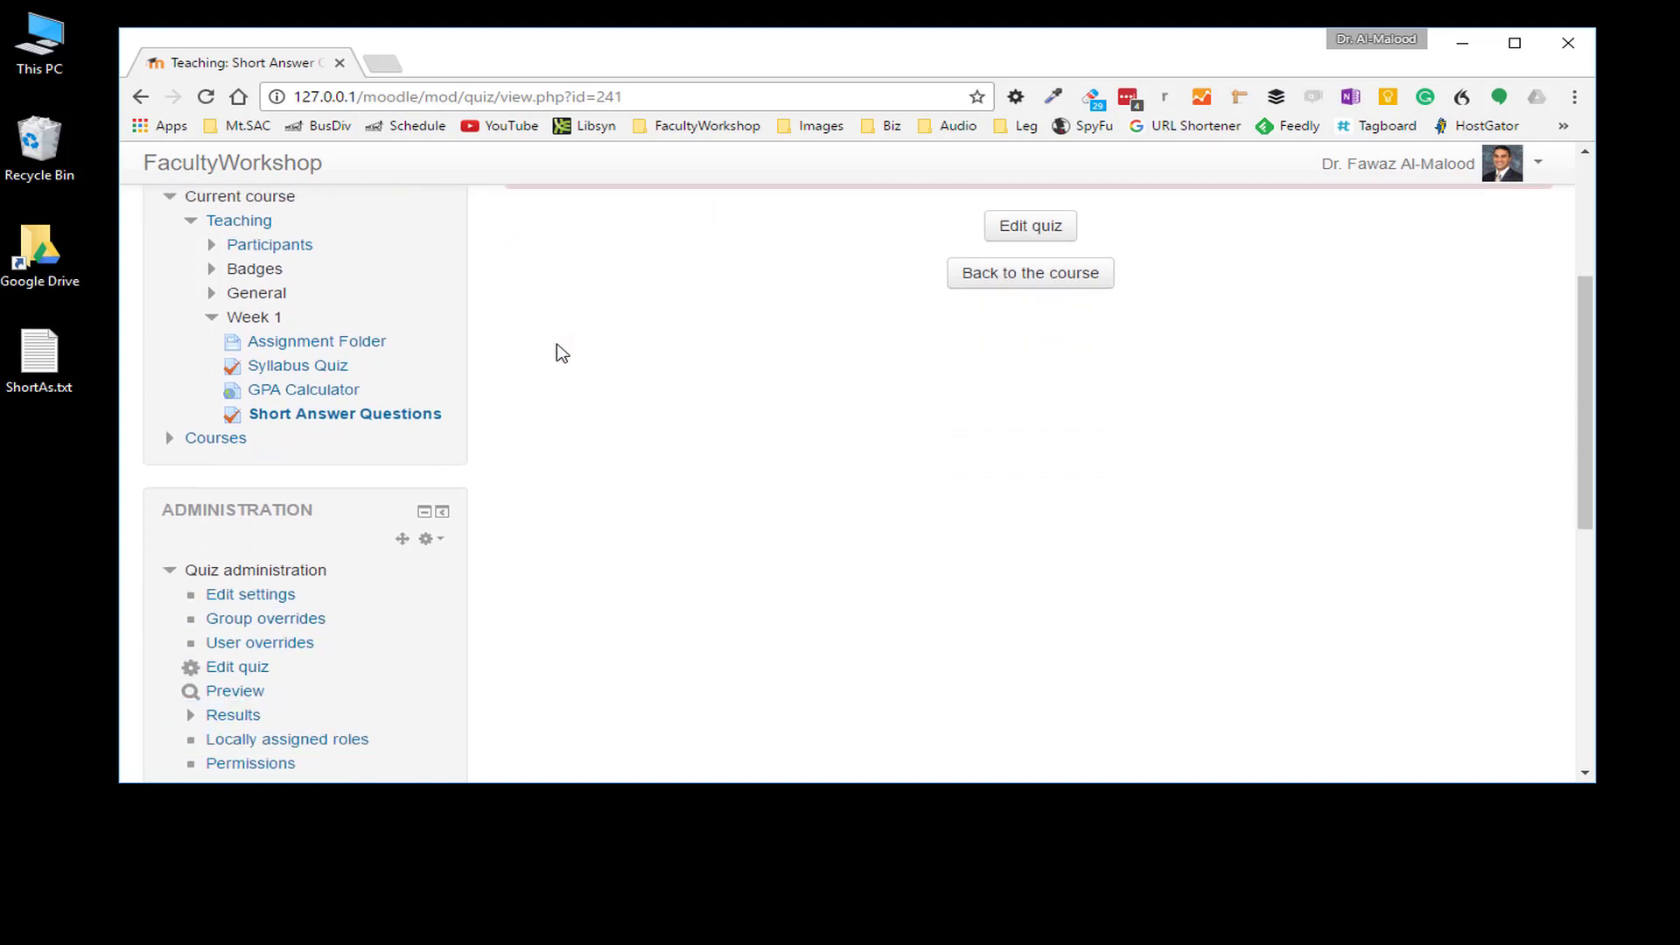
{"action": "scroll", "coordinate": [561, 353], "scroll_direction": "down", "scroll_amount": 1}
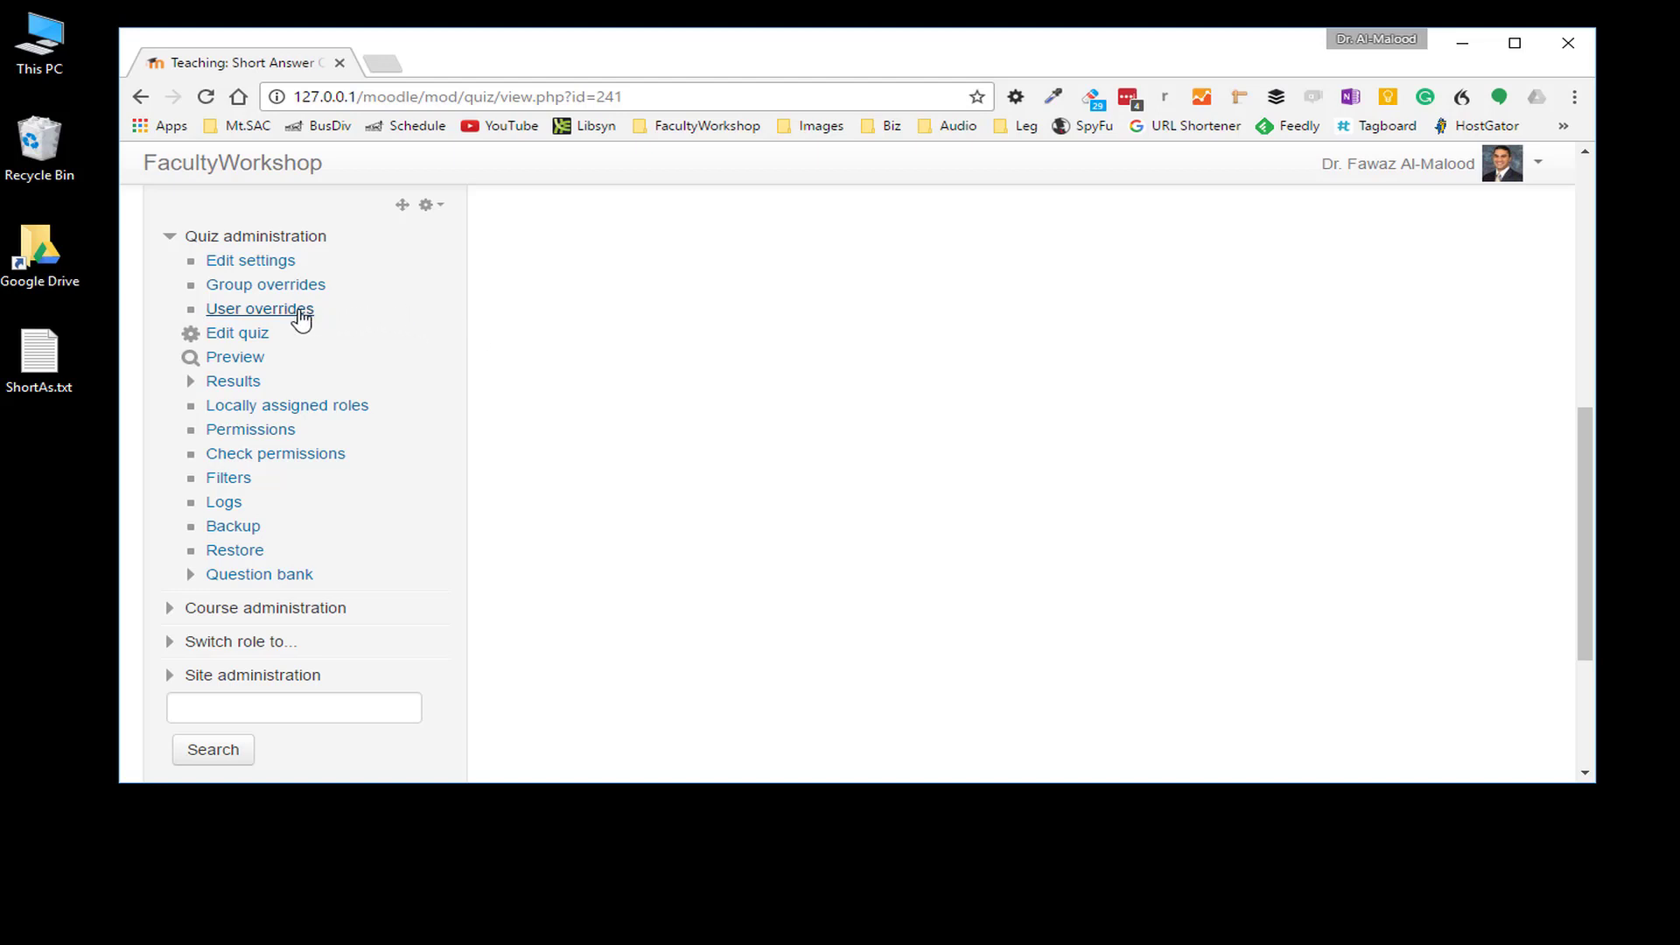
{"action": "scroll", "coordinate": [450, 536], "scroll_direction": "down", "scroll_amount": 2}
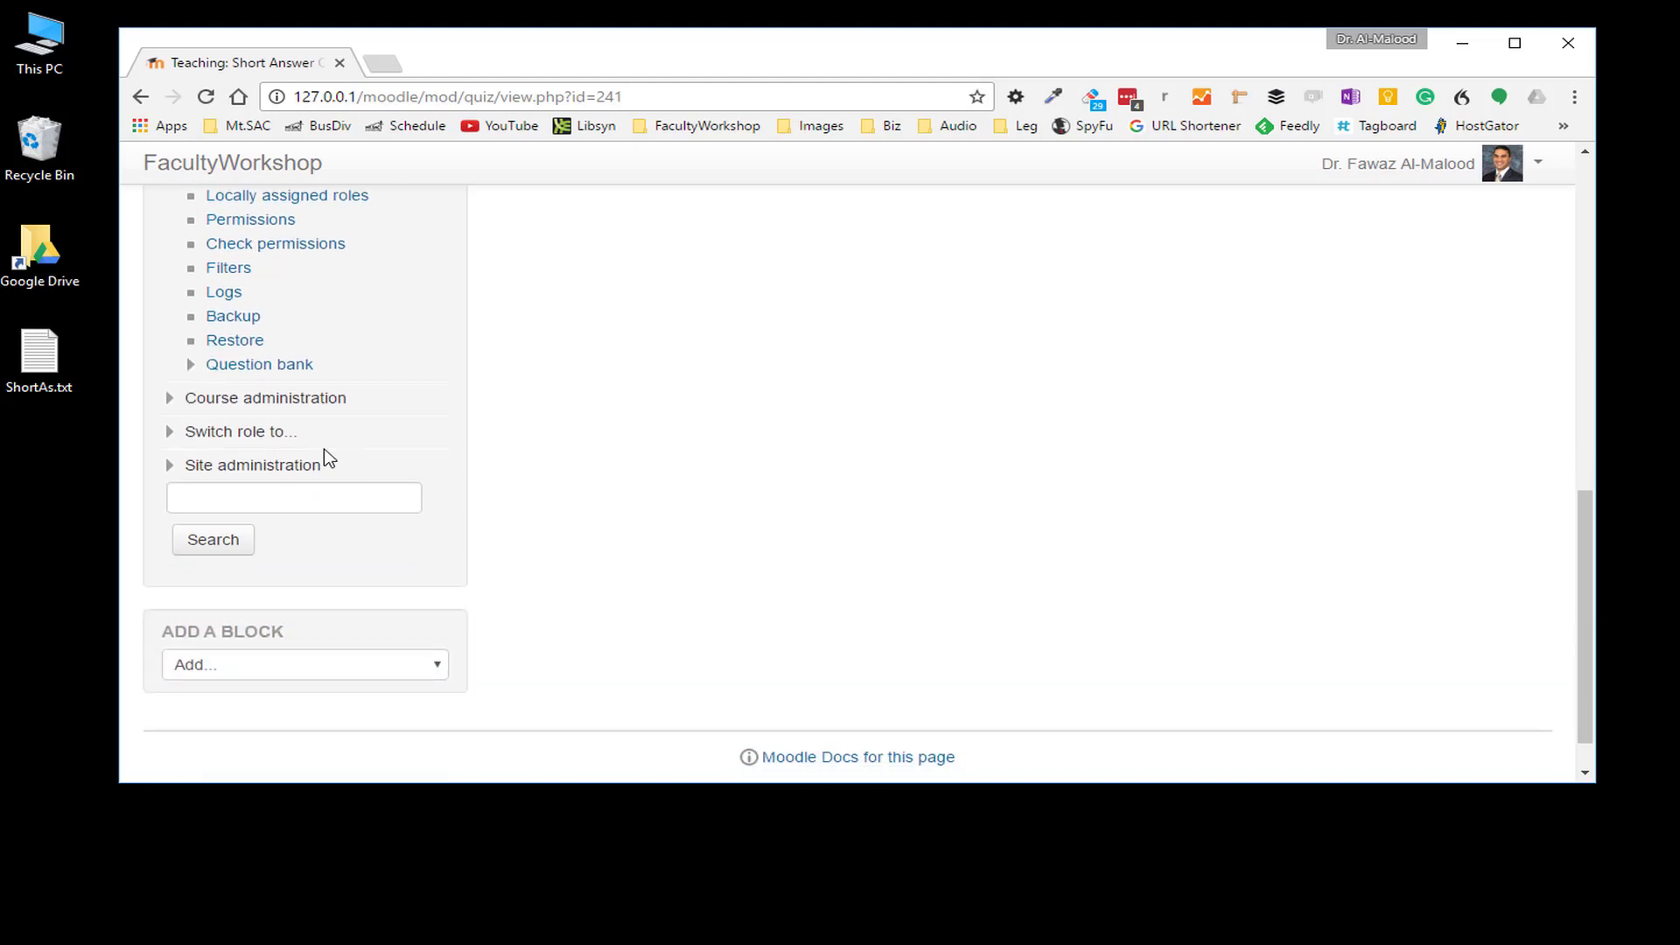
{"action": "left_click", "coordinate": [191, 366]}
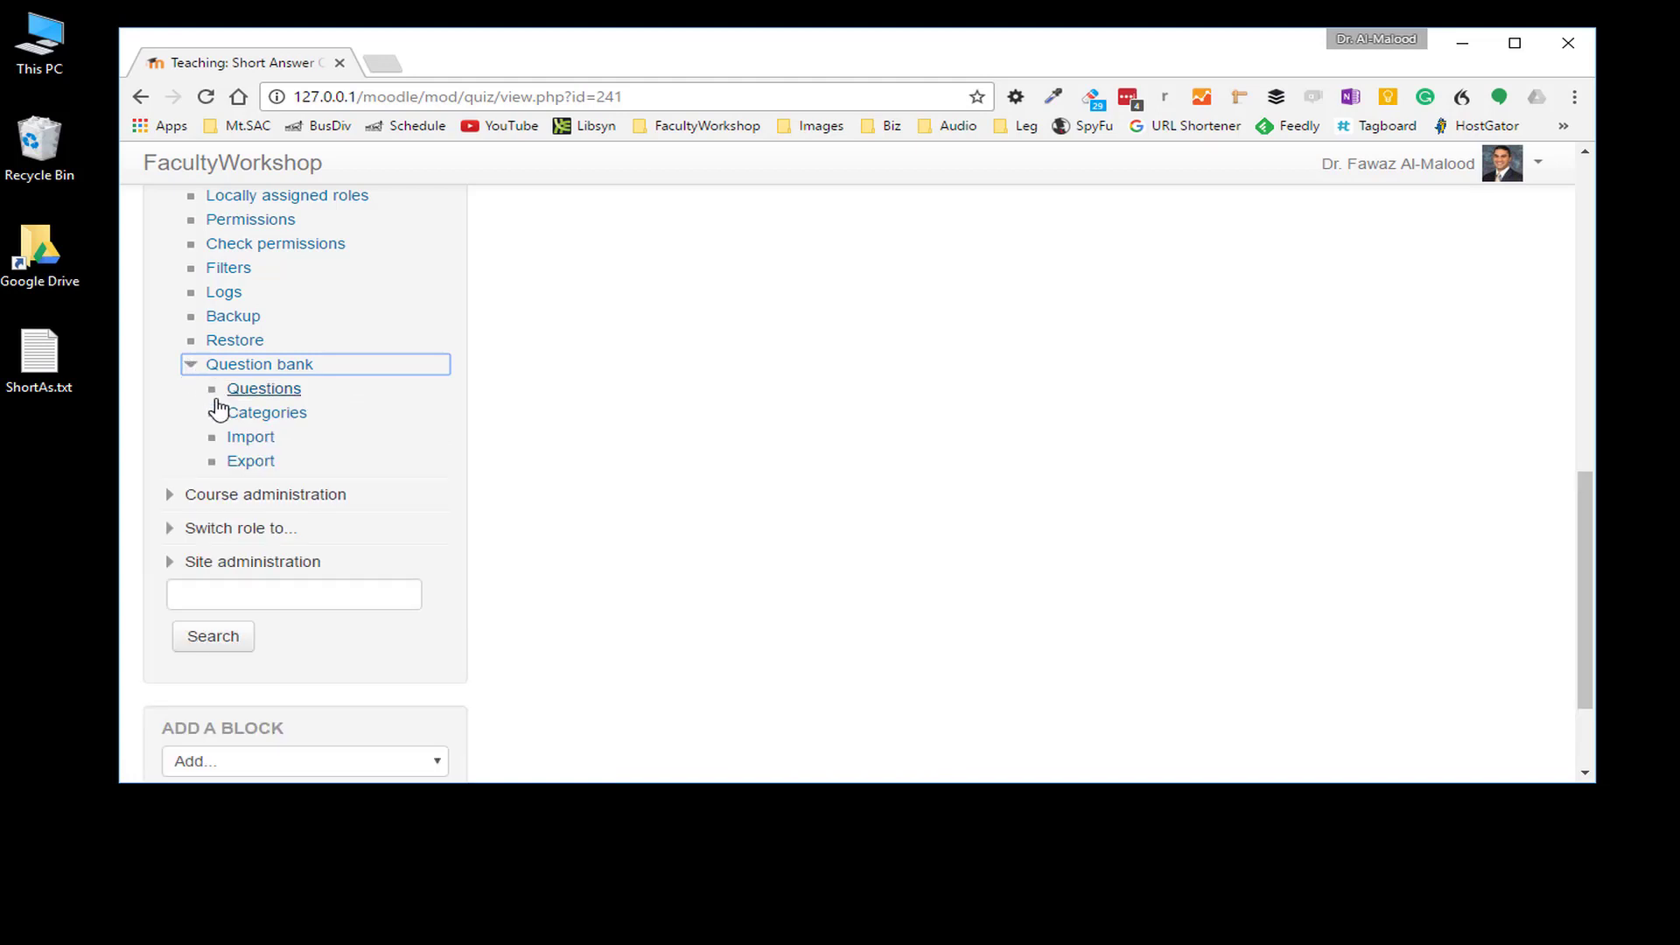
- On the question Import page, choose GIFT format and the Default for Short Answer Questions category
{"action": "left_click", "coordinate": [251, 438]}
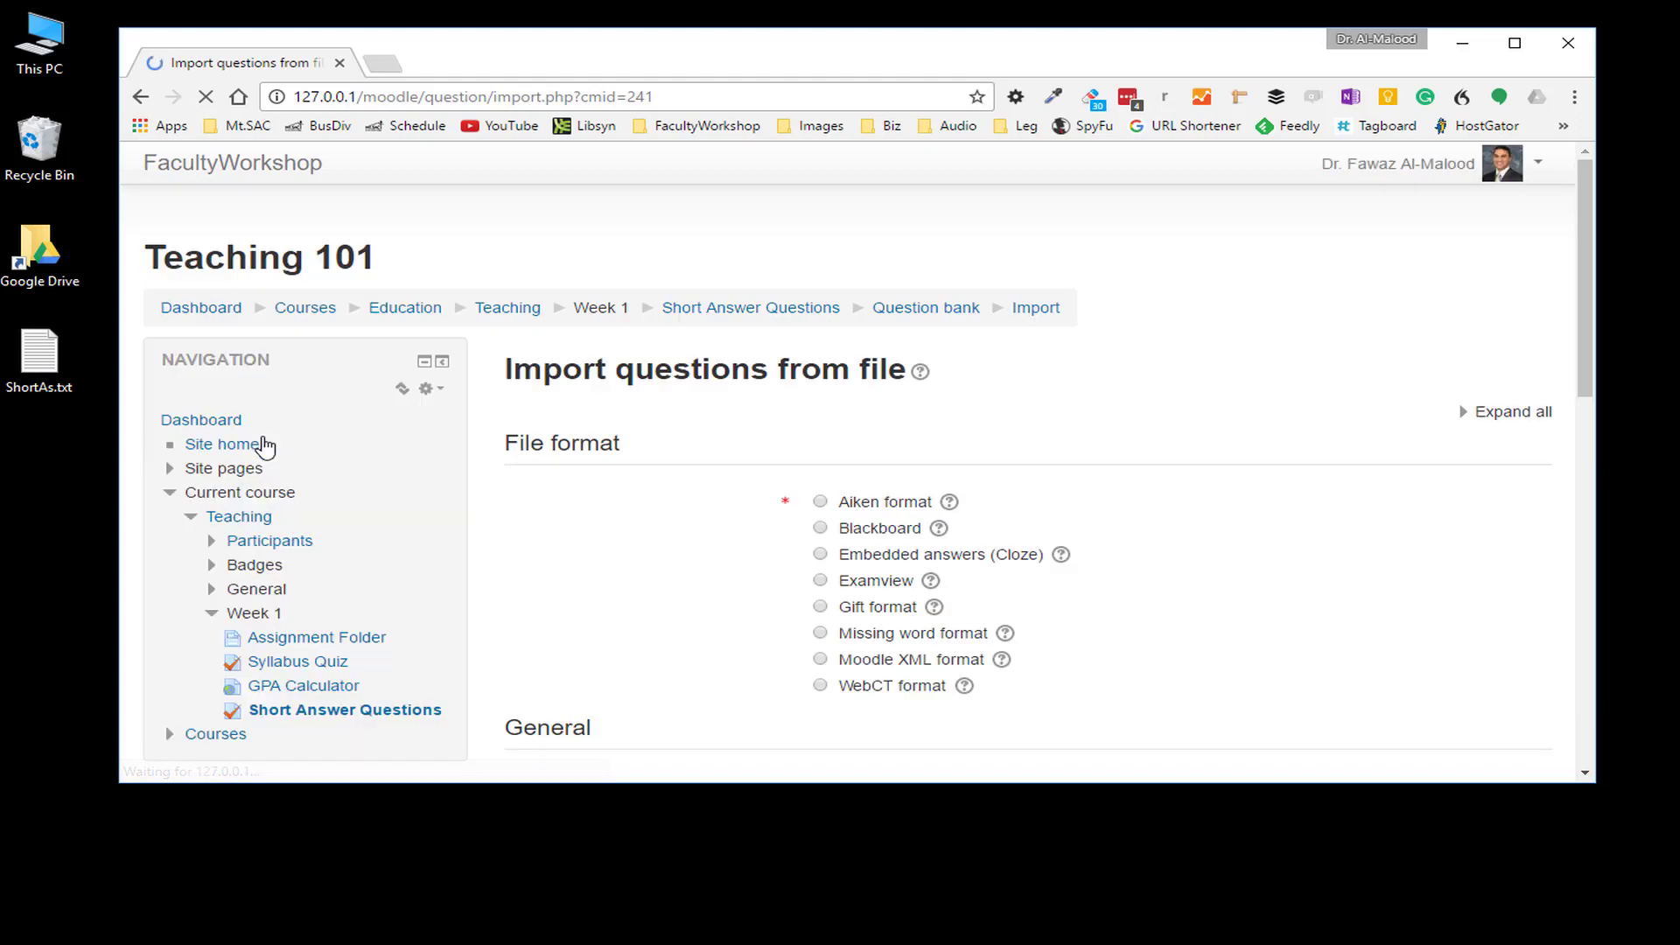
{"action": "scroll", "coordinate": [1238, 300], "scroll_direction": "down", "scroll_amount": 2}
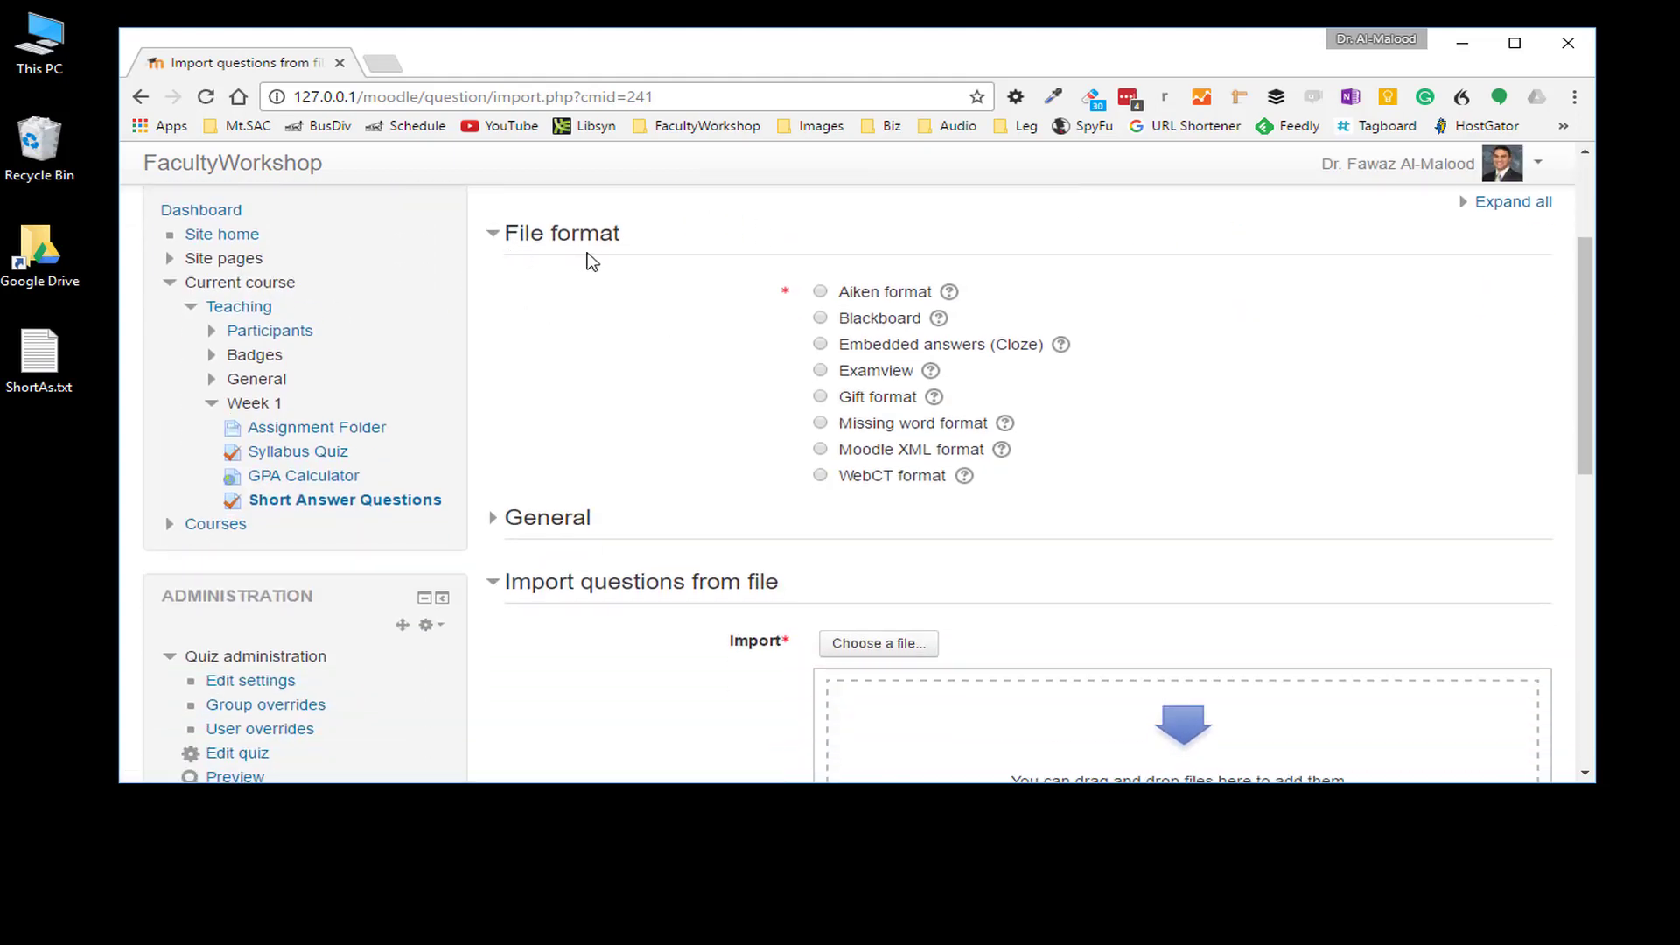
{"action": "left_click", "coordinate": [820, 398]}
{"action": "scroll", "coordinate": [653, 423], "scroll_direction": "down", "scroll_amount": 2}
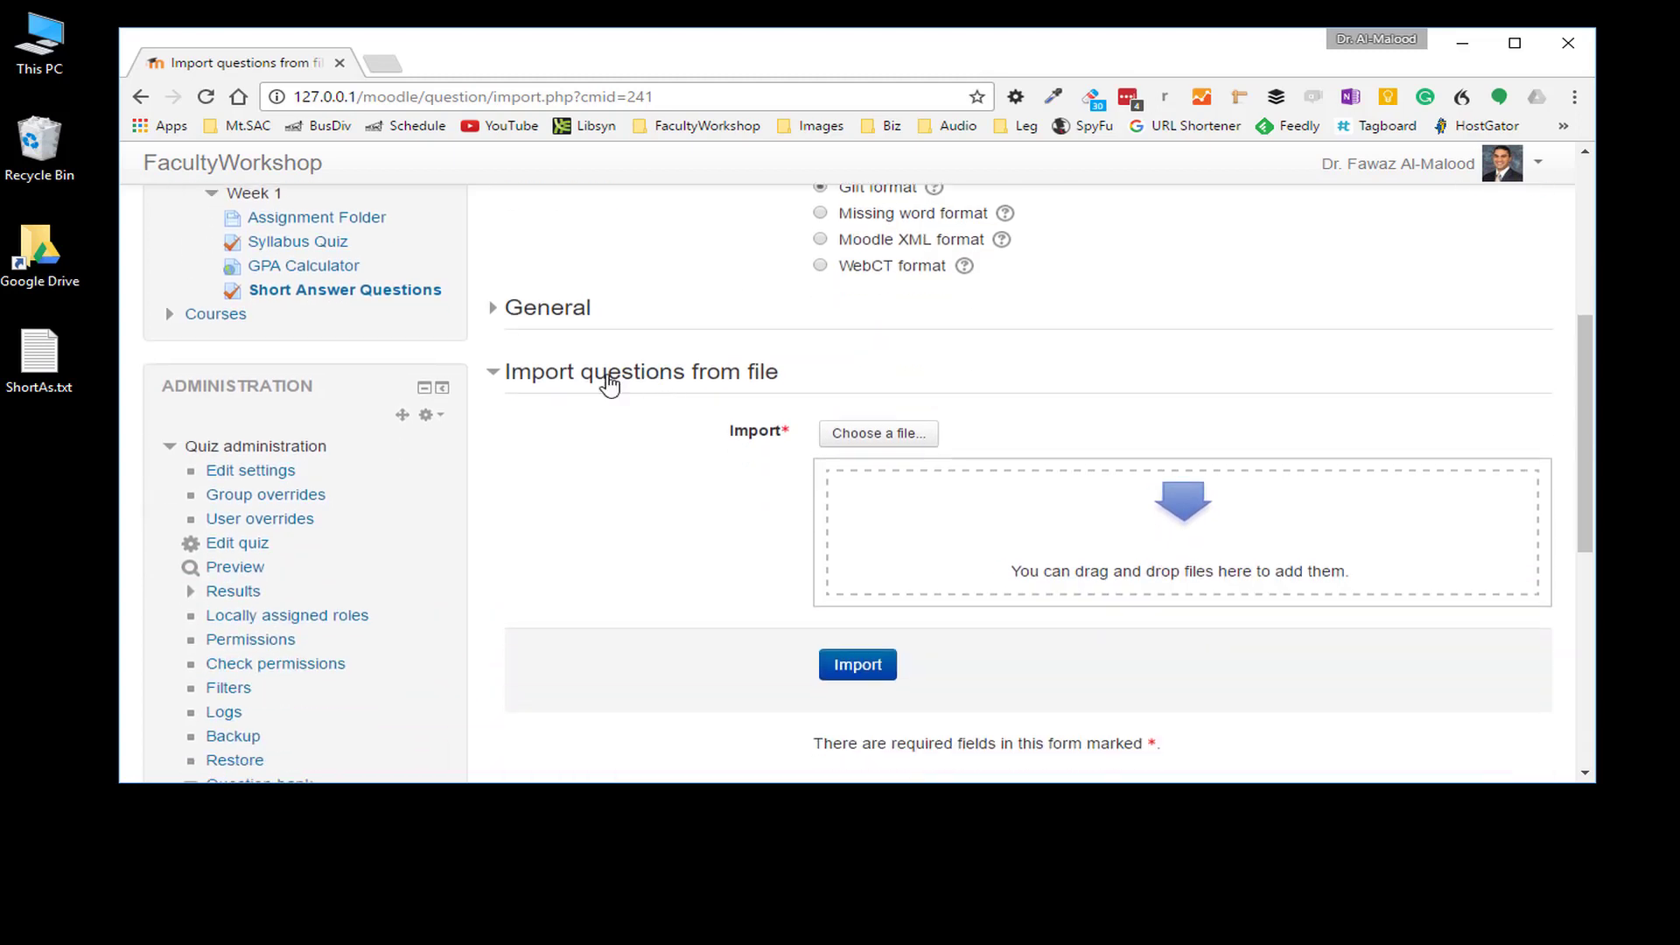
{"action": "left_click", "coordinate": [502, 314]}
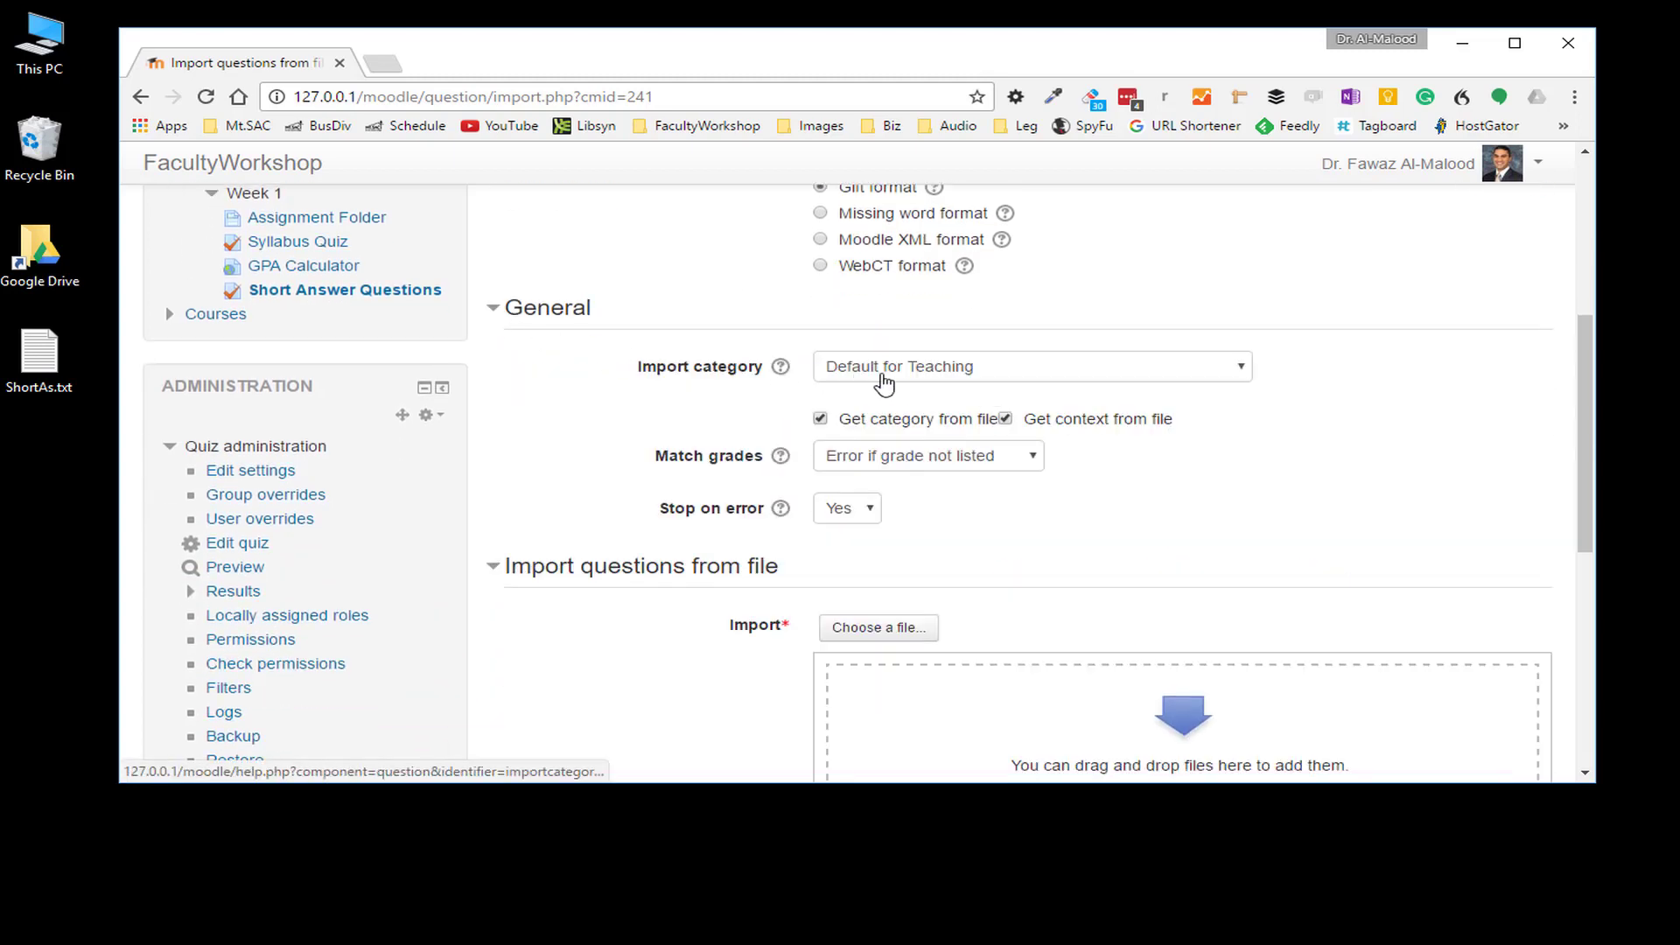
{"action": "left_click", "coordinate": [1161, 373]}
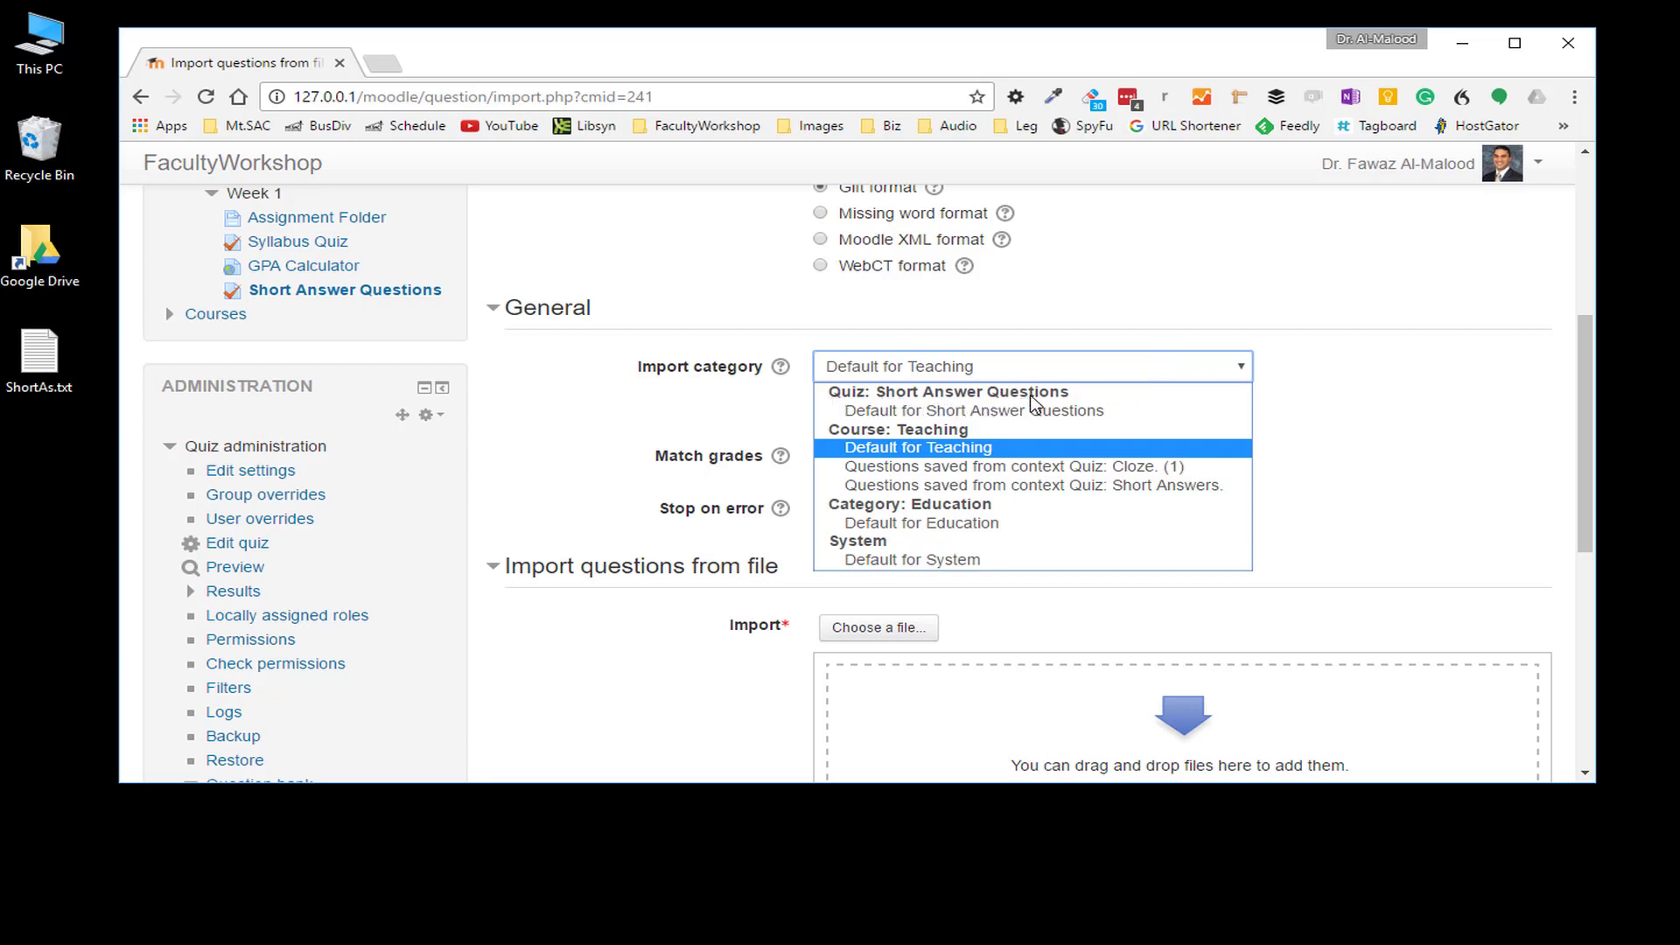
{"action": "left_click", "coordinate": [888, 411]}
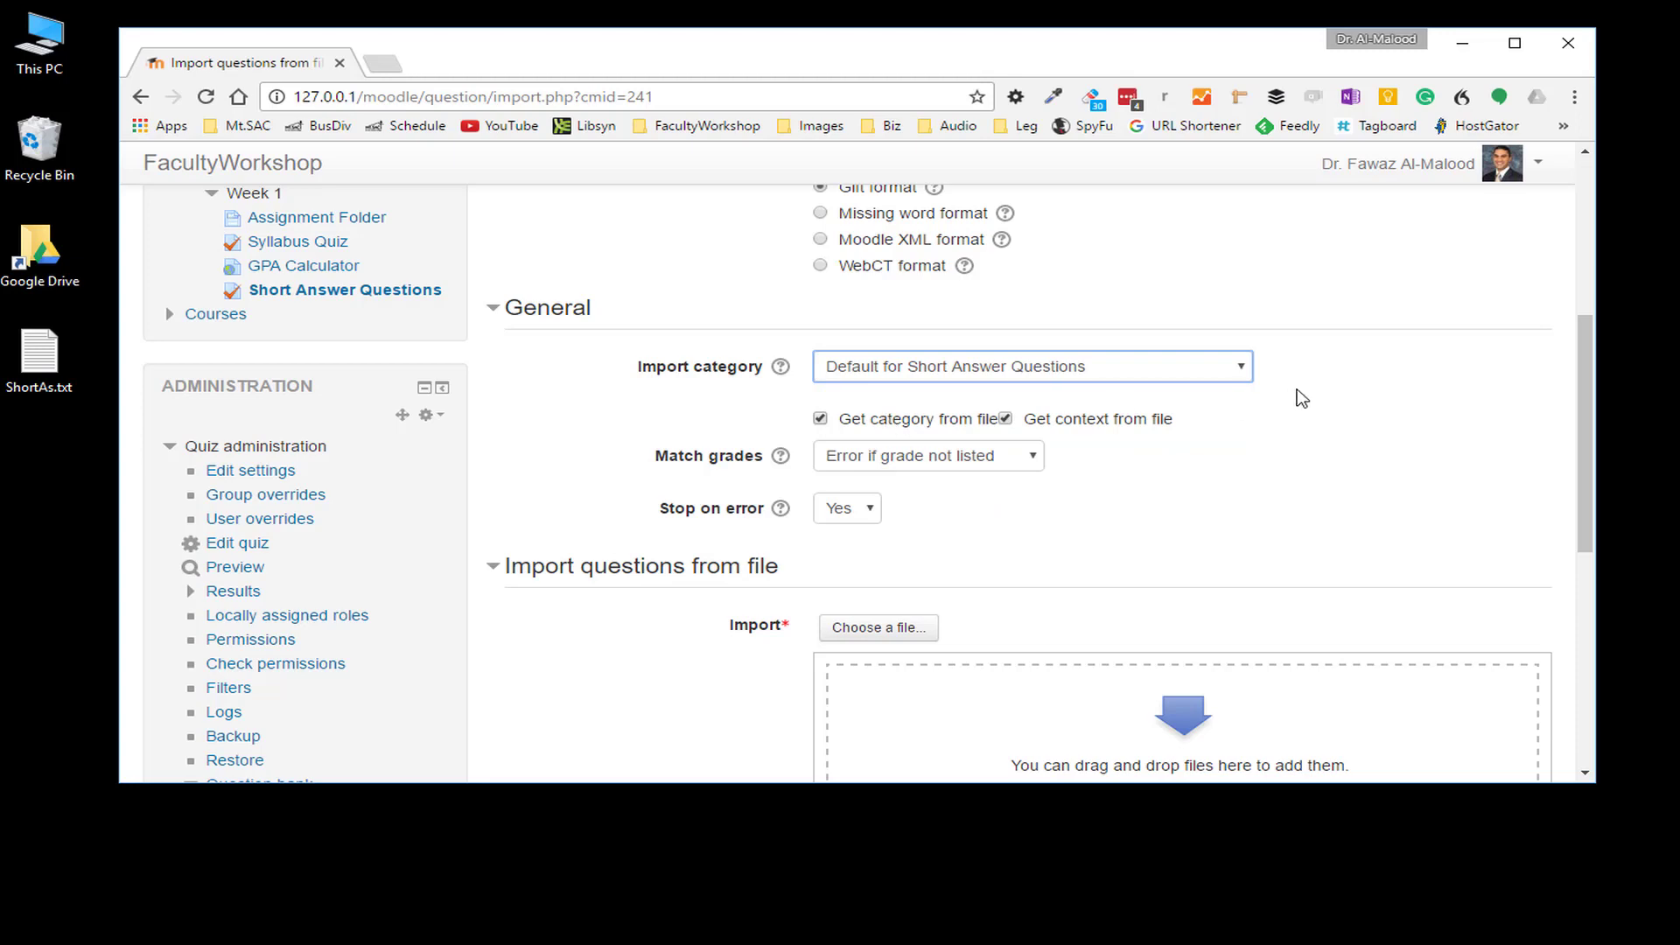
- Attach ShortAs.txt and import it, yielding the three parsed short-answer questions
{"action": "scroll", "coordinate": [1301, 398], "scroll_direction": "down", "scroll_amount": 3}
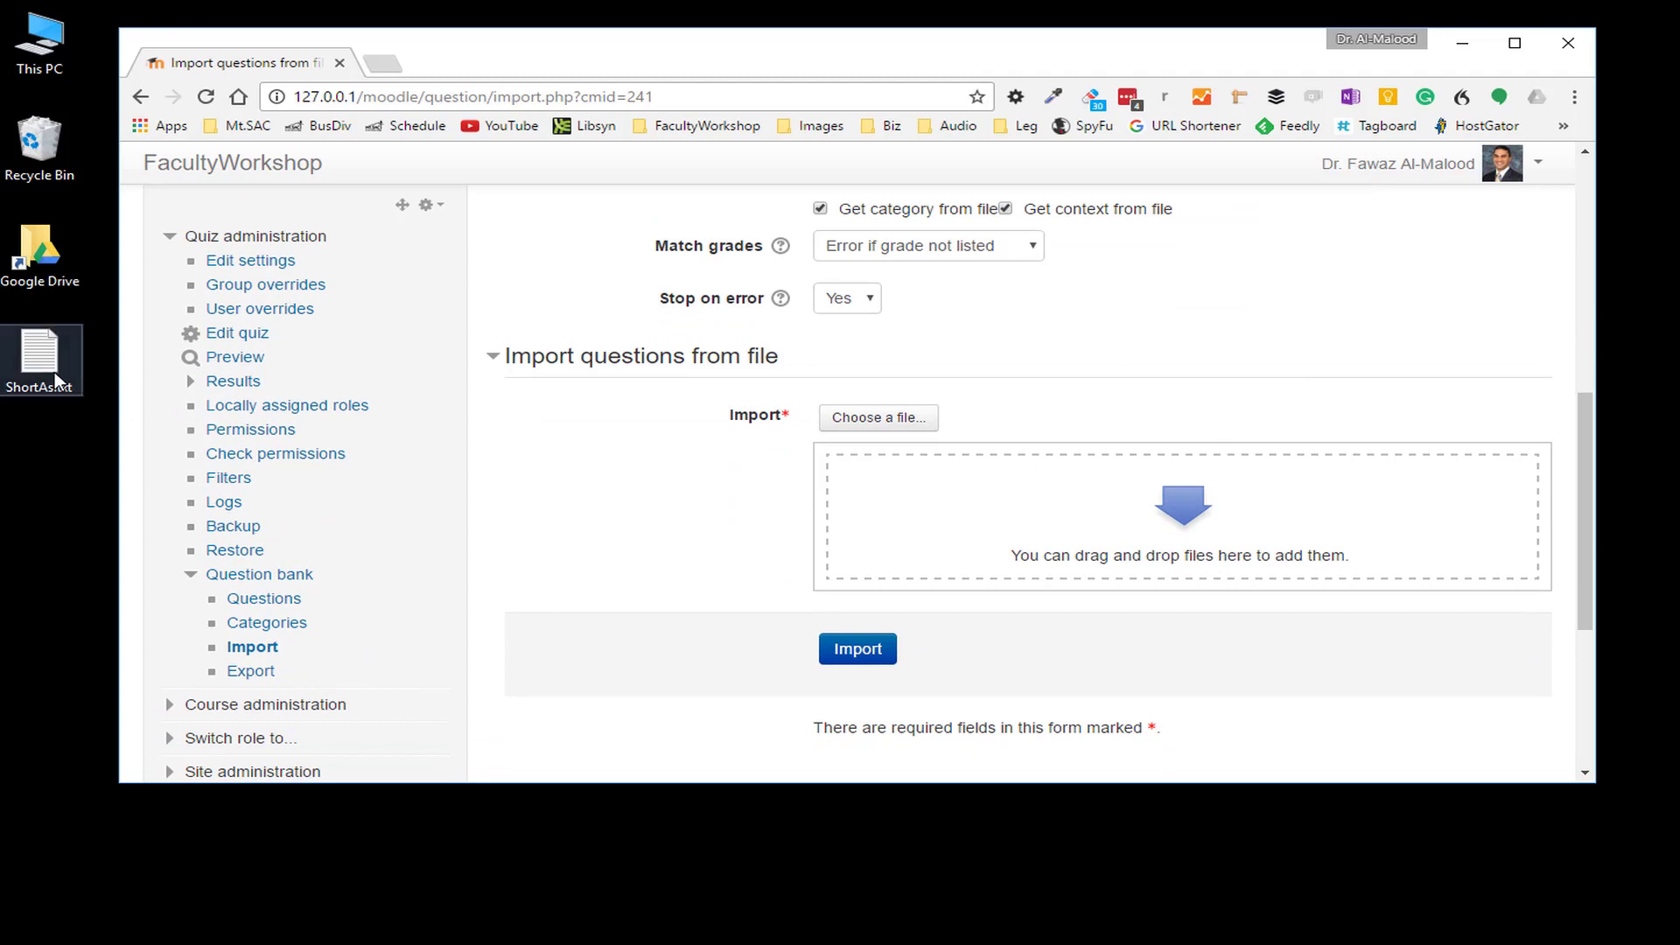
{"action": "left_click_drag", "start_coordinate": [45, 364], "coordinate": [1122, 516]}
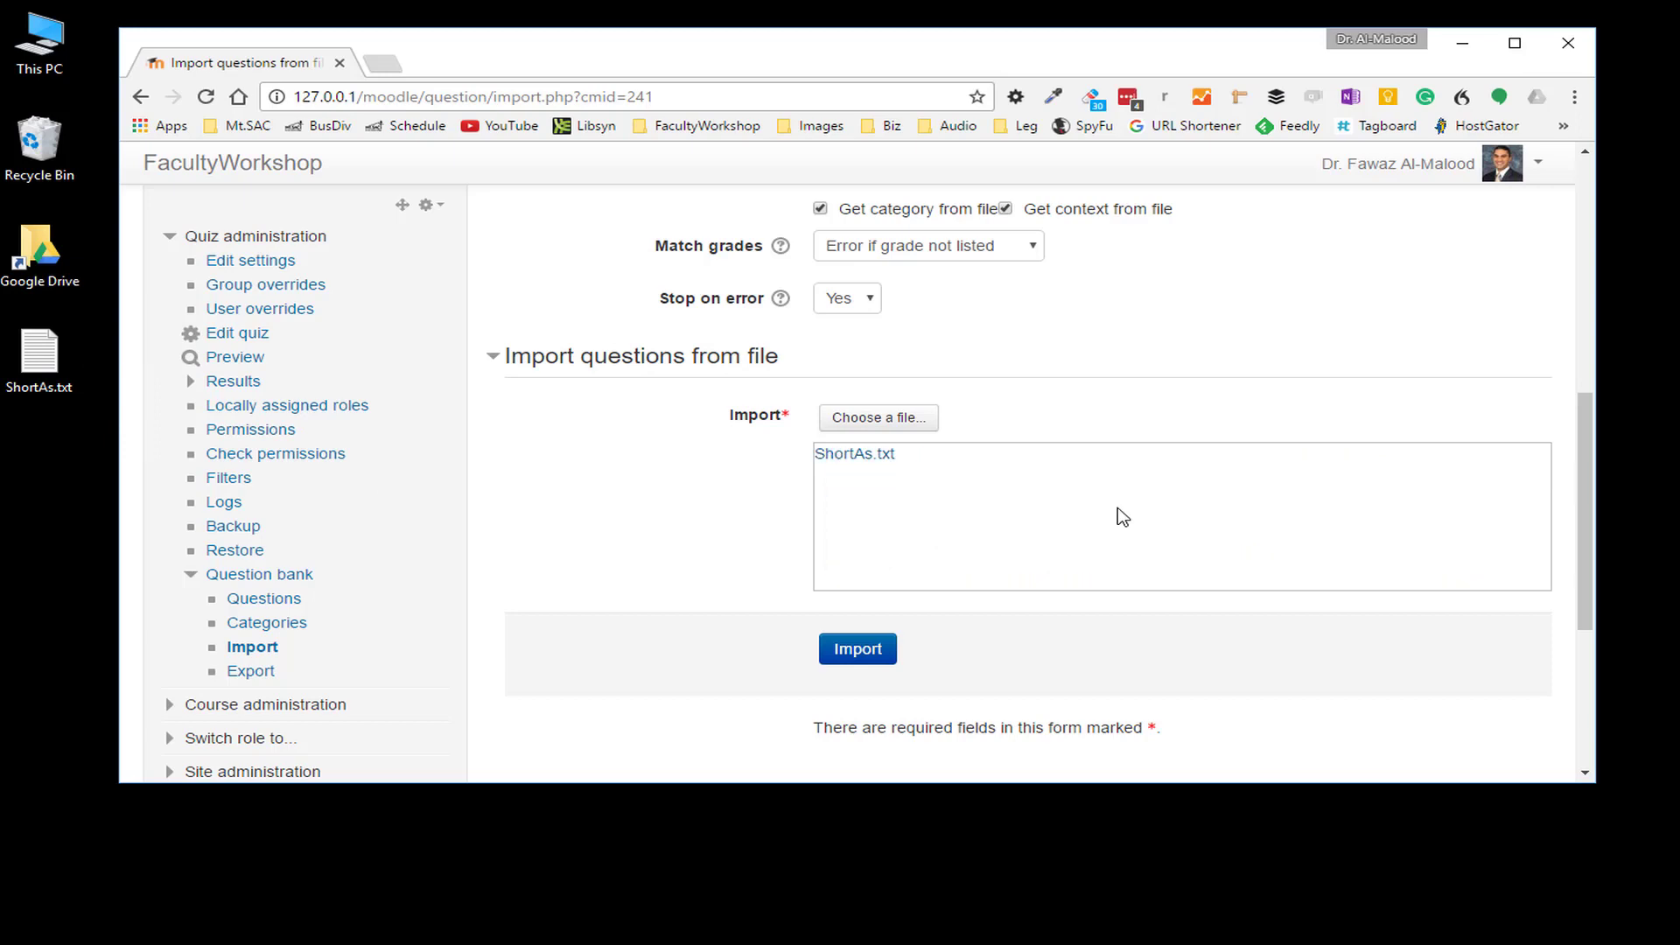
{"action": "left_click", "coordinate": [856, 650]}
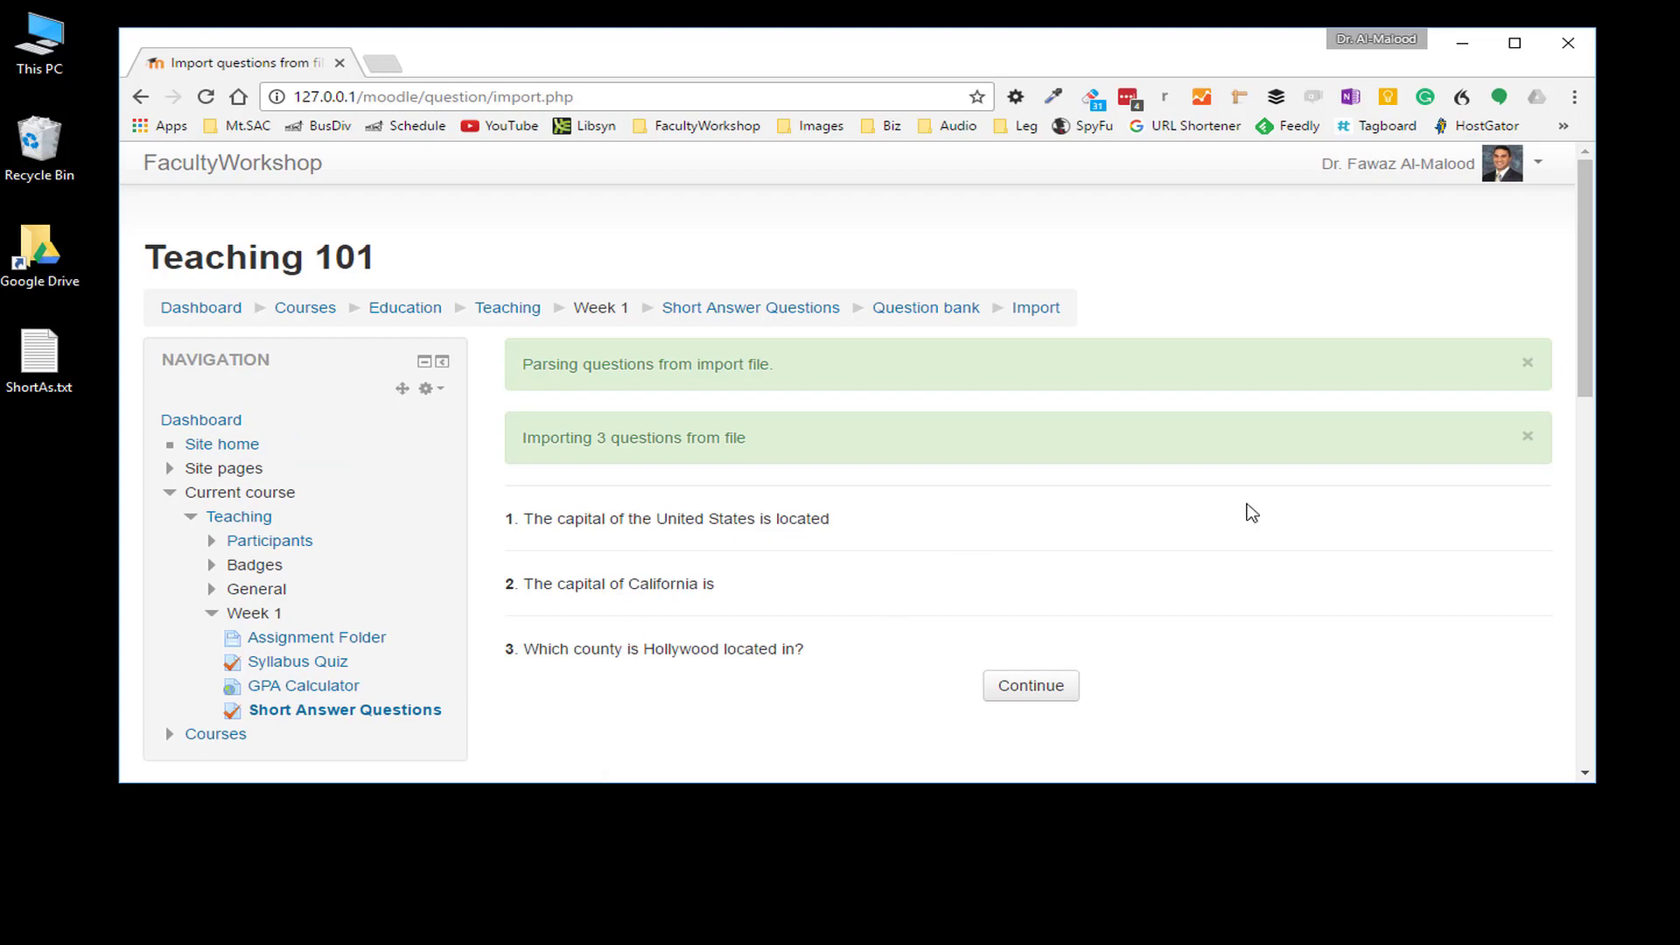
- Continue to the question bank and check the Default for Short Answer Questions category
{"action": "left_click", "coordinate": [1047, 691]}
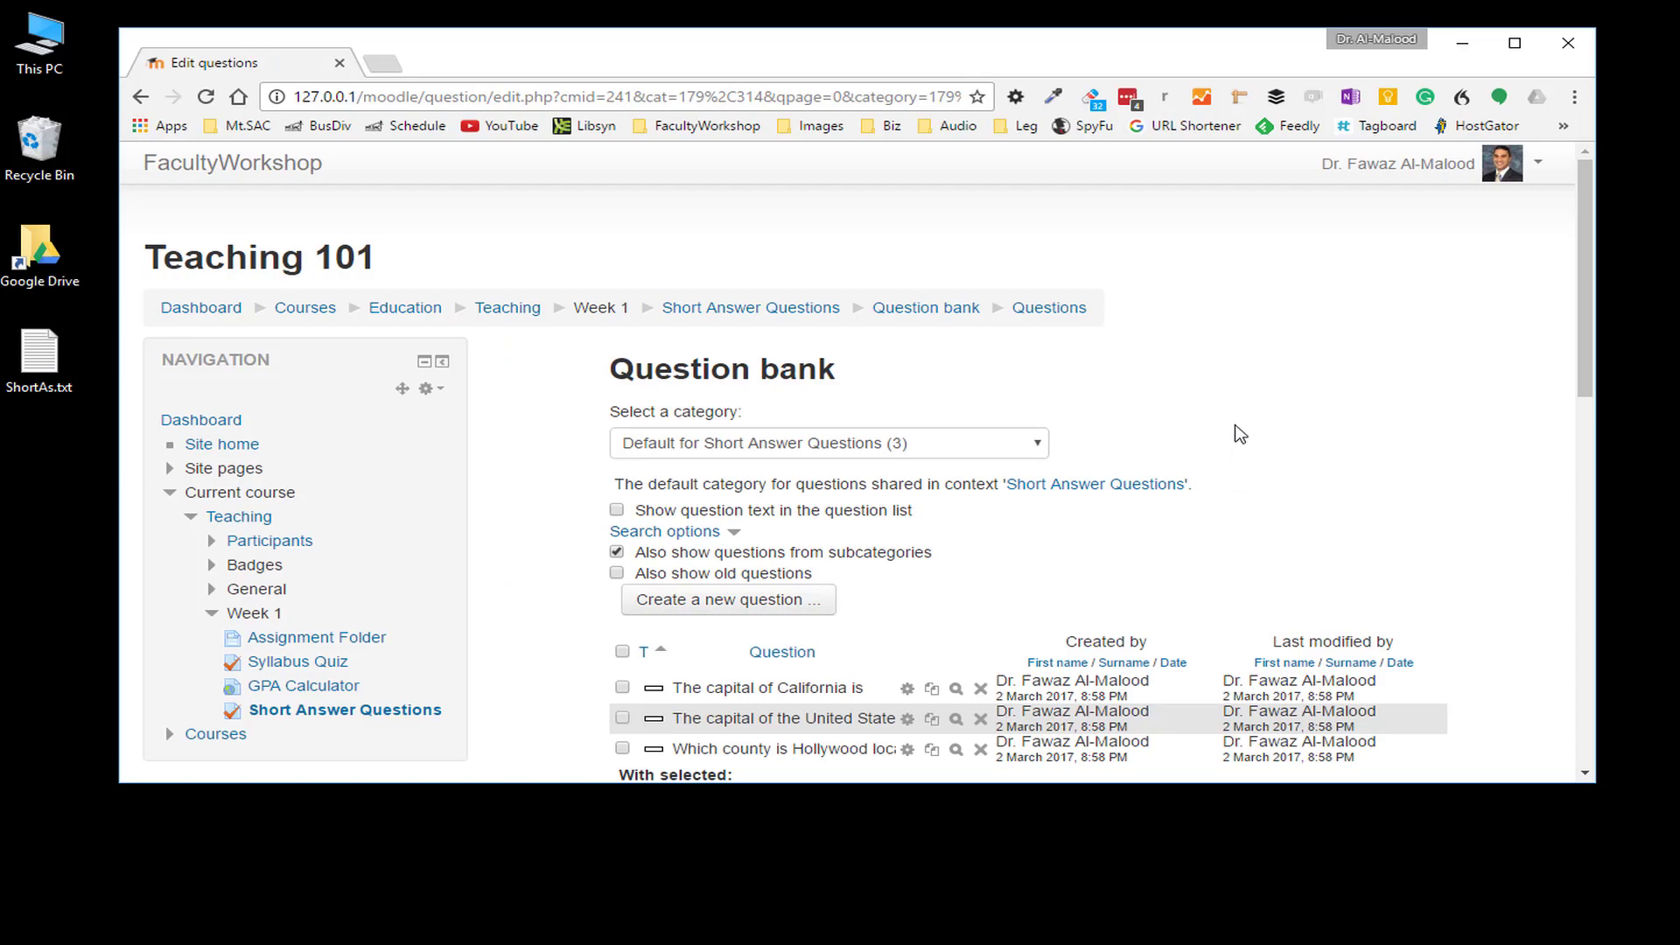
{"action": "scroll", "coordinate": [1240, 433], "scroll_direction": "down", "scroll_amount": 1}
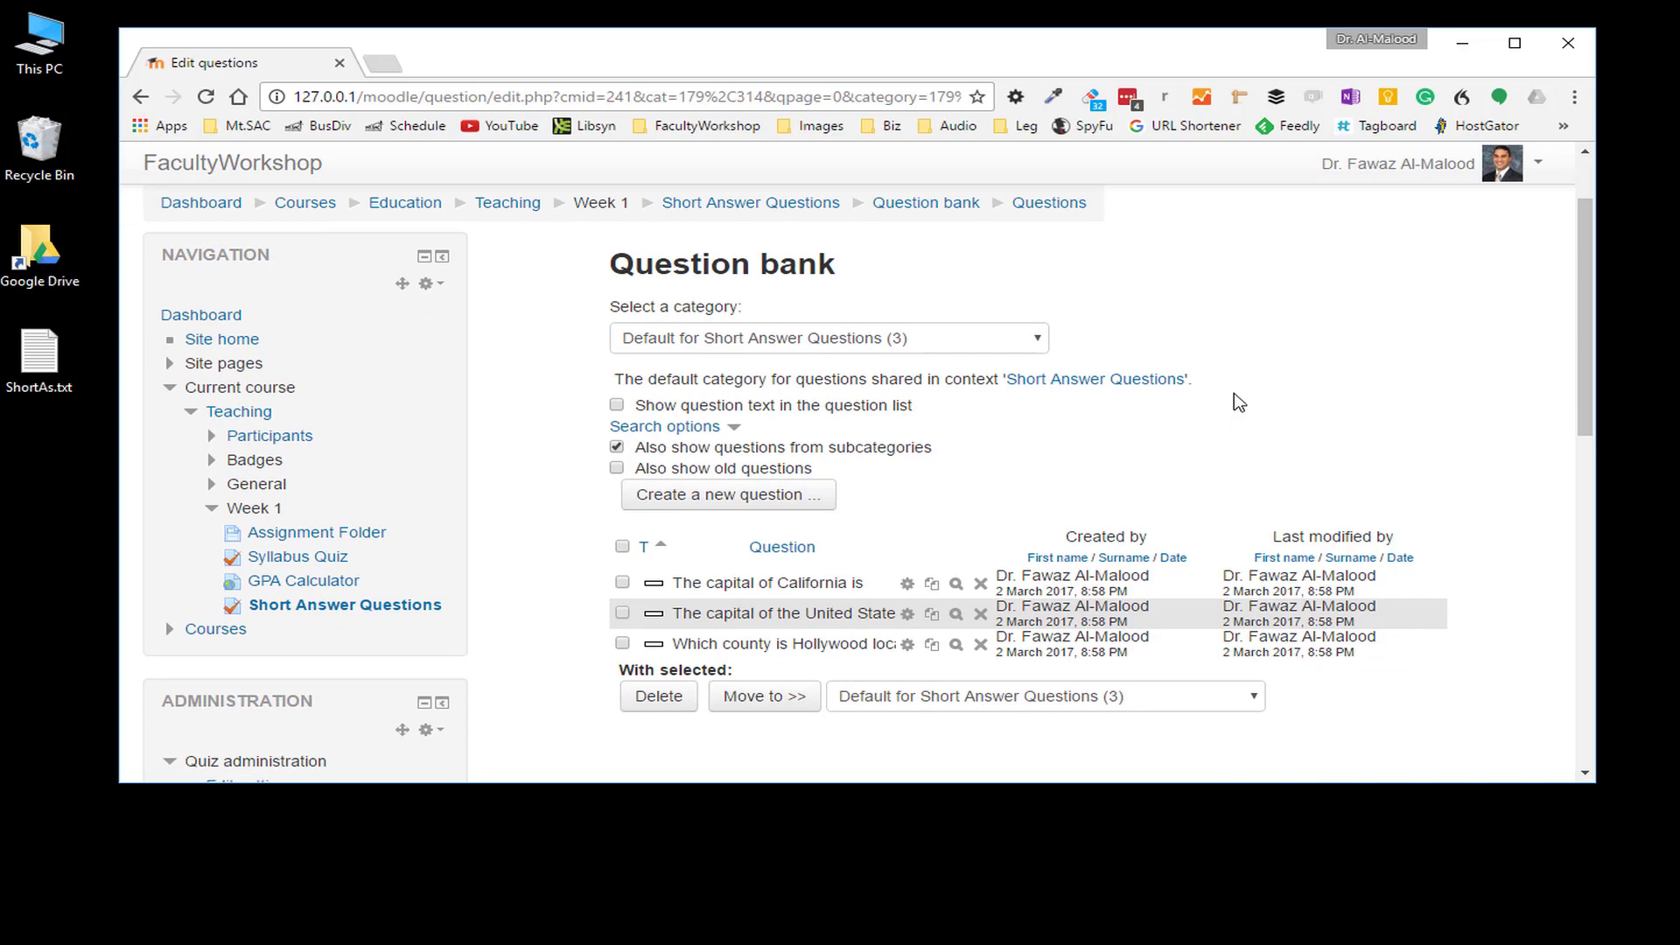
{"action": "scroll", "coordinate": [1239, 393], "scroll_direction": "down", "scroll_amount": 1}
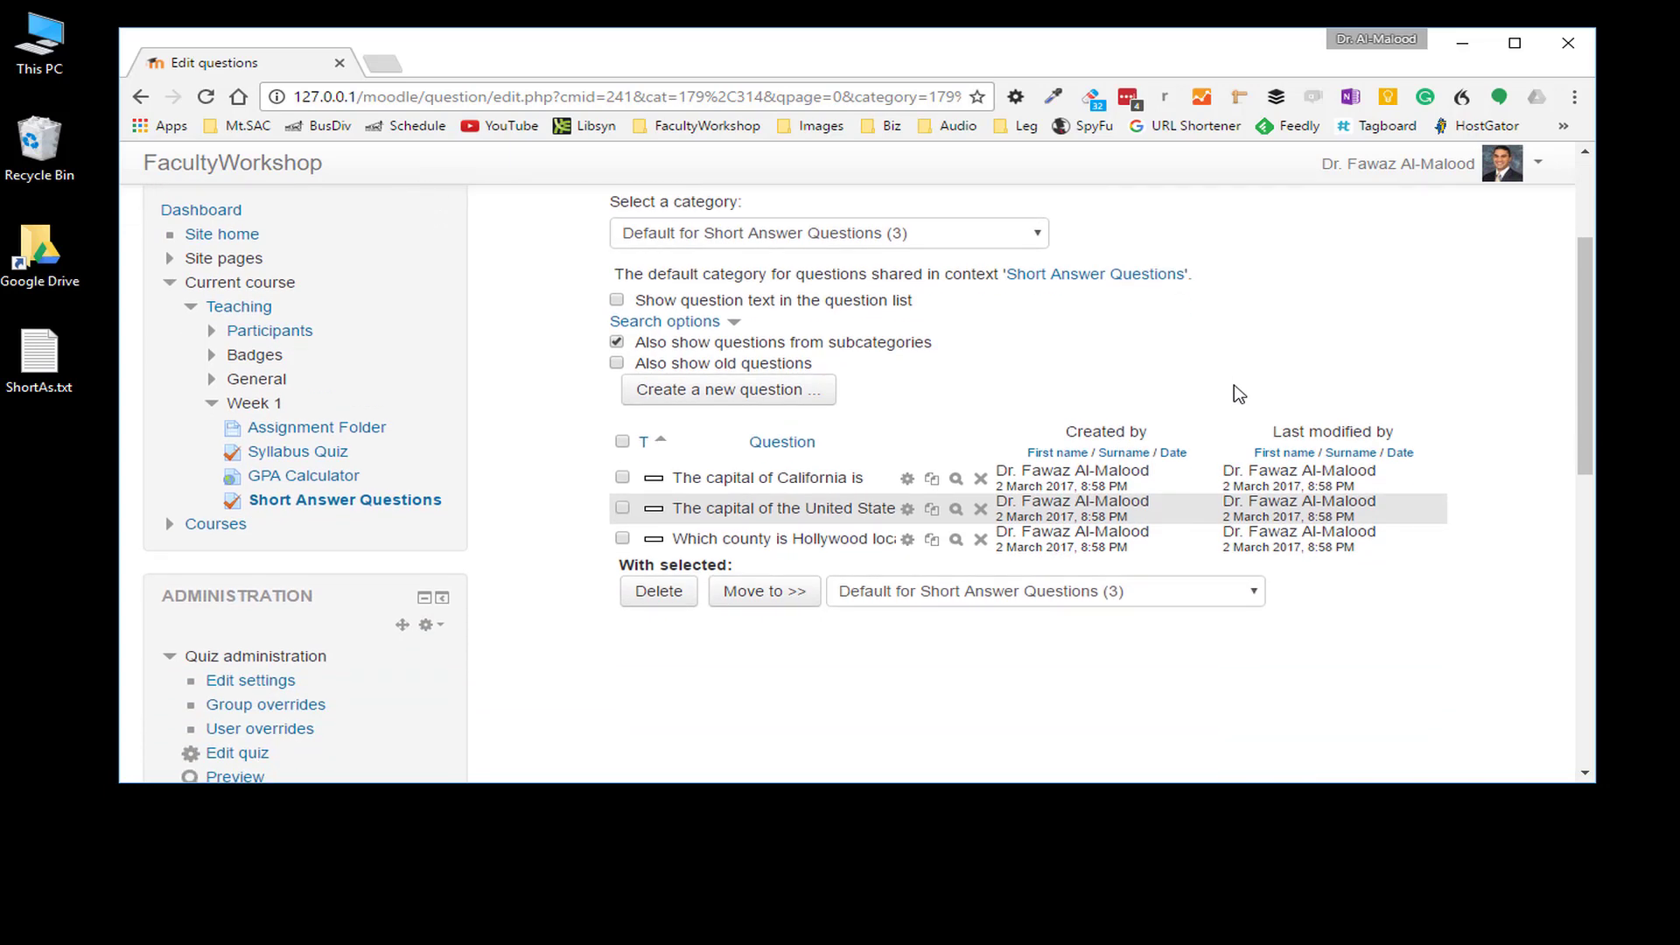
{"action": "scroll", "coordinate": [525, 663], "scroll_direction": "down", "scroll_amount": 1}
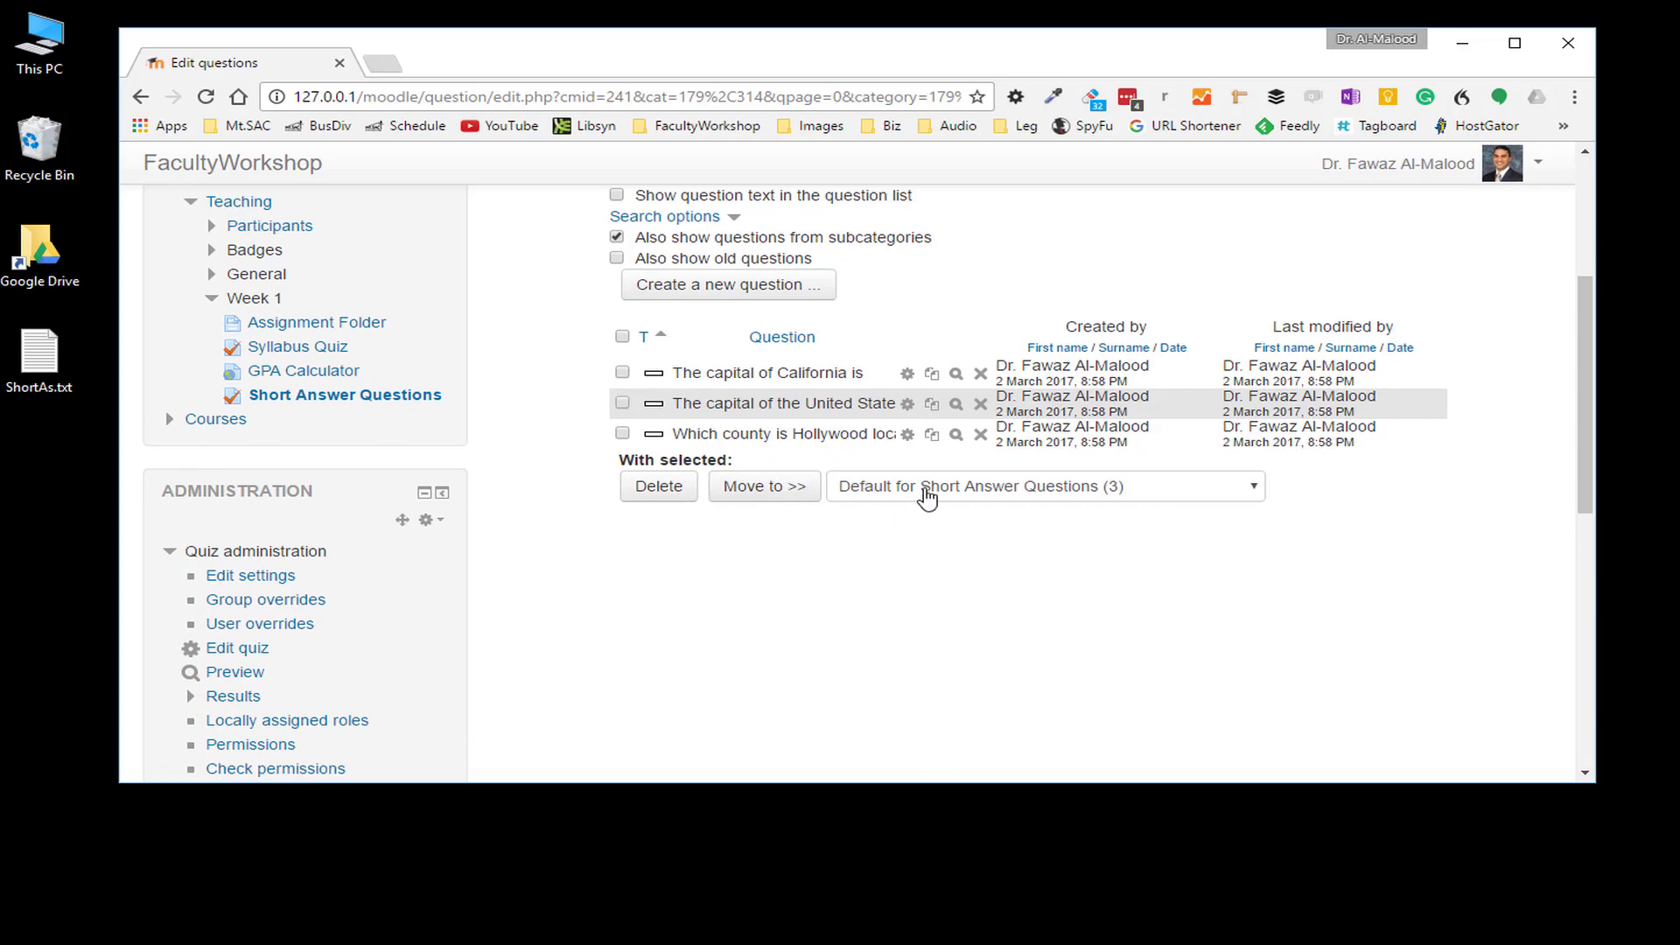
{"action": "left_click", "coordinate": [927, 497]}
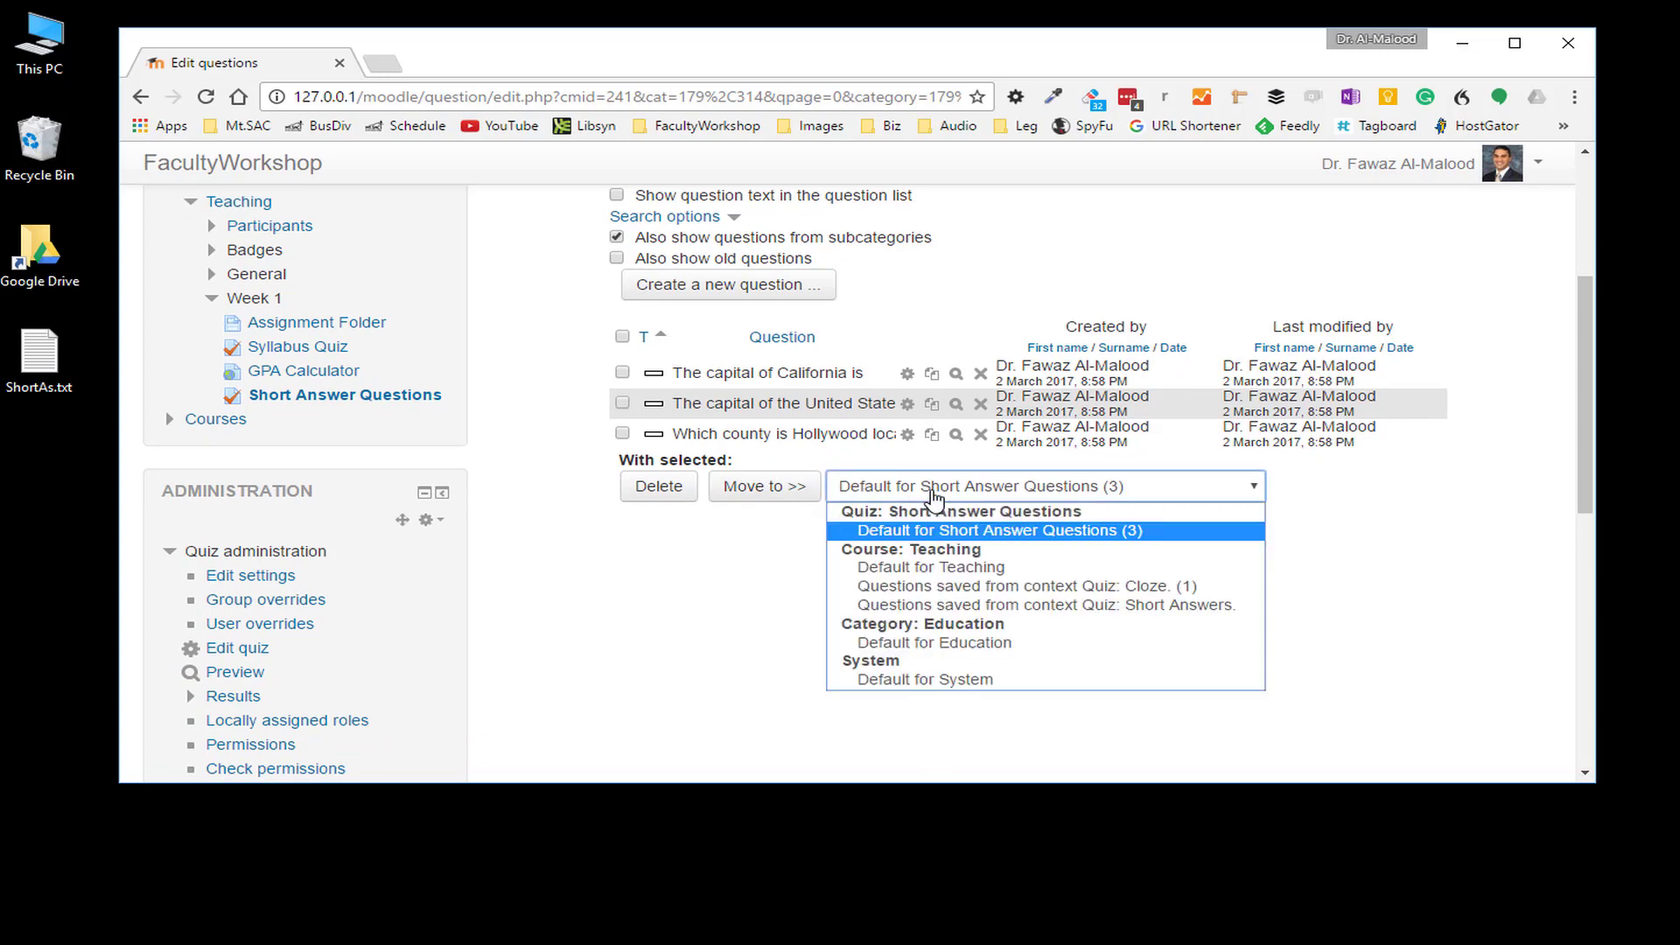
{"action": "left_click", "coordinate": [712, 544]}
- Go to the editing page of the Short Answer Questions quiz
{"action": "scroll", "coordinate": [1088, 439], "scroll_direction": "up", "scroll_amount": 2}
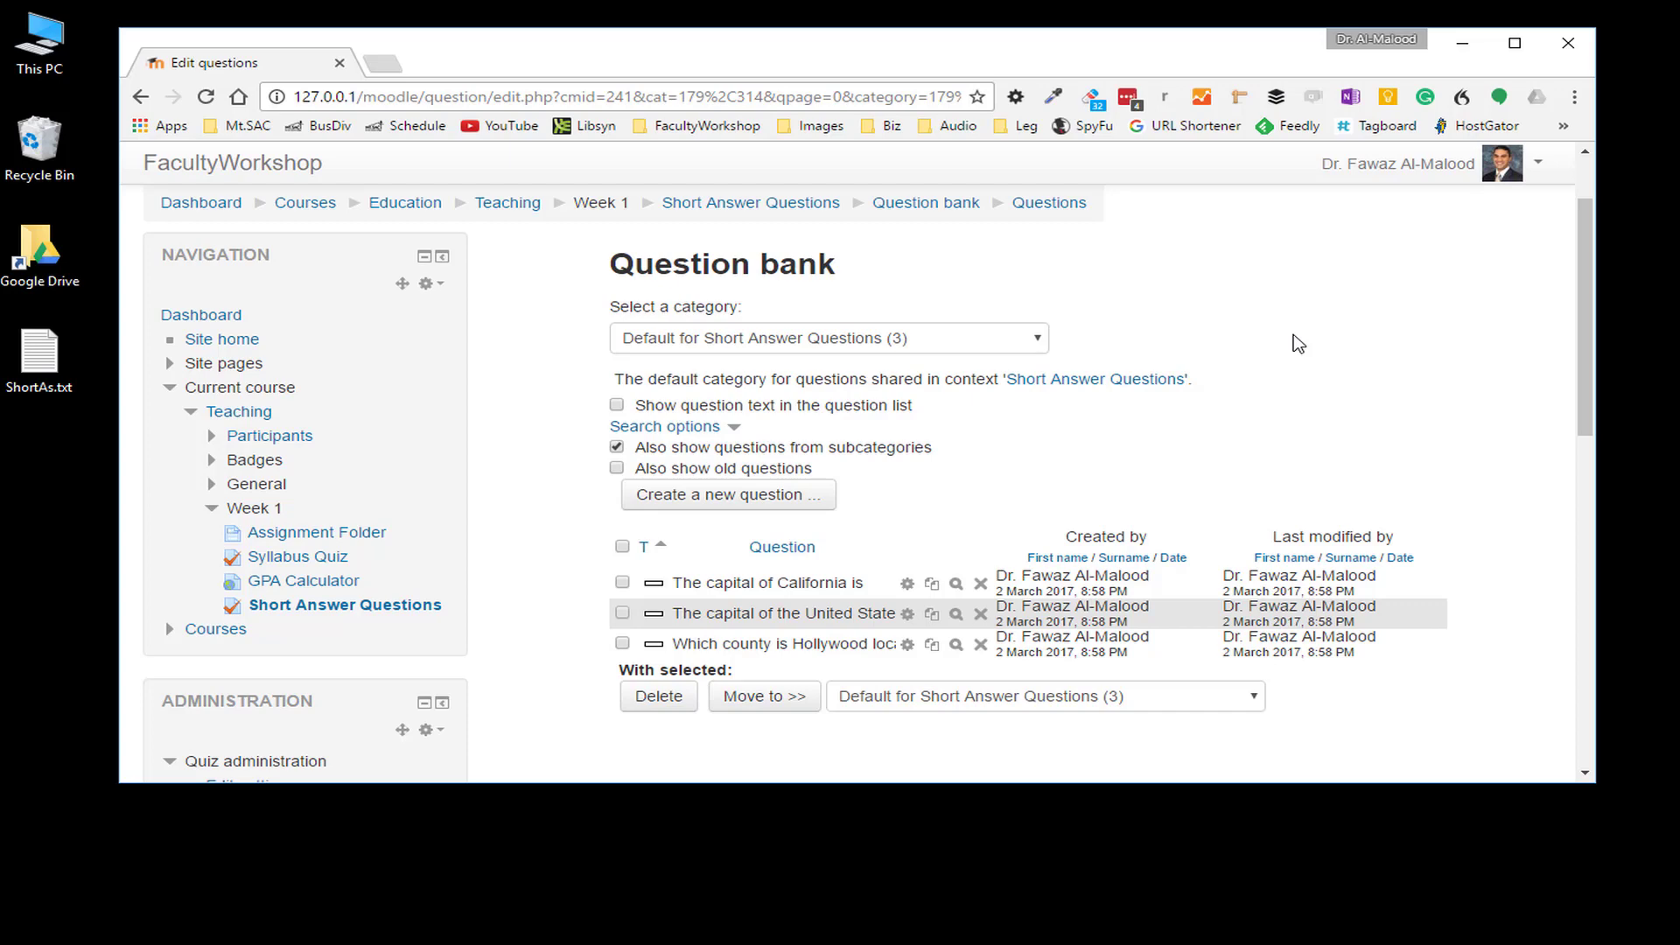
{"action": "scroll", "coordinate": [1297, 343], "scroll_direction": "down", "scroll_amount": 1}
{"action": "scroll", "coordinate": [1297, 344], "scroll_direction": "down", "scroll_amount": 1}
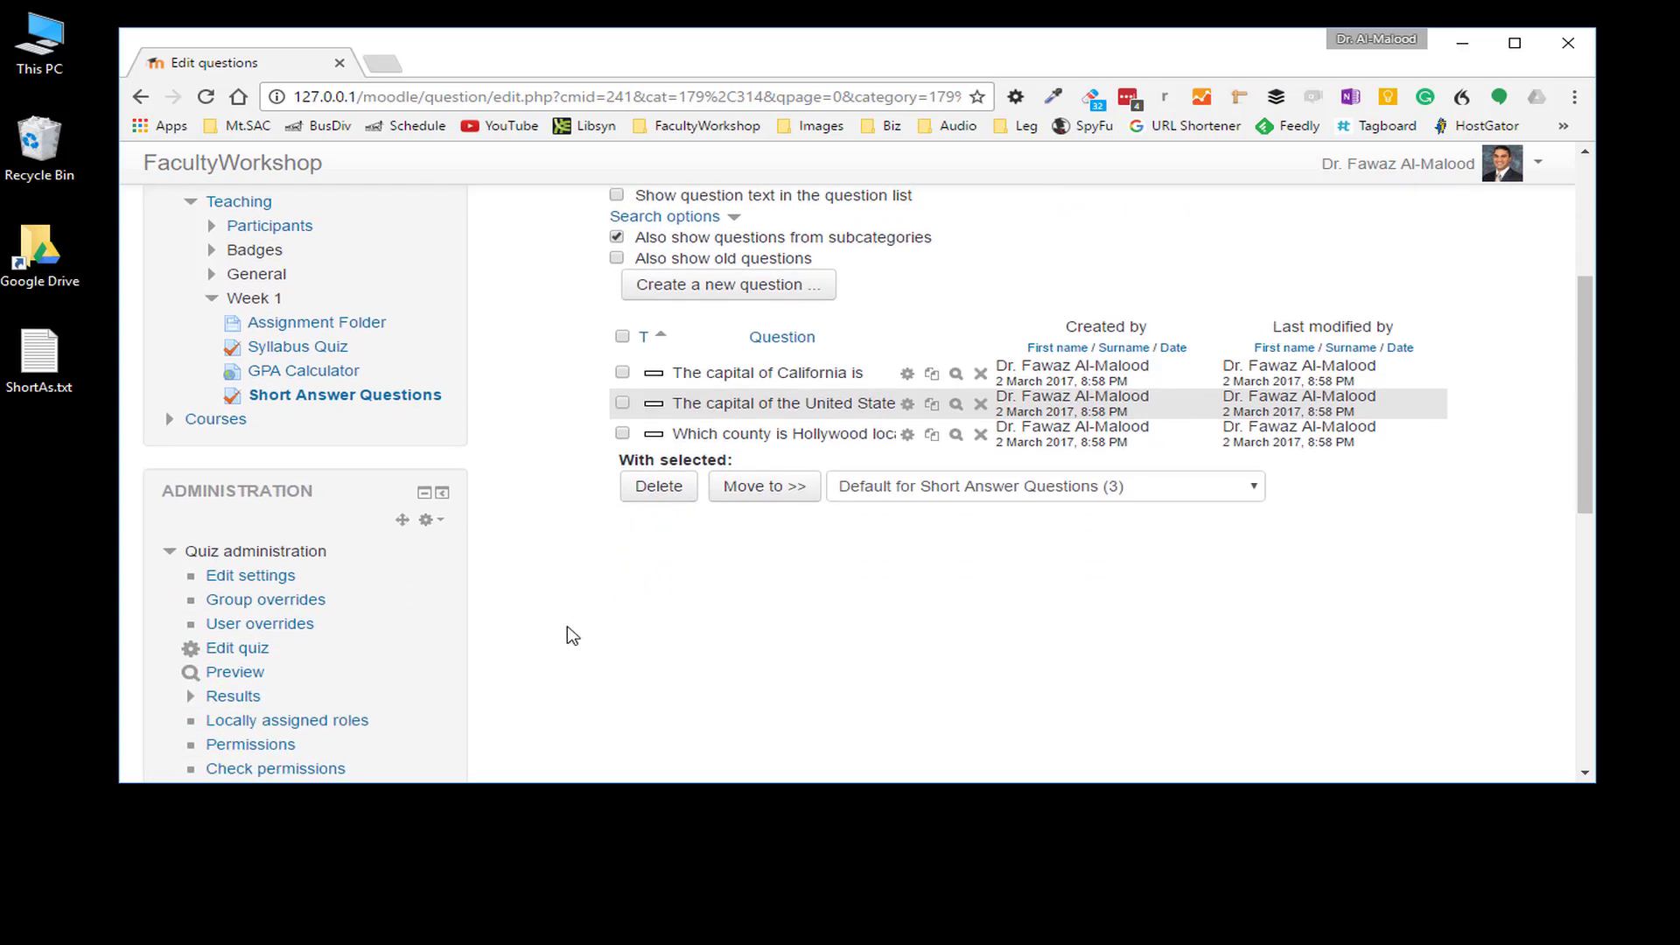
{"action": "scroll", "coordinate": [662, 597], "scroll_direction": "down", "scroll_amount": 1}
{"action": "scroll", "coordinate": [669, 596], "scroll_direction": "down", "scroll_amount": 1}
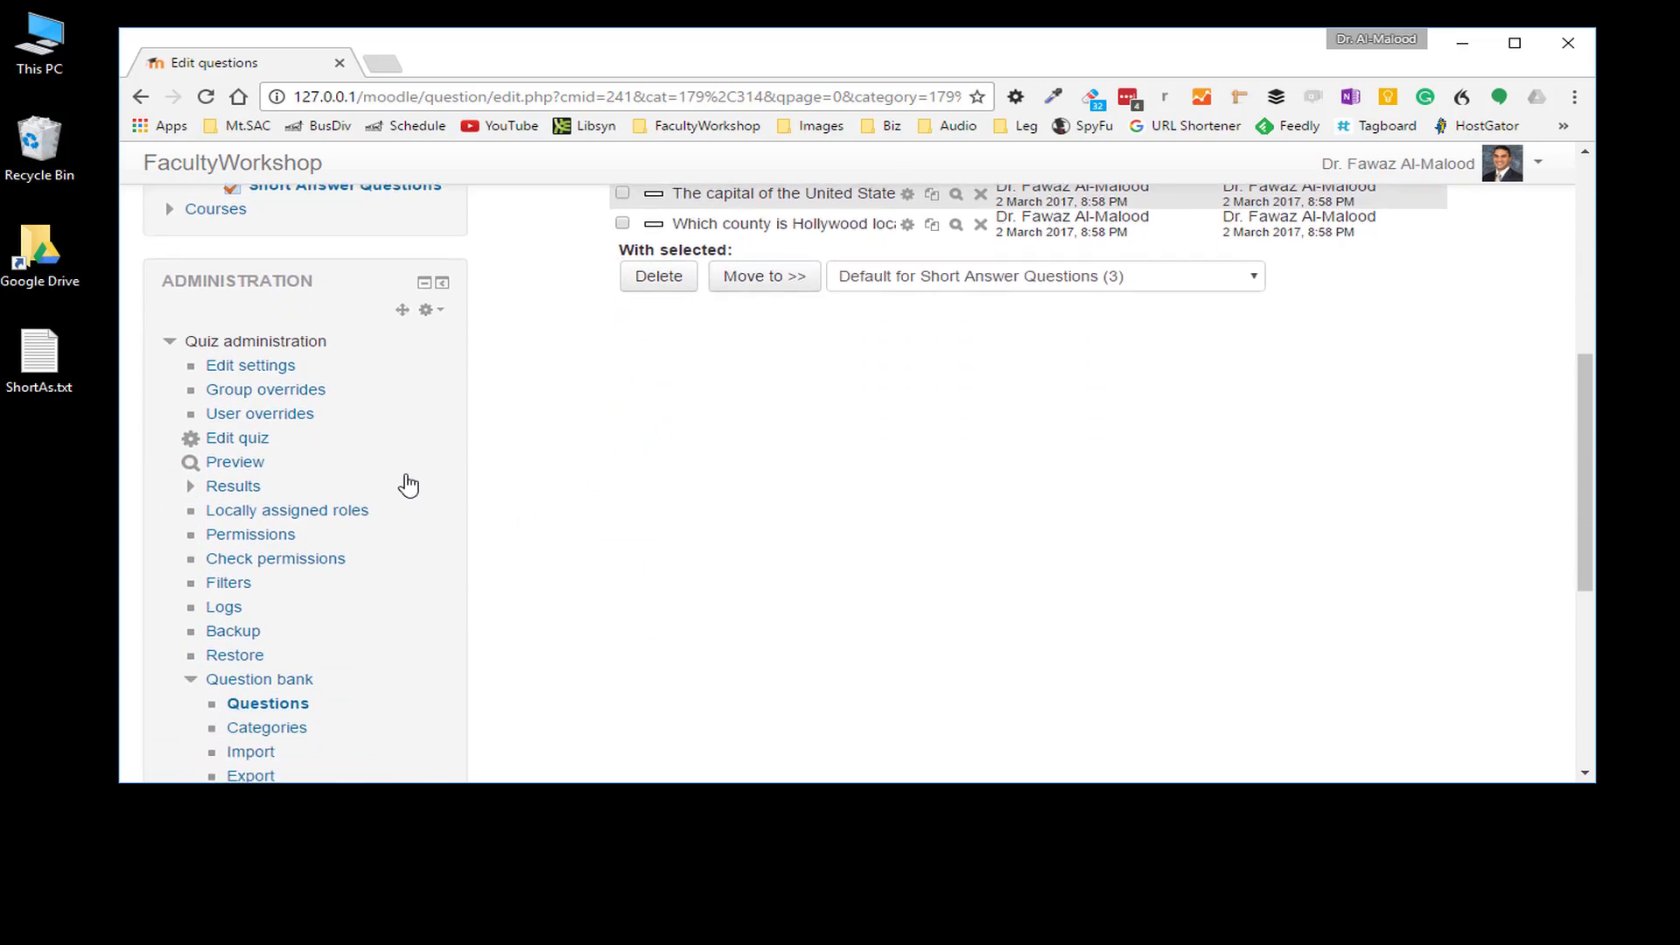
{"action": "left_click", "coordinate": [250, 447]}
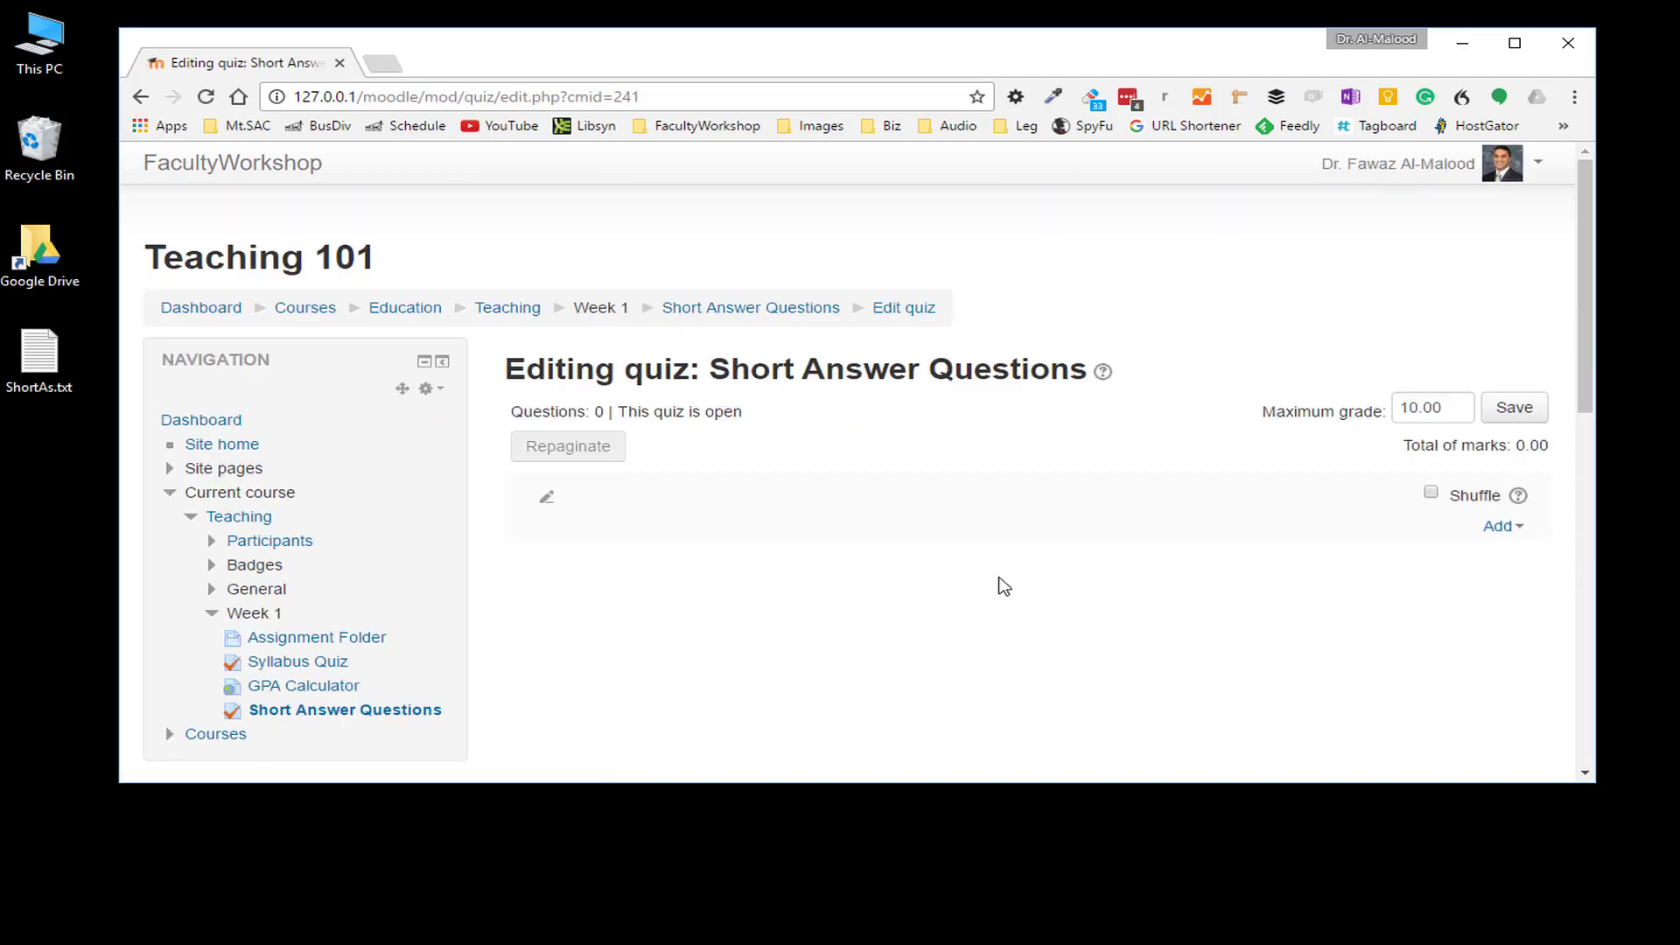
- Add all three questions from 'Default for Short Answer Questions (3)' to the quiz from the question bank
{"action": "scroll", "coordinate": [1124, 518], "scroll_direction": "down", "scroll_amount": 1}
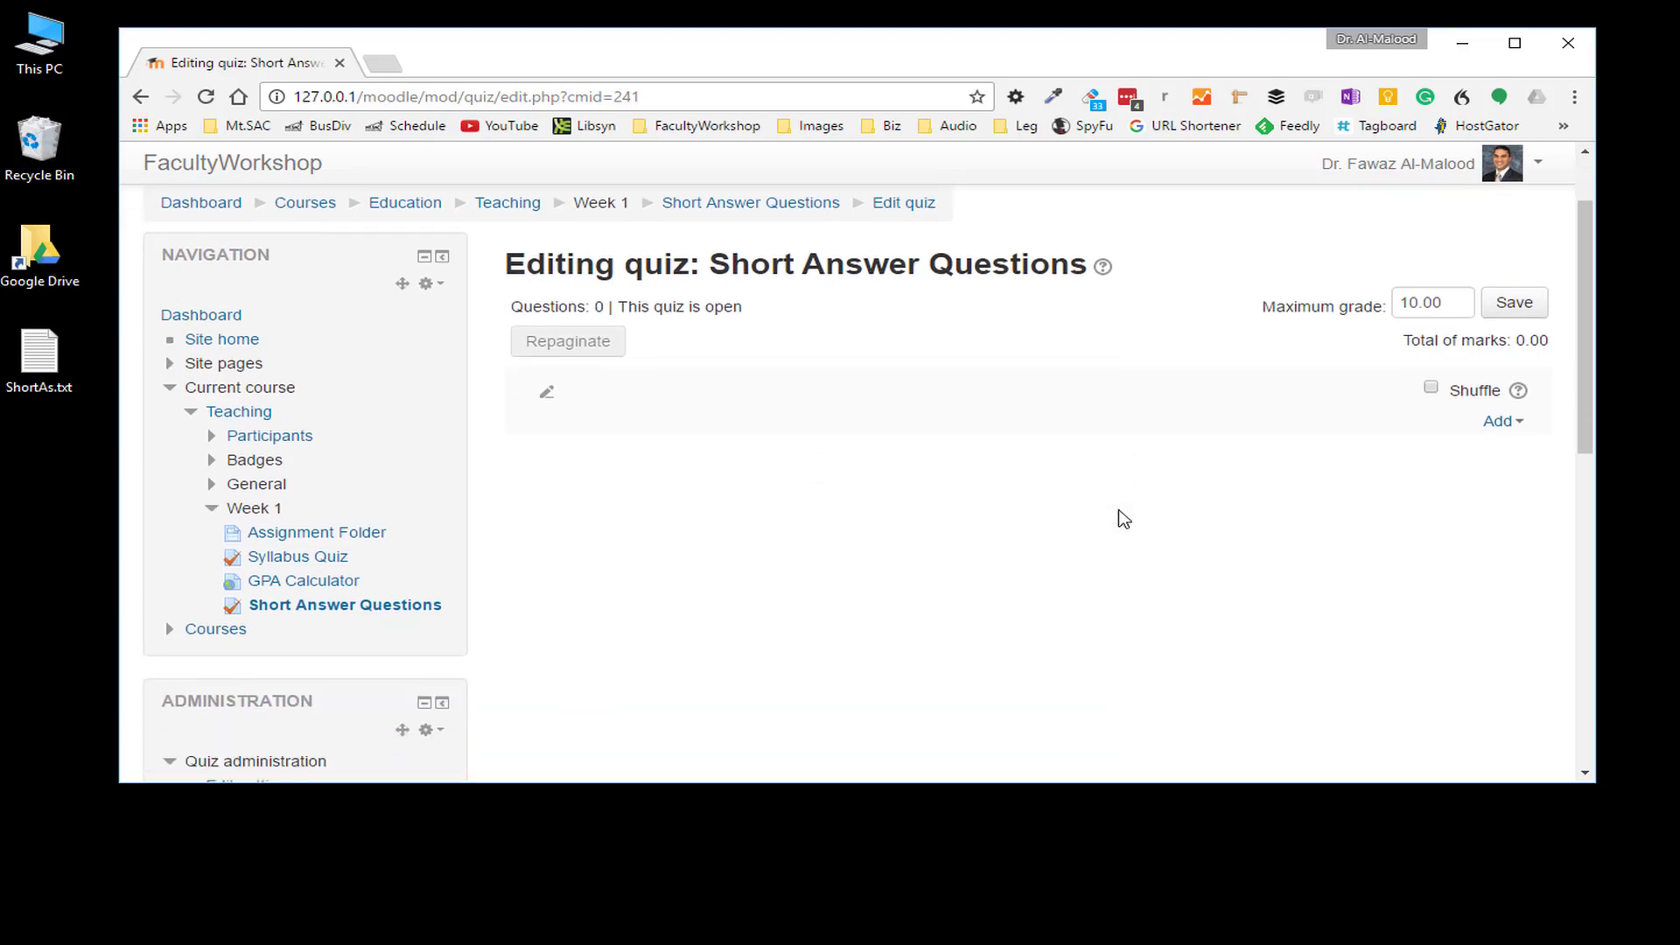
{"action": "left_click", "coordinate": [1498, 422]}
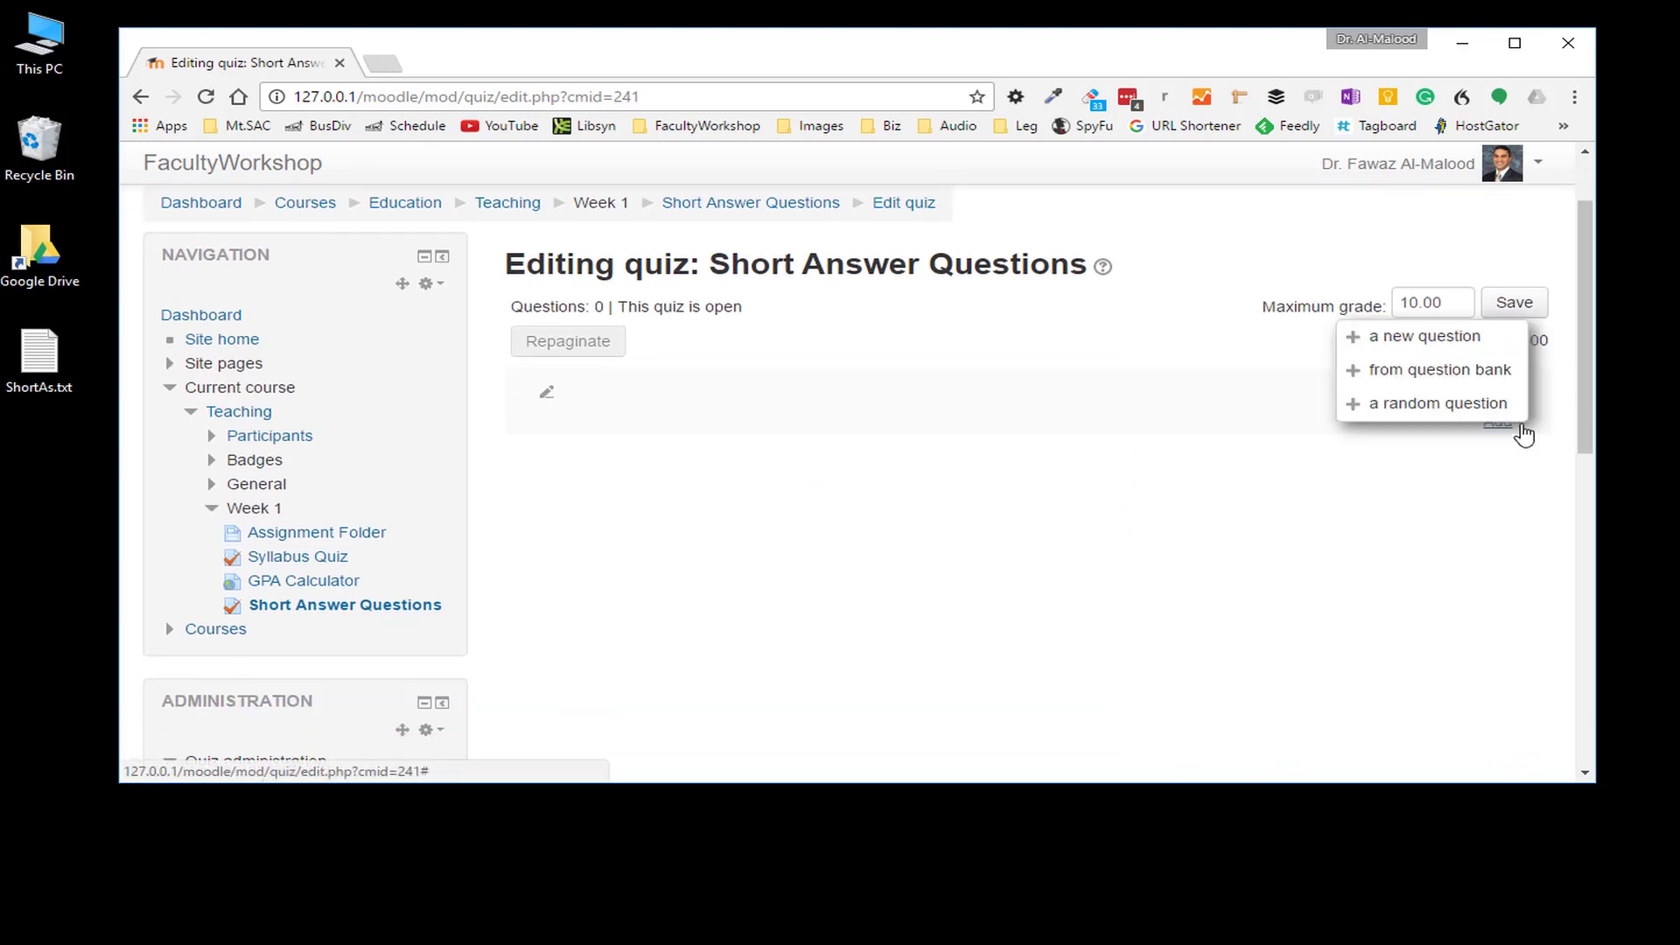
{"action": "left_click", "coordinate": [1442, 376]}
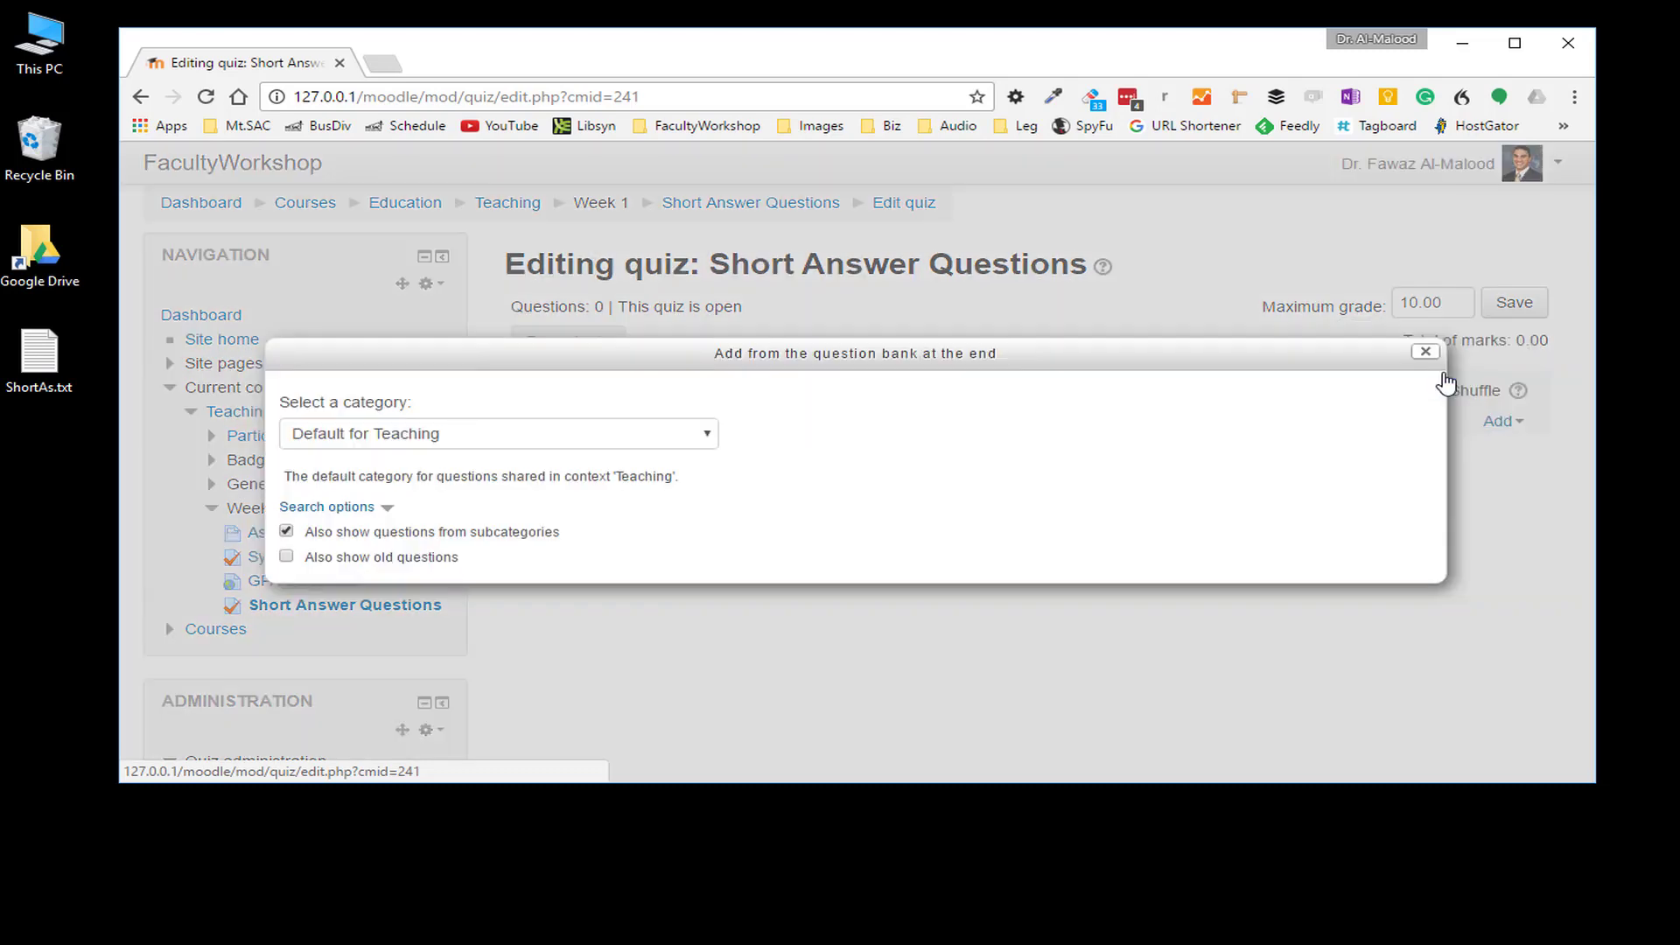
{"action": "left_click", "coordinate": [522, 443]}
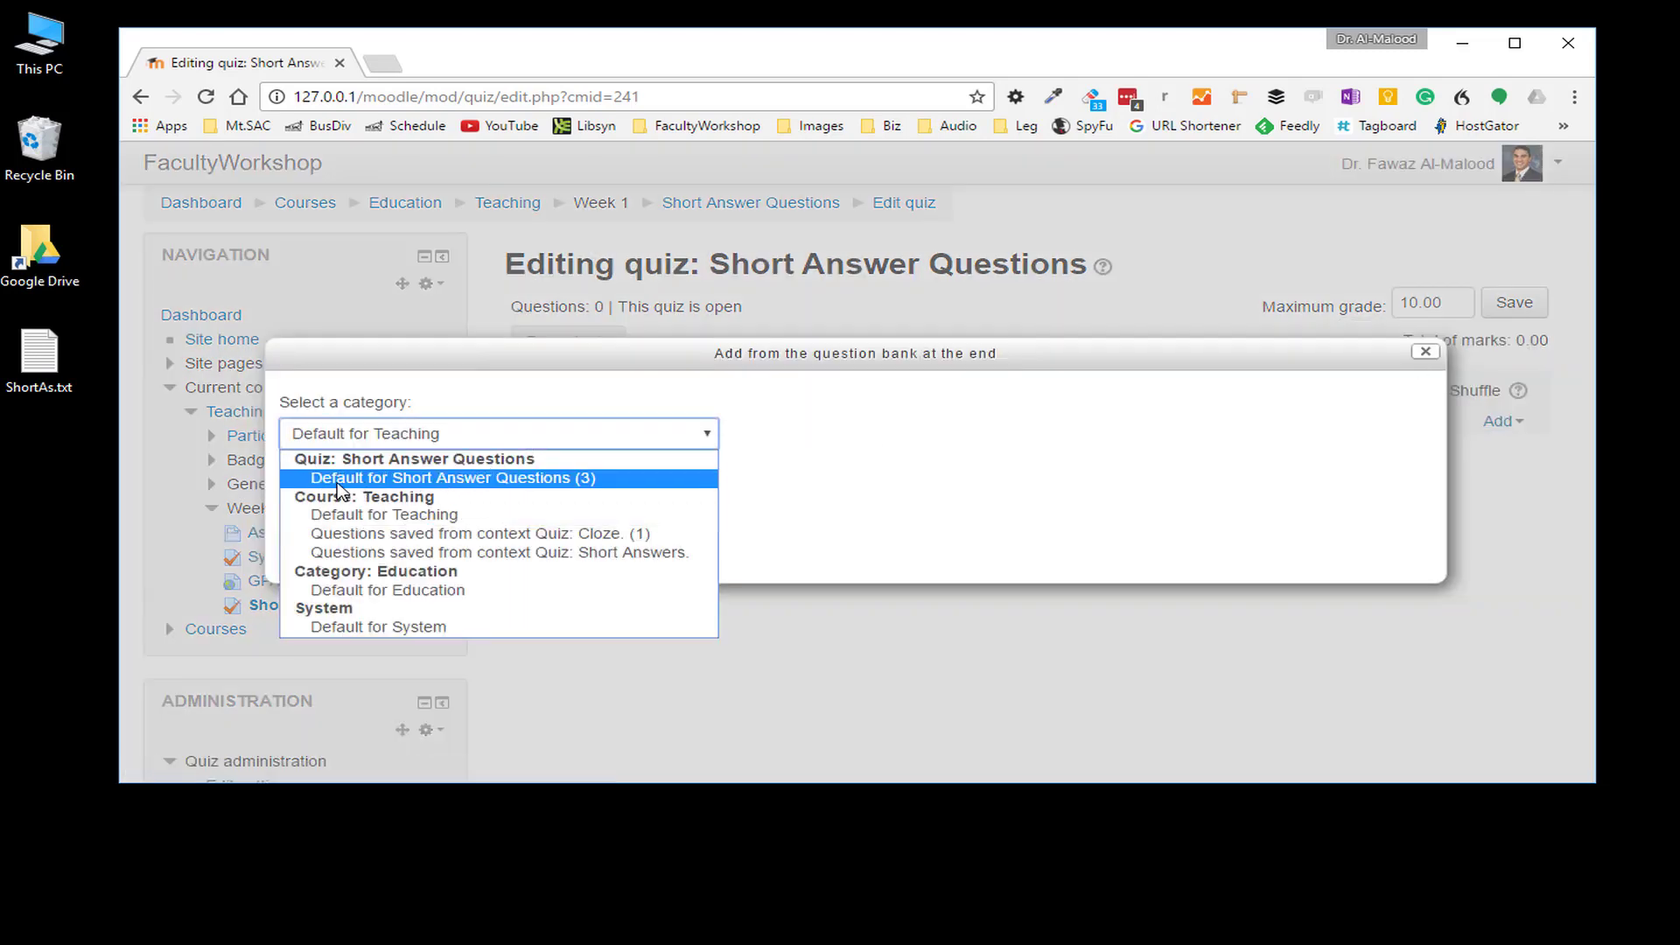
{"action": "left_click", "coordinate": [591, 480]}
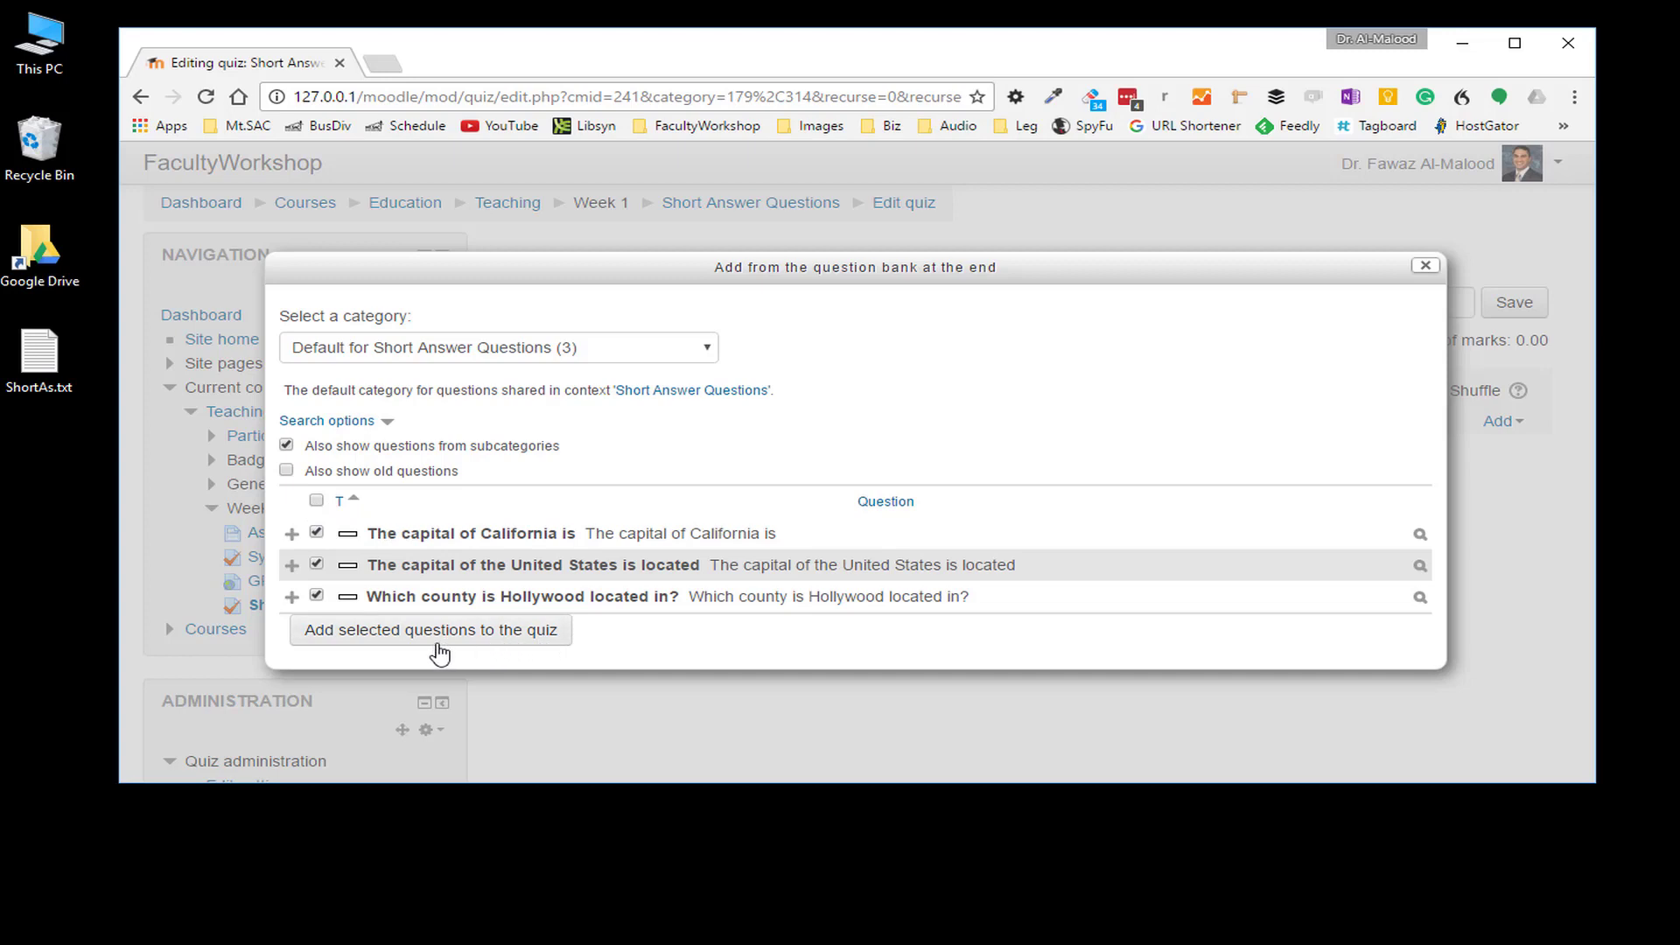
{"action": "left_click", "coordinate": [402, 643]}
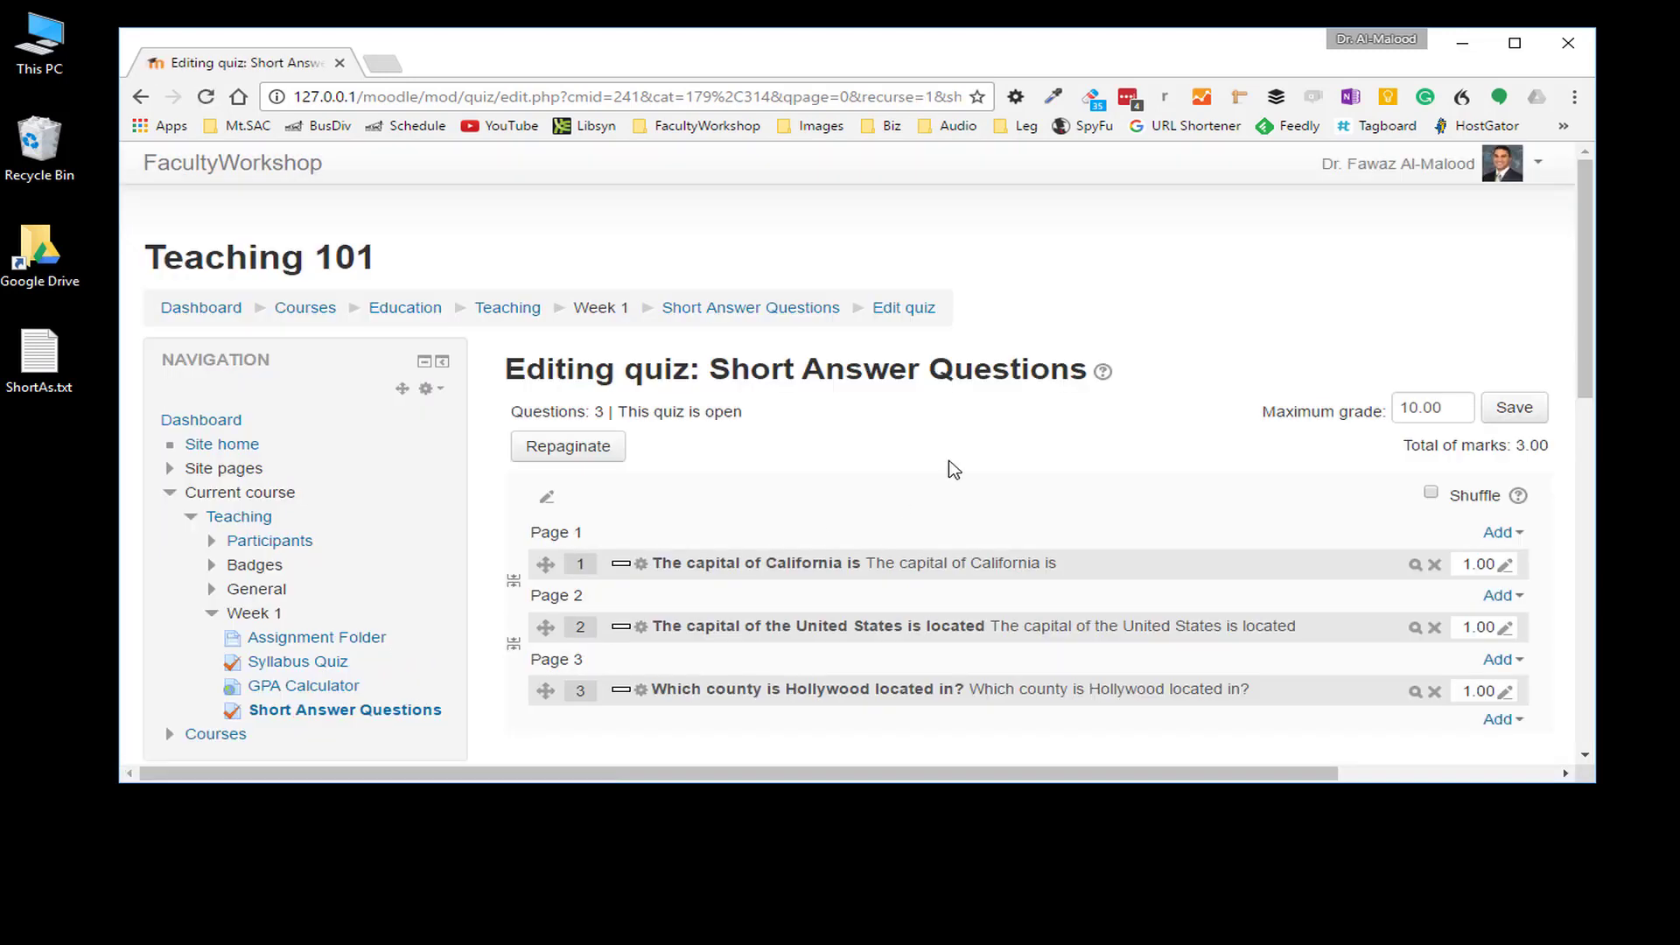
- Return to the Teaching course and open the Short Answer Questions quiz under Week 1
{"action": "scroll", "coordinate": [953, 470], "scroll_direction": "down", "scroll_amount": 1}
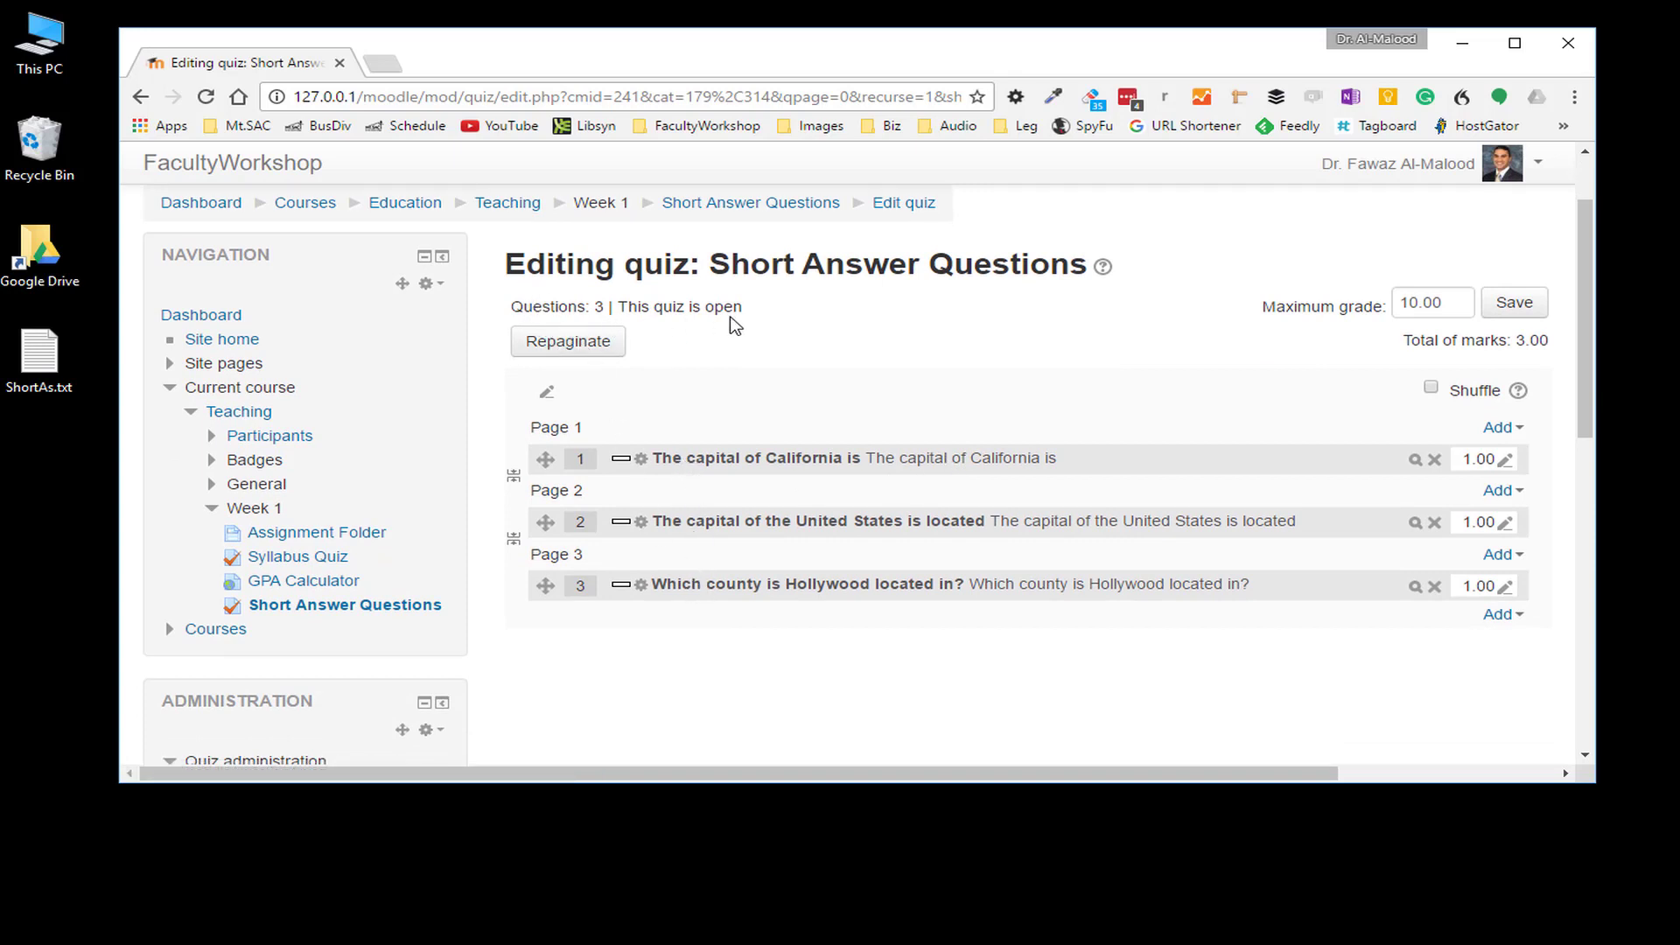
{"action": "scroll", "coordinate": [1115, 573], "scroll_direction": "down", "scroll_amount": 3}
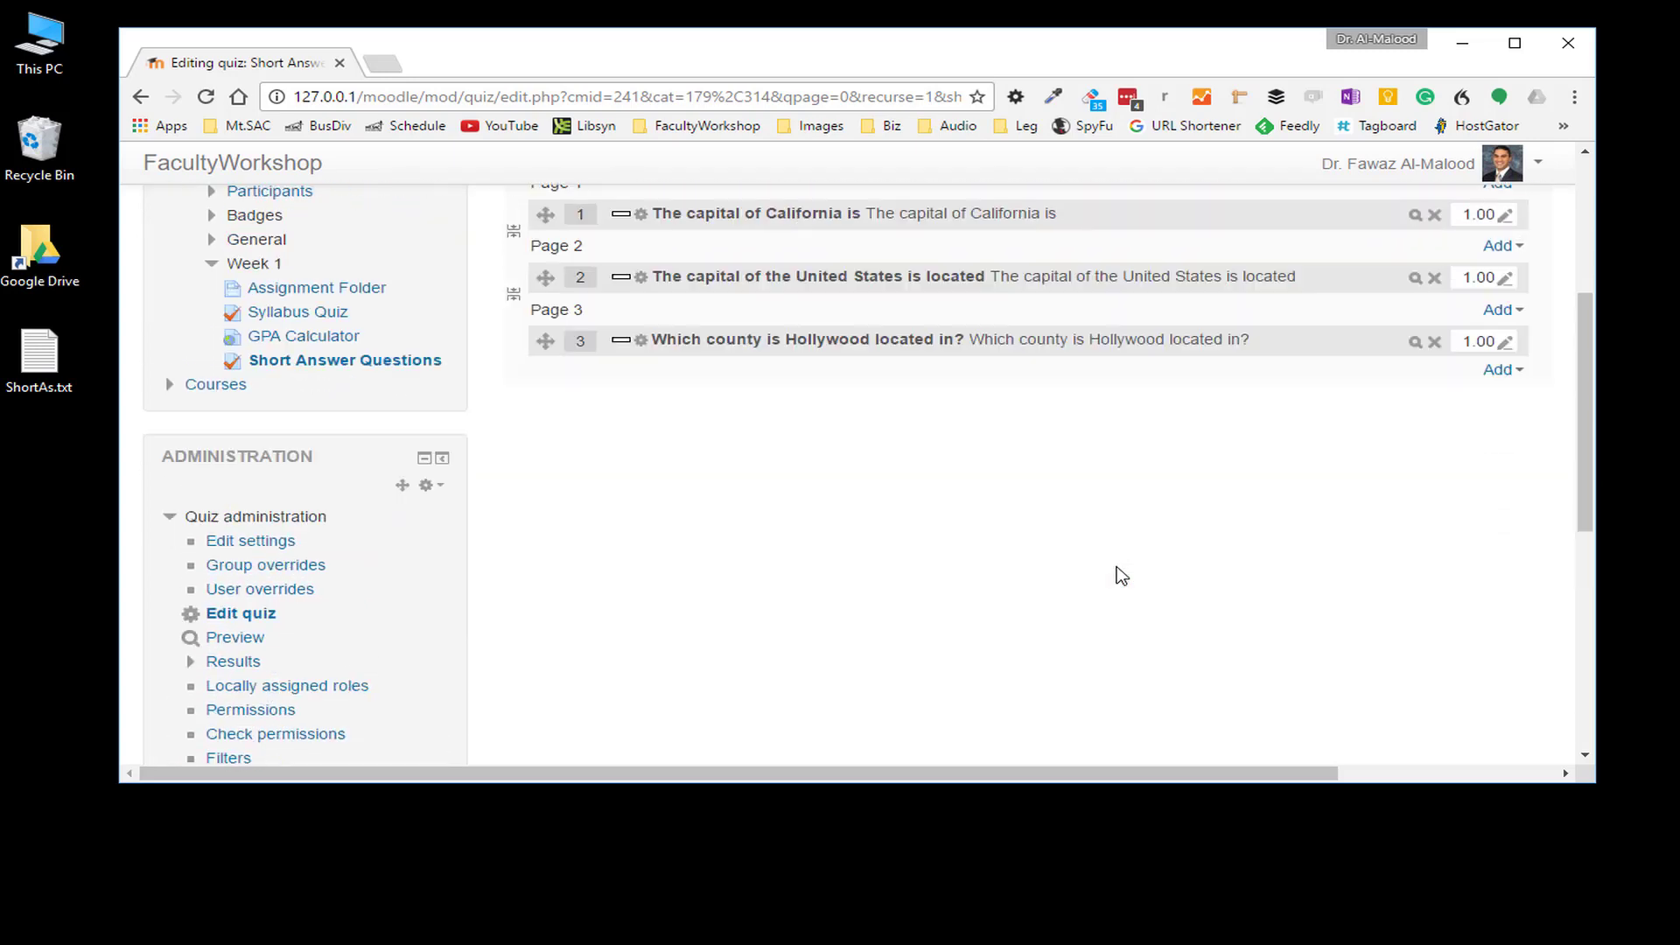
{"action": "scroll", "coordinate": [1121, 575], "scroll_direction": "up", "scroll_amount": 5}
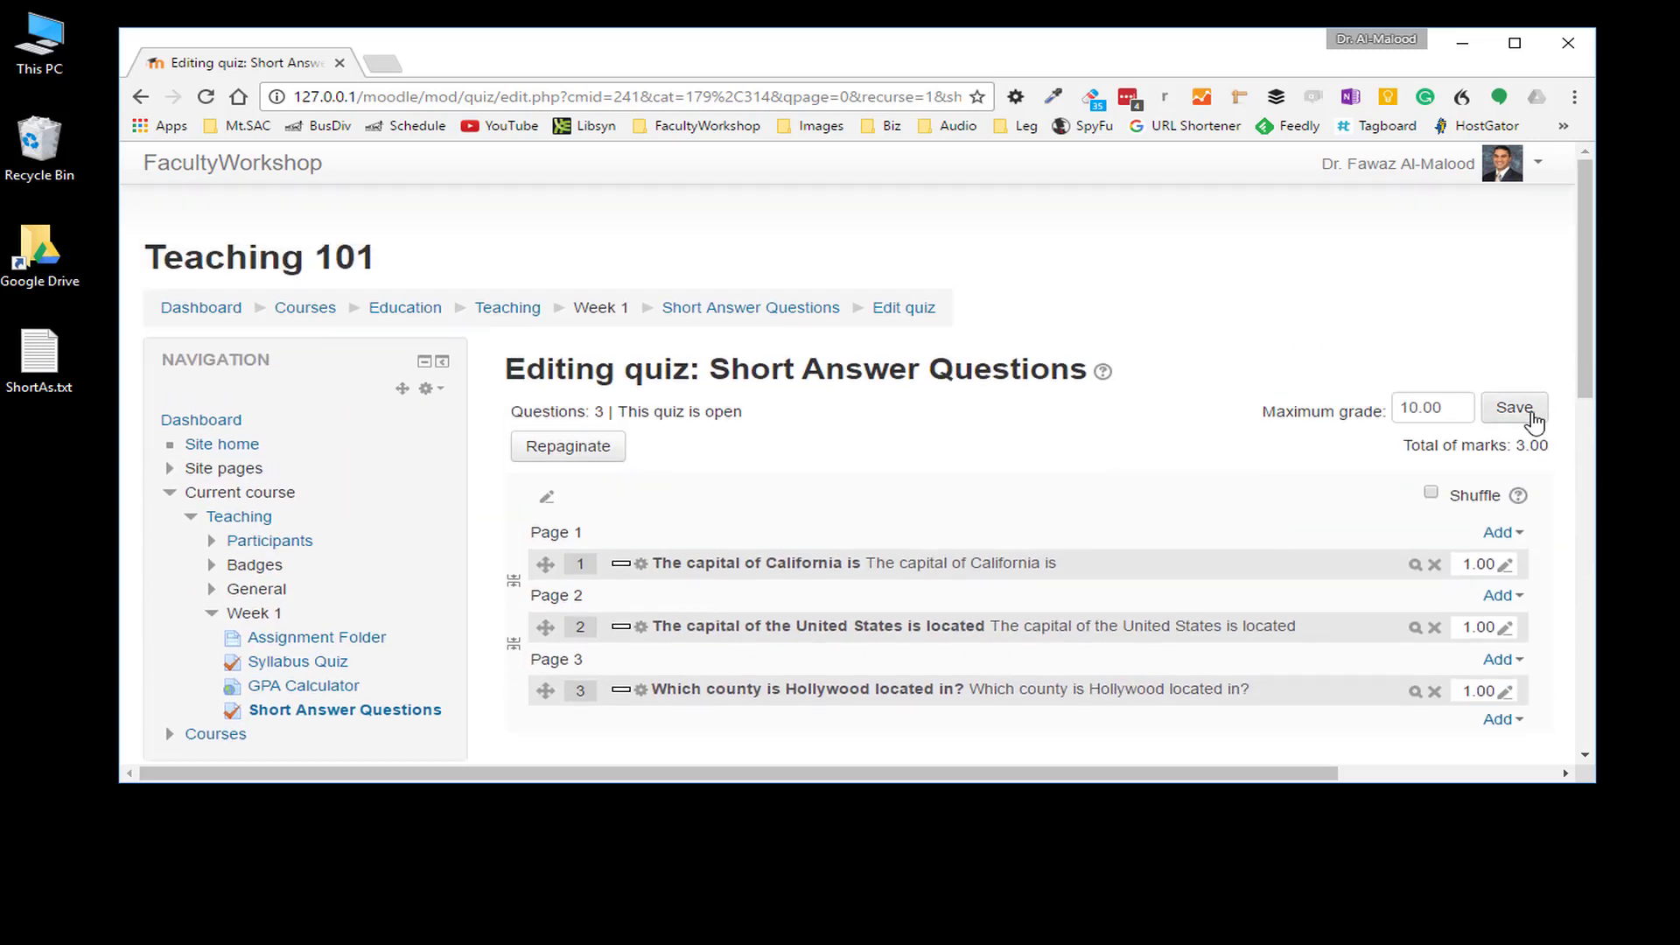
{"action": "left_click", "coordinate": [510, 308]}
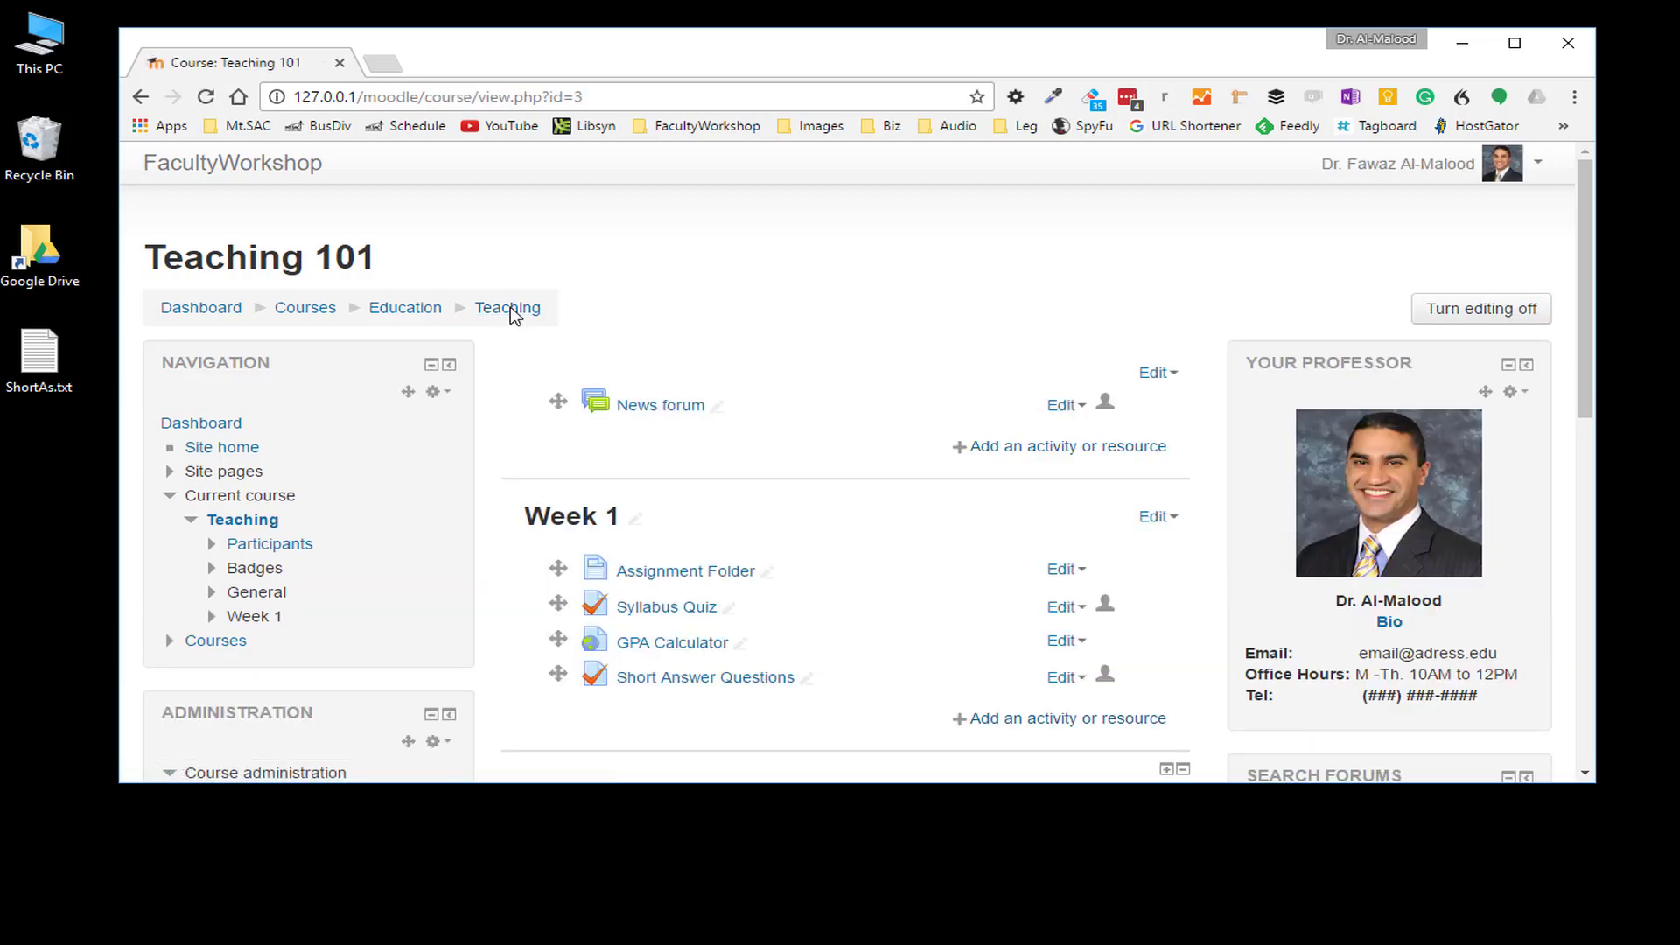
{"action": "scroll", "coordinate": [739, 274], "scroll_direction": "down", "scroll_amount": 3}
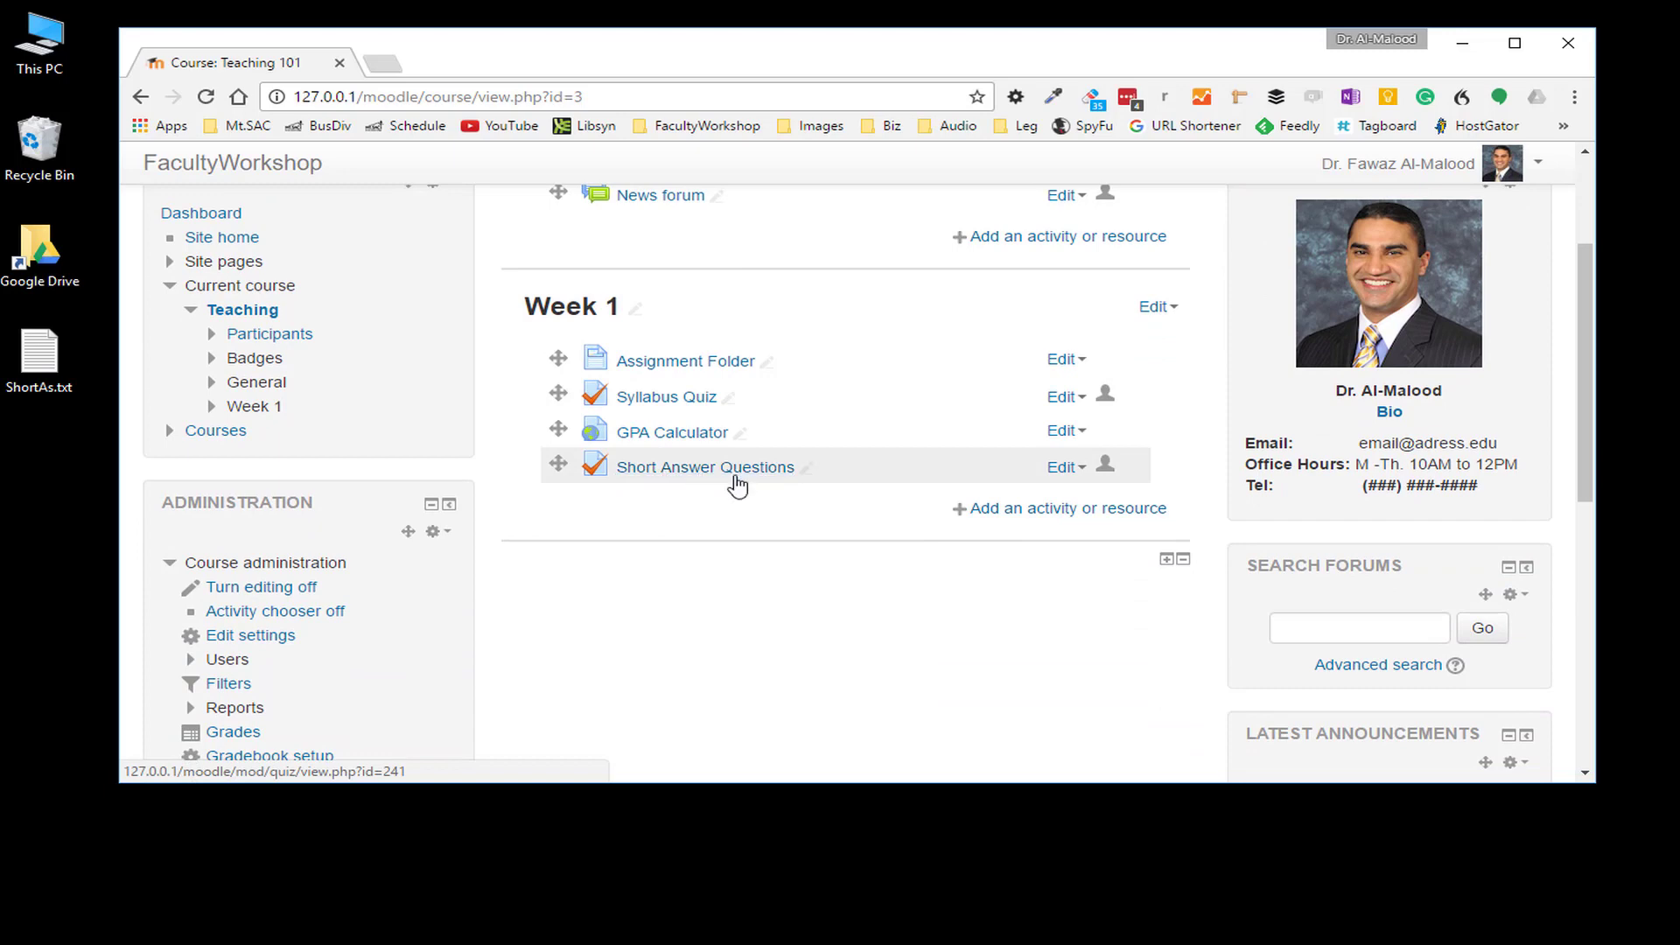
{"action": "left_click", "coordinate": [732, 472]}
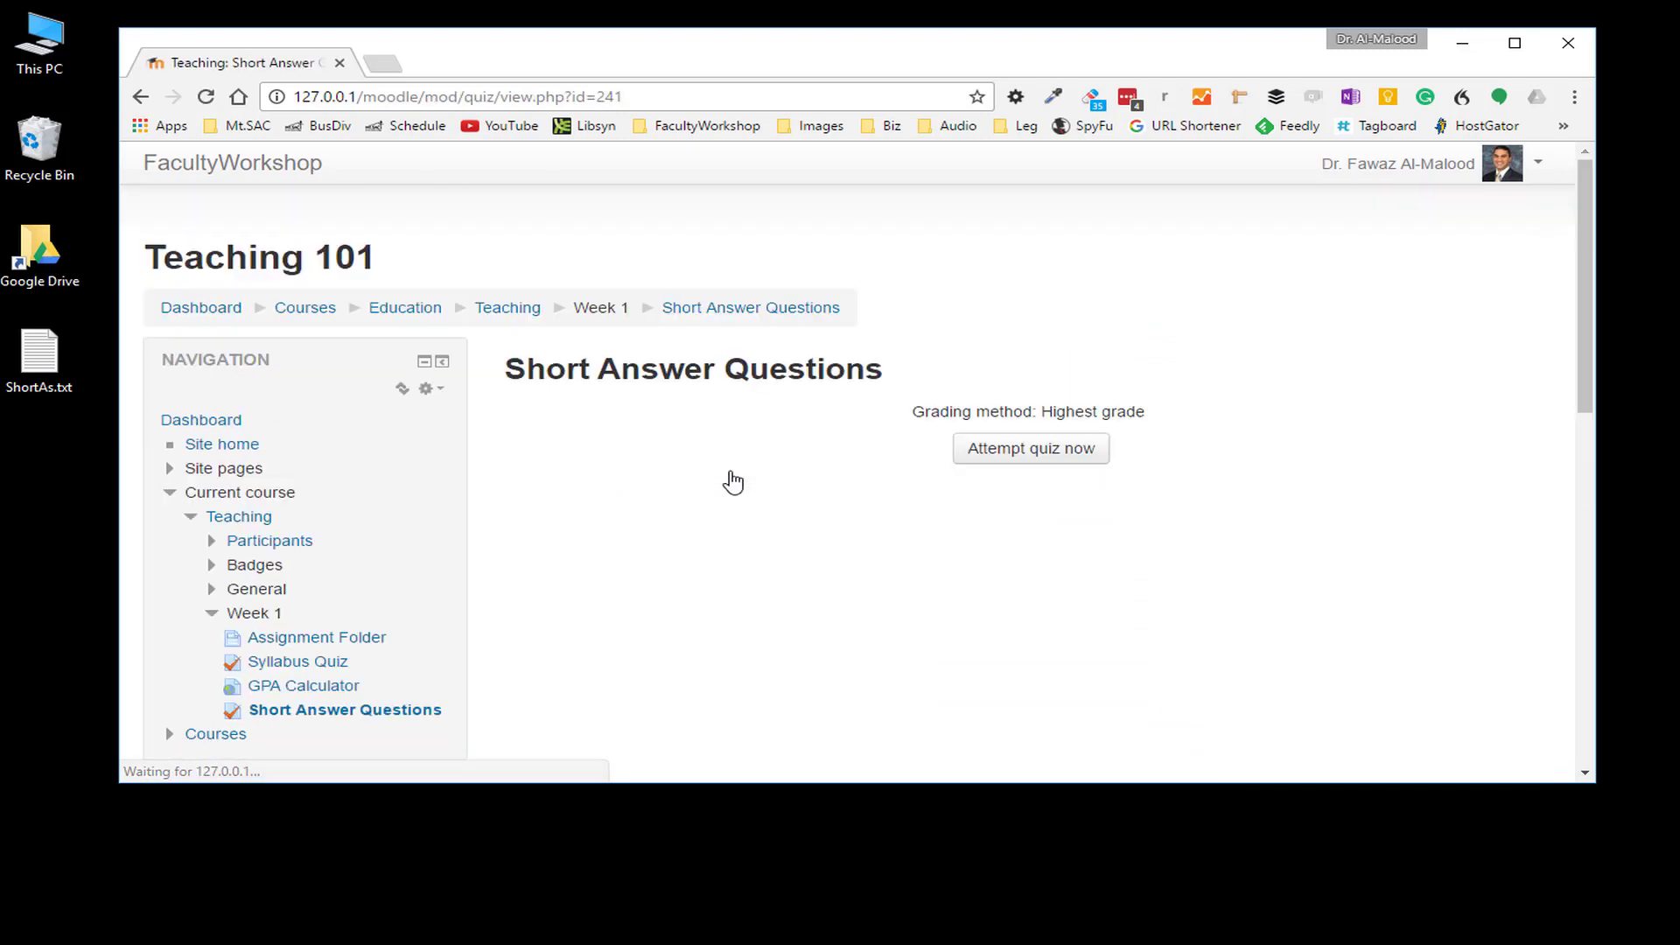
- Start a preview attempt and enter an answer for question 1
{"action": "left_click", "coordinate": [1033, 456]}
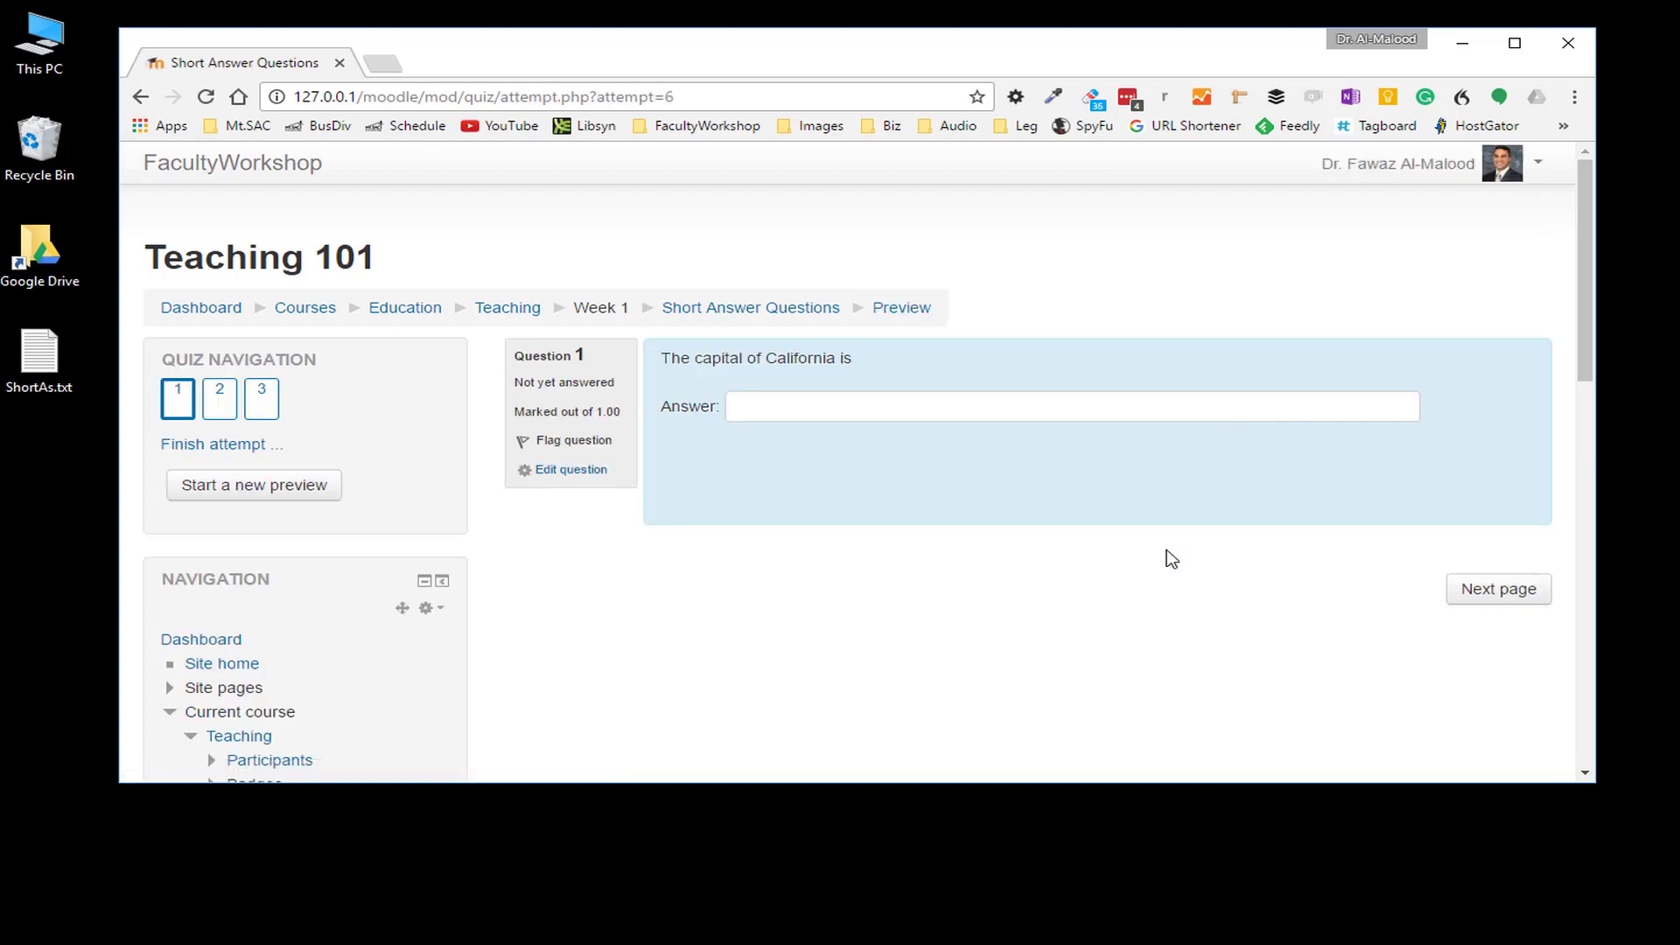
{"action": "left_click", "coordinate": [778, 406]}
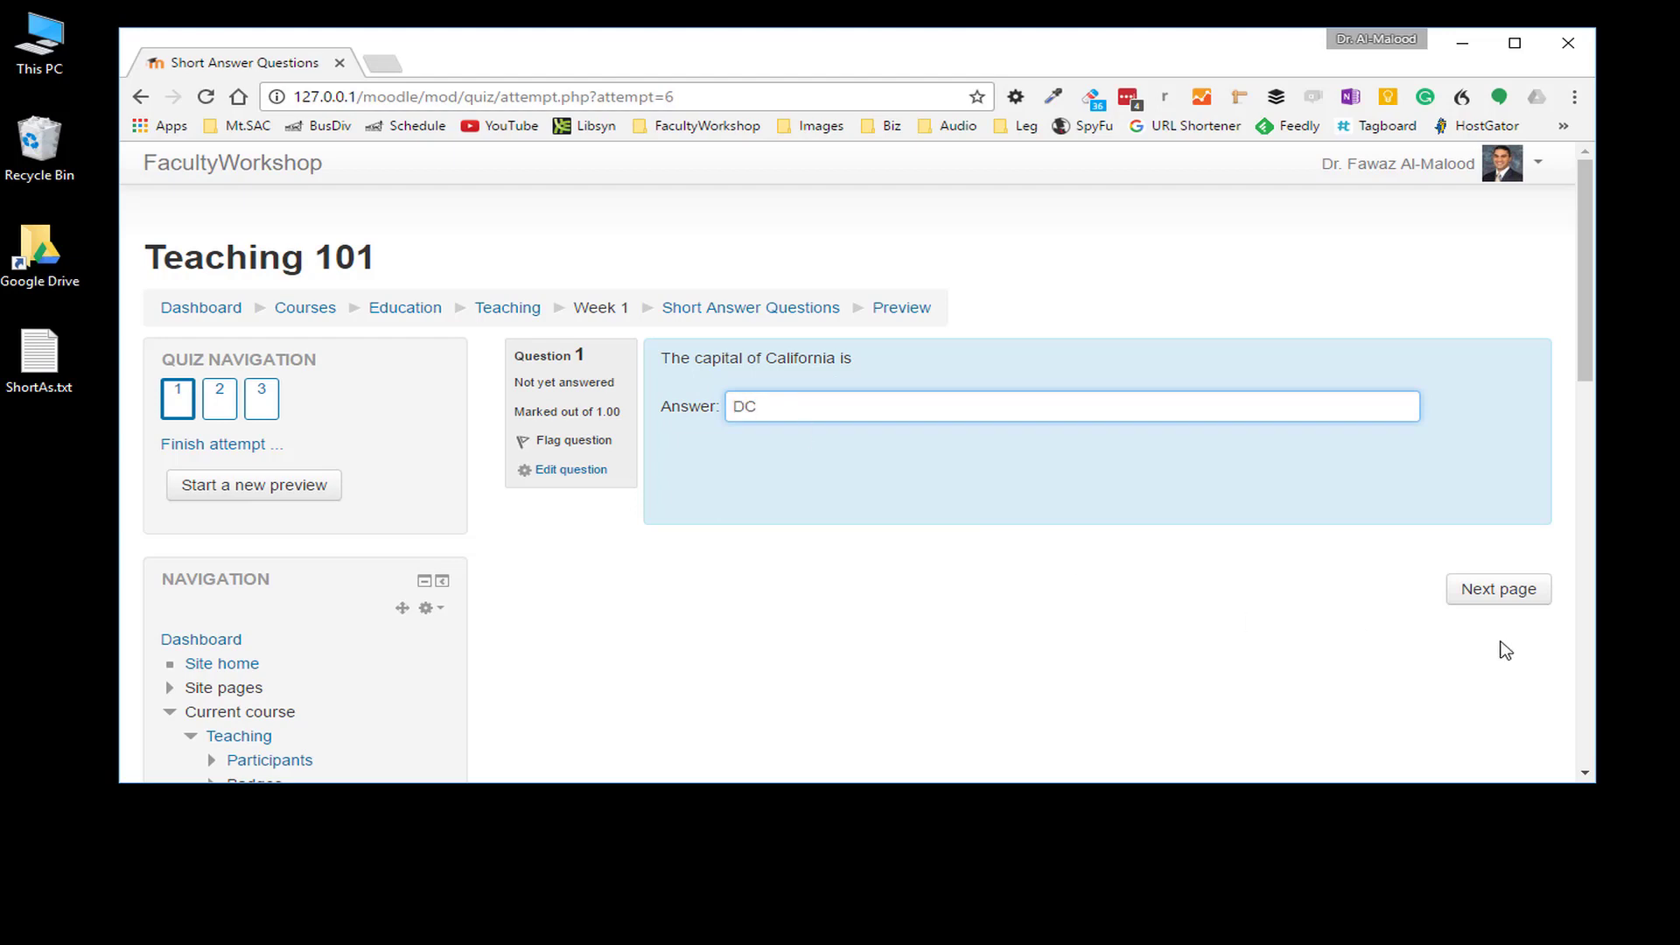
{"action": "left_click", "coordinate": [1507, 586]}
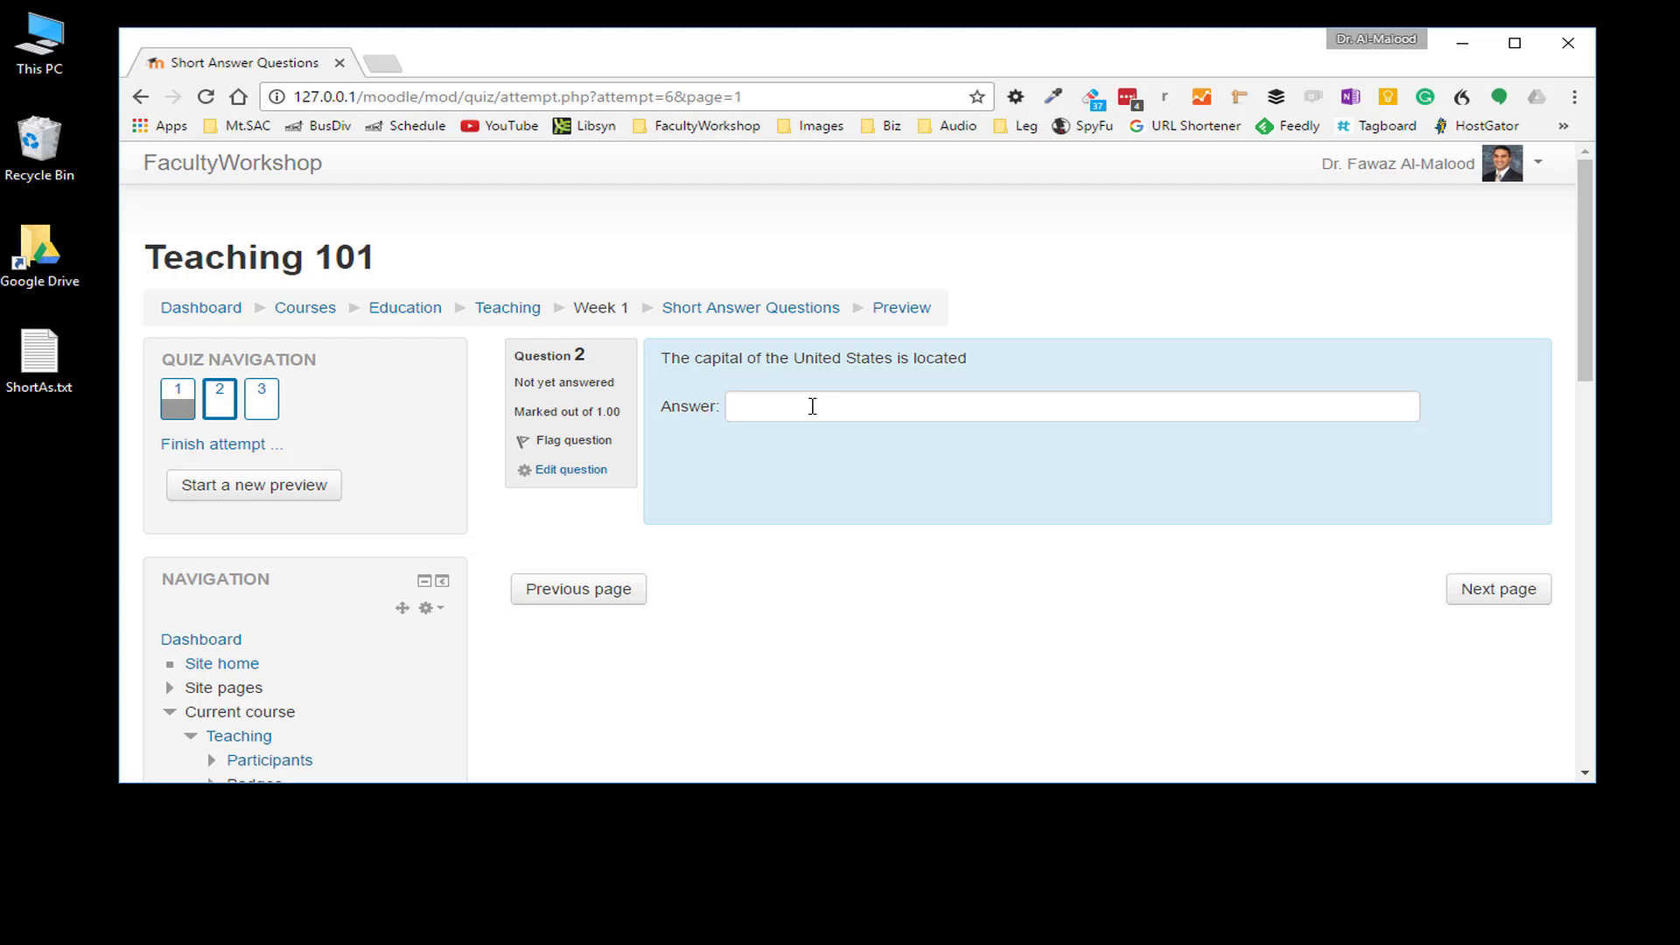
- Go back and correct question 1's answer from DC to Sacramento
{"action": "left_click", "coordinate": [589, 595]}
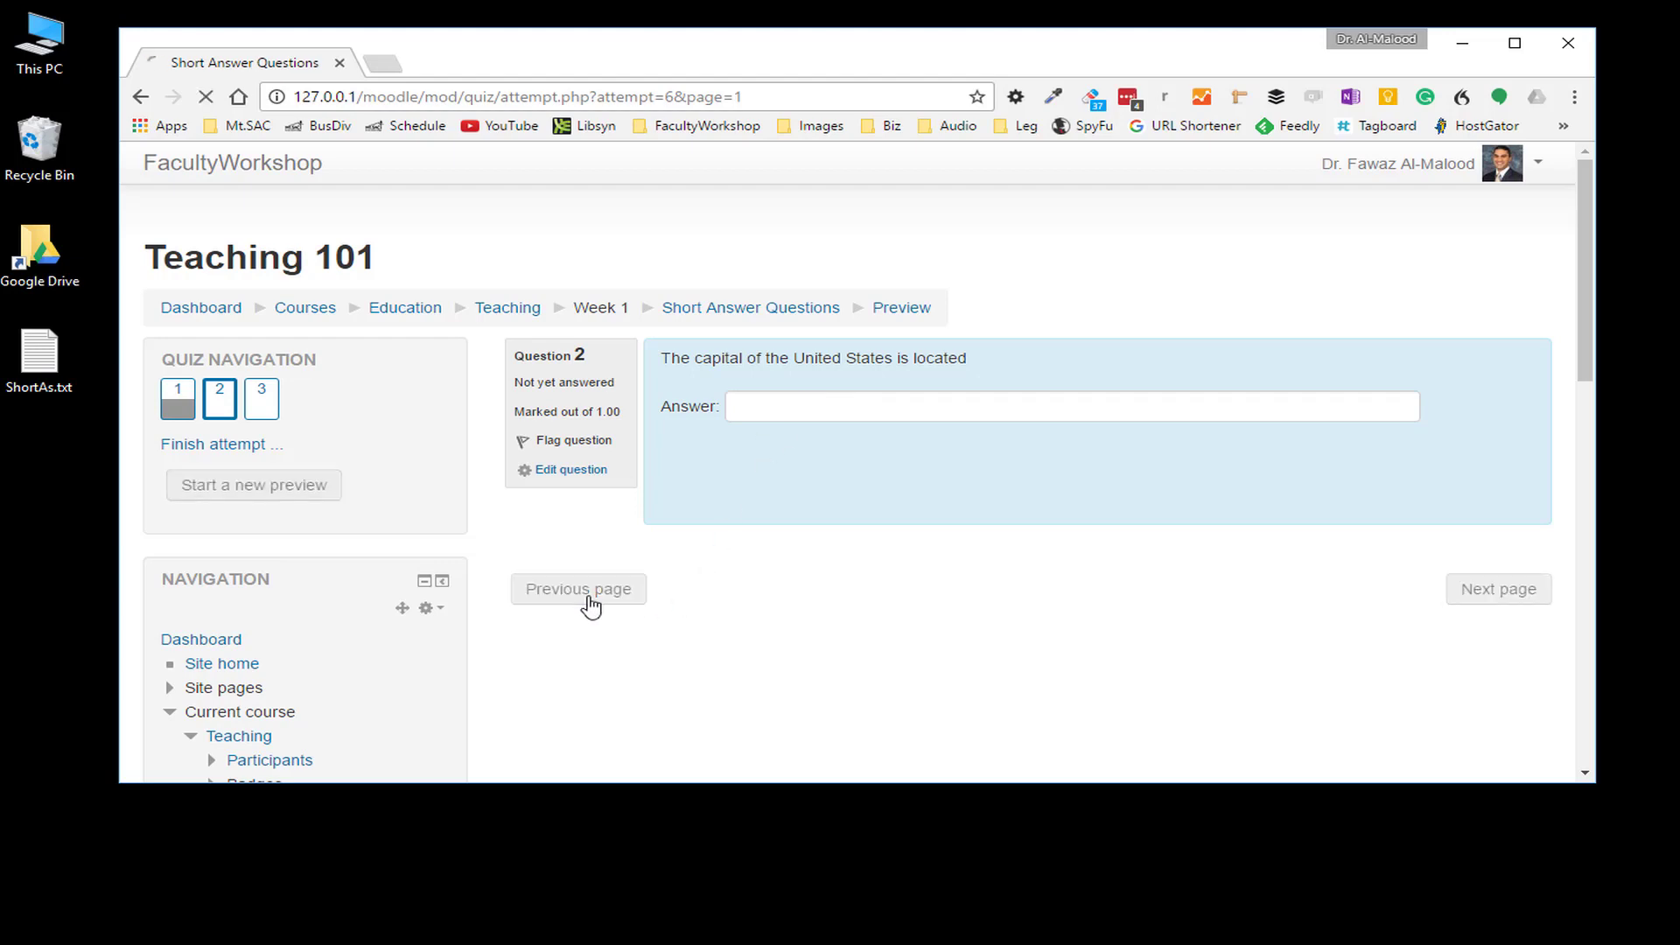
{"action": "left_click_drag", "start_coordinate": [906, 418], "coordinate": [675, 406]}
{"action": "key", "text": "BackSpace"}
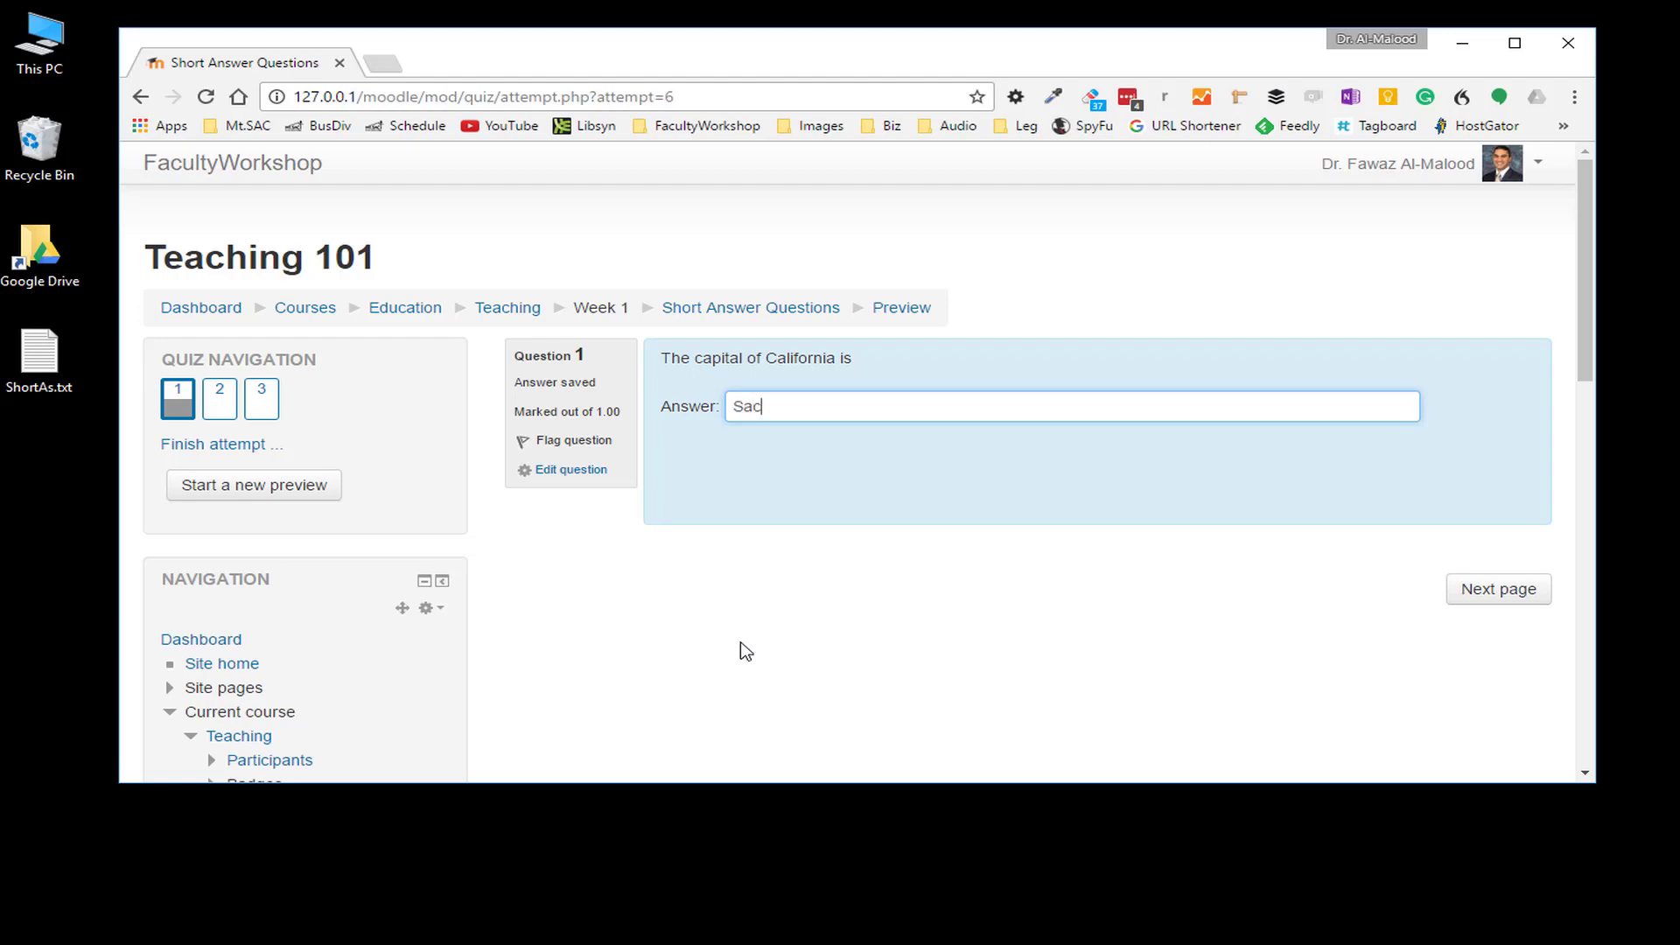
{"action": "type", "text": "mento"}
- Answer DC and Los Angeles for questions 2 and 3, then finish the attempt
{"action": "left_click", "coordinate": [1499, 588]}
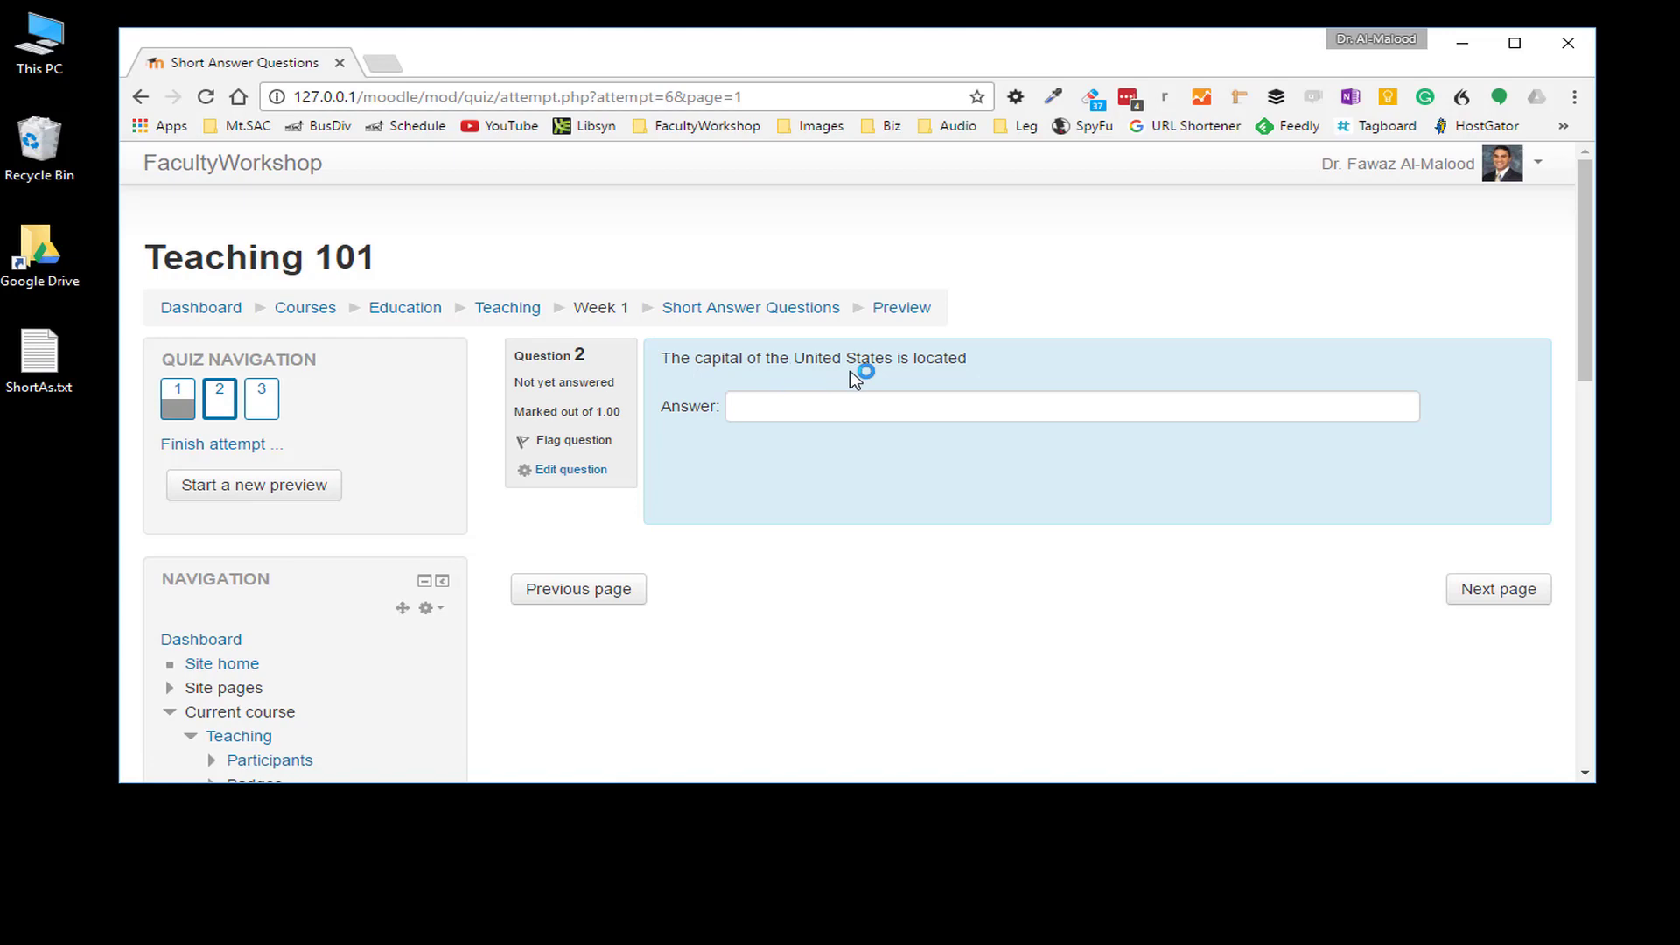
{"action": "left_click", "coordinate": [806, 411]}
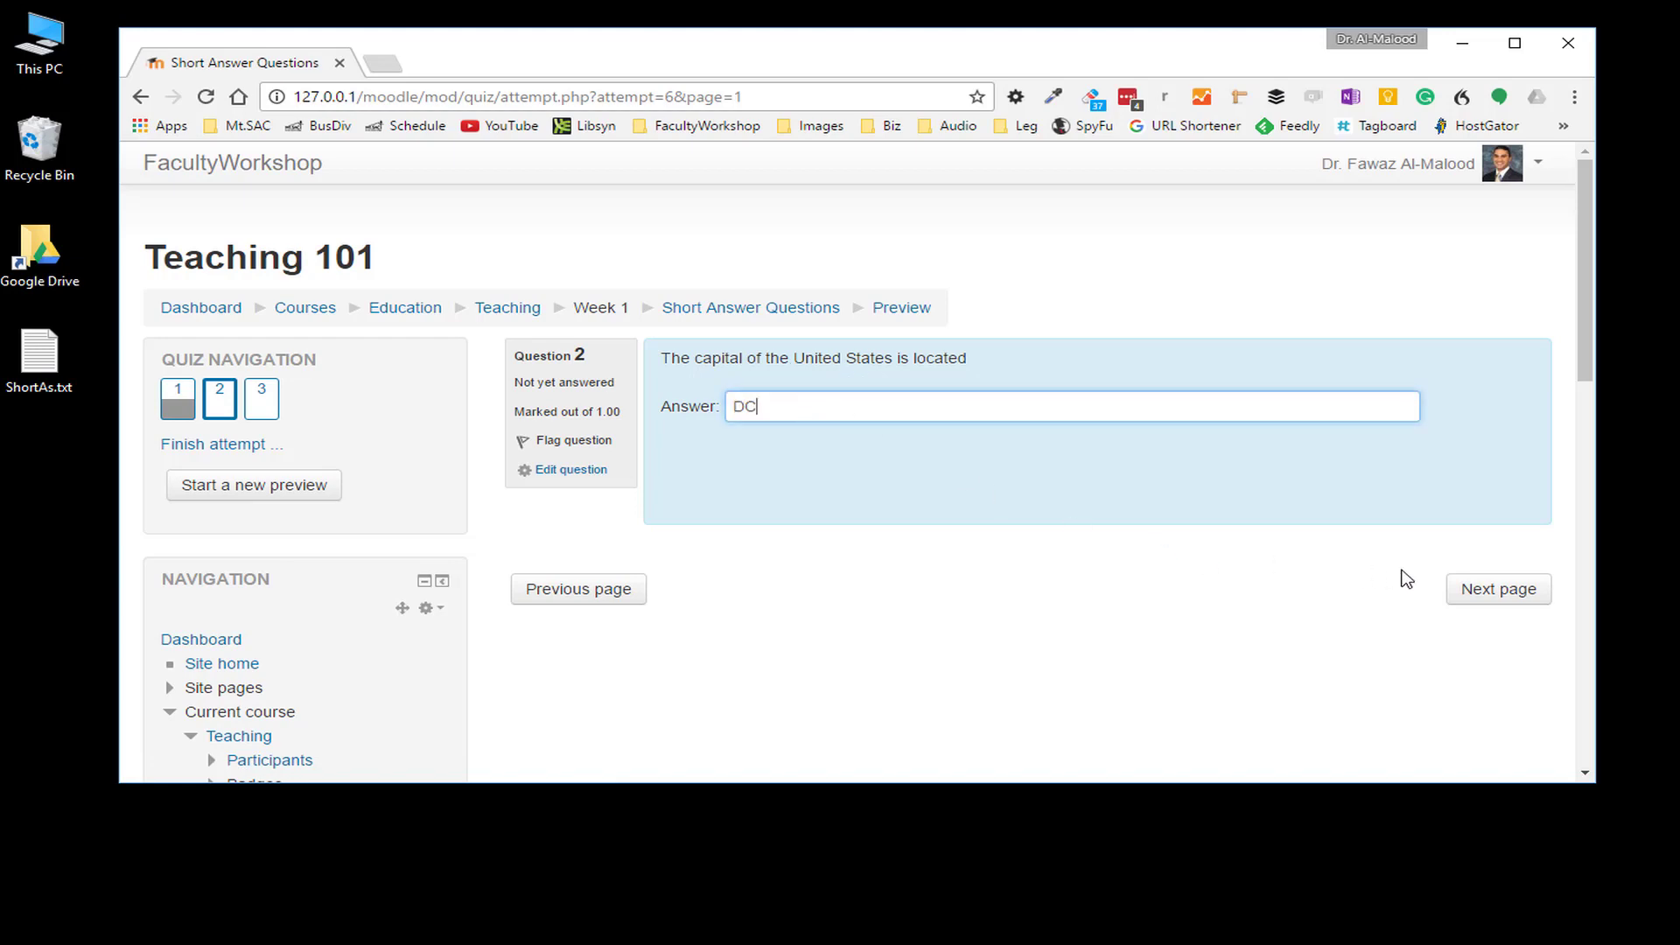
{"action": "left_click", "coordinate": [1501, 591]}
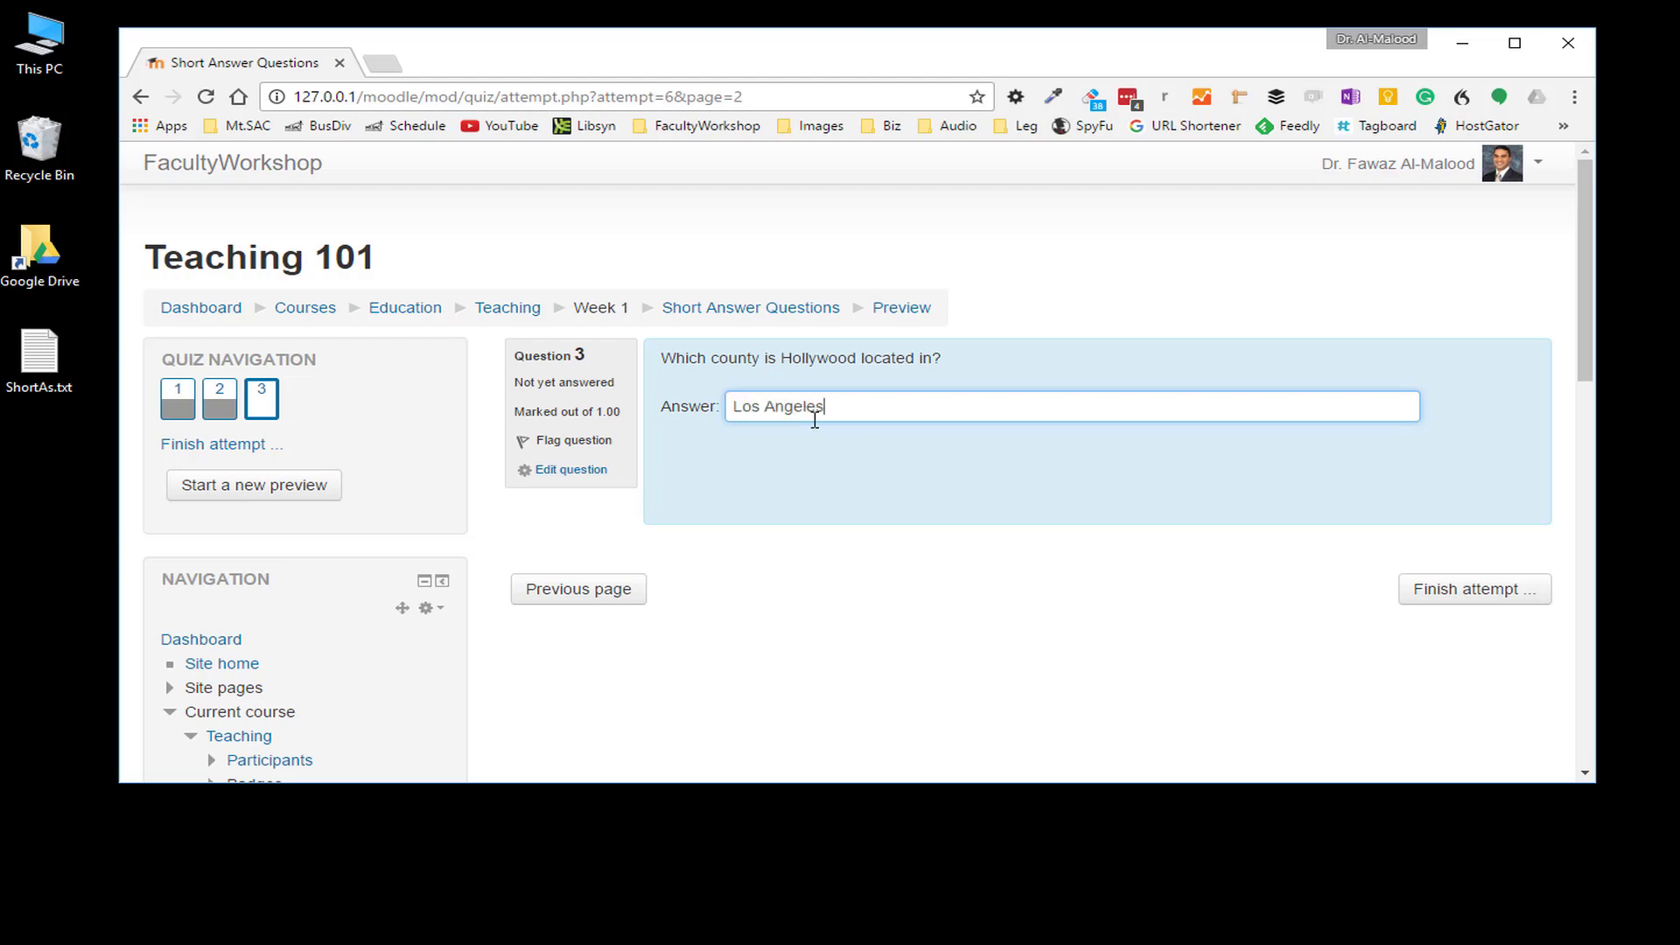
{"action": "left_click", "coordinate": [1501, 599]}
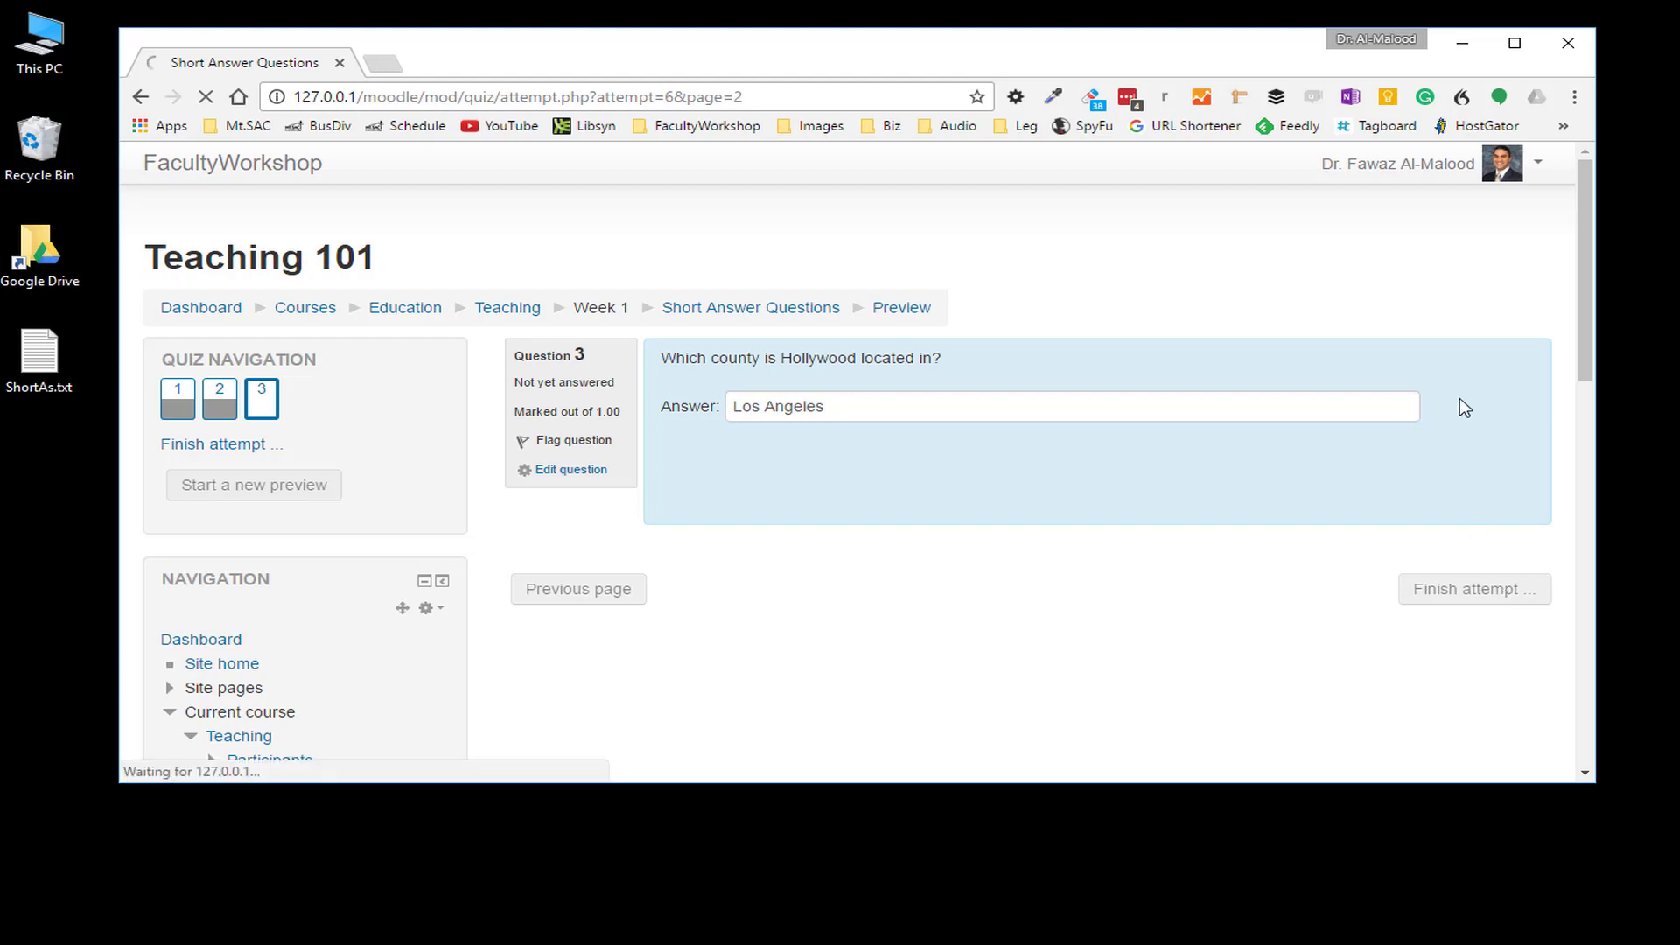
{"action": "scroll", "coordinate": [1312, 375], "scroll_direction": "down", "scroll_amount": 1}
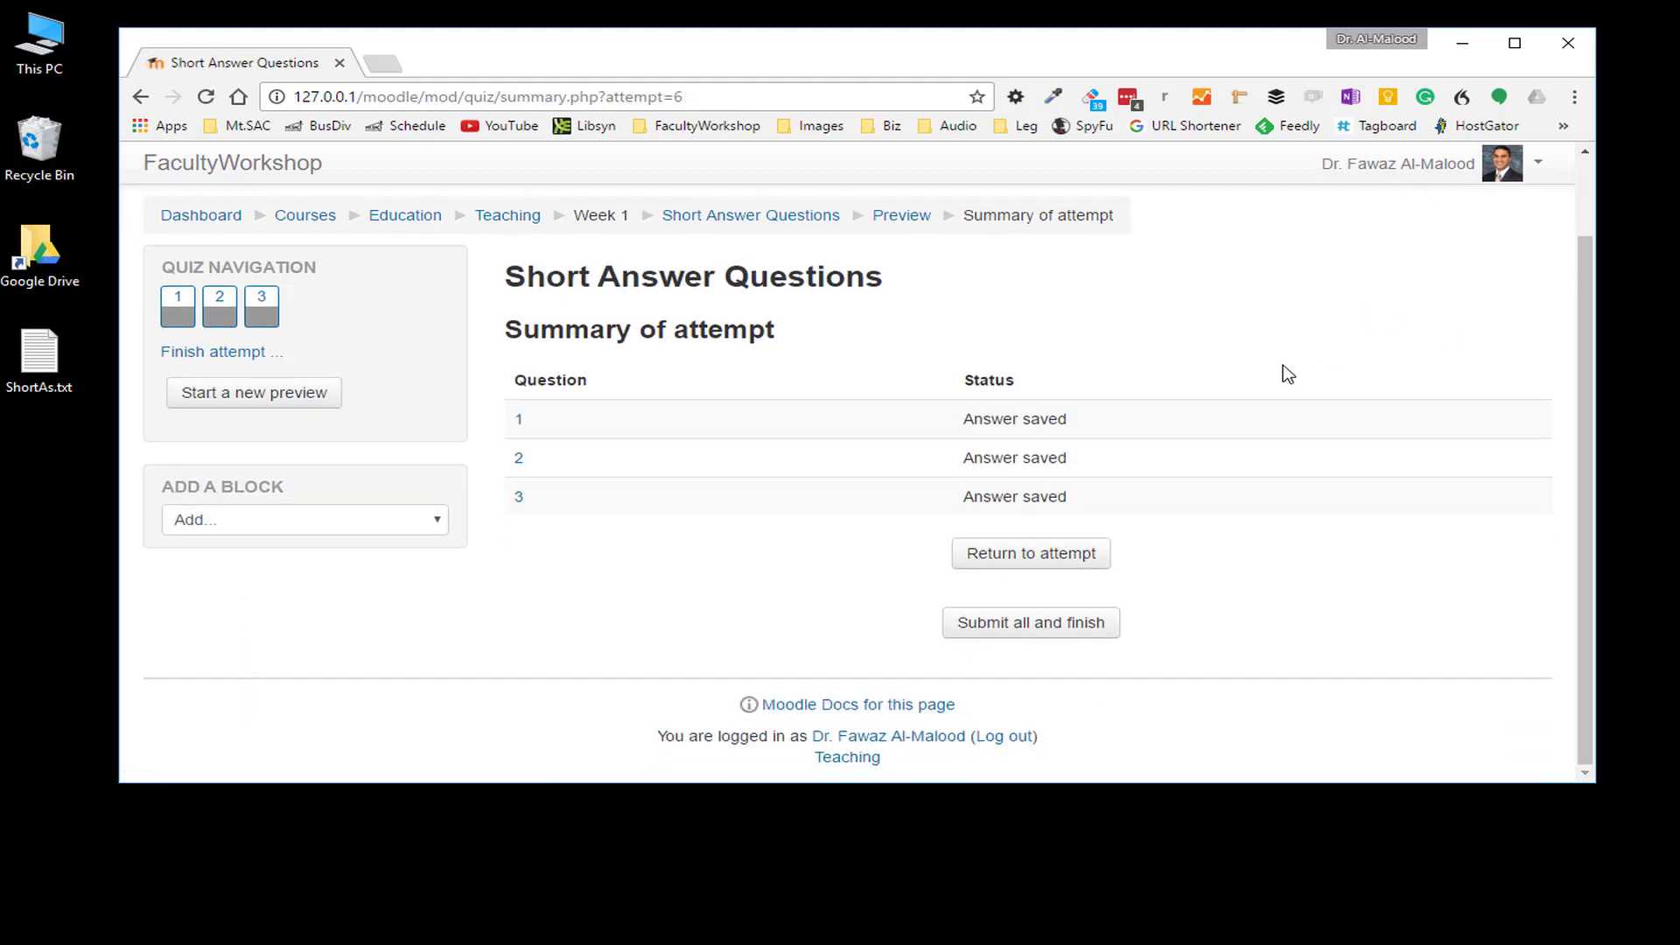
- Submit all and finish, then review the 3.00/3.00 marks and 10.00 out of 10.00 grade
{"action": "left_click", "coordinate": [1035, 635]}
{"action": "left_click", "coordinate": [798, 578]}
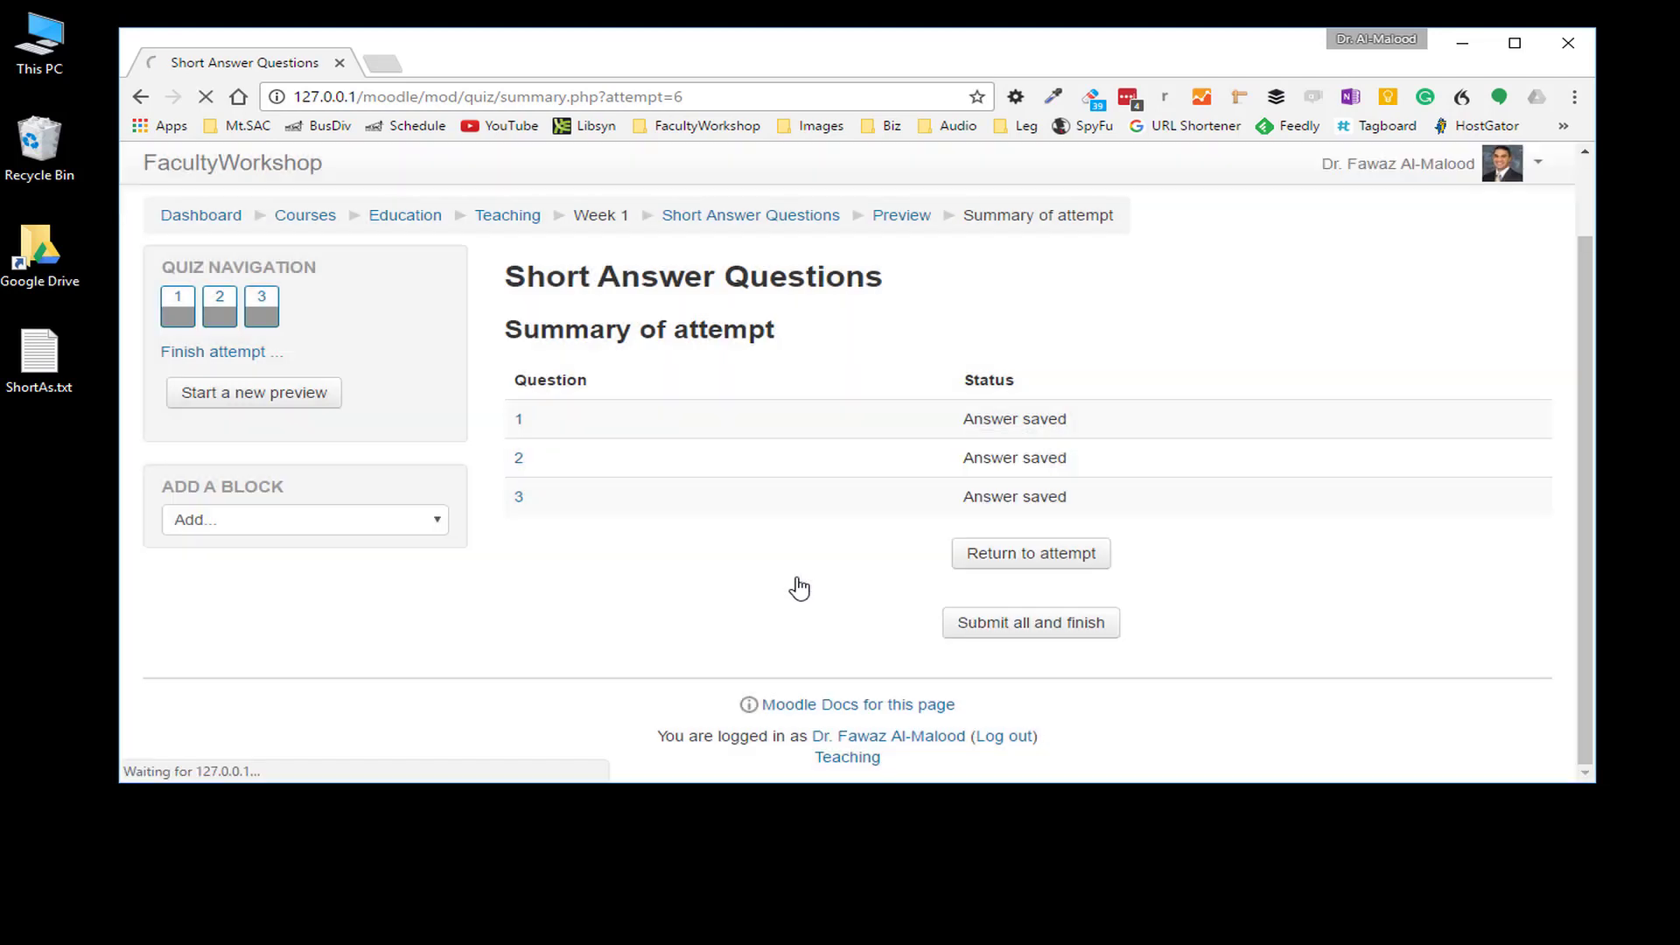
{"action": "scroll", "coordinate": [1246, 329], "scroll_direction": "down", "scroll_amount": 1}
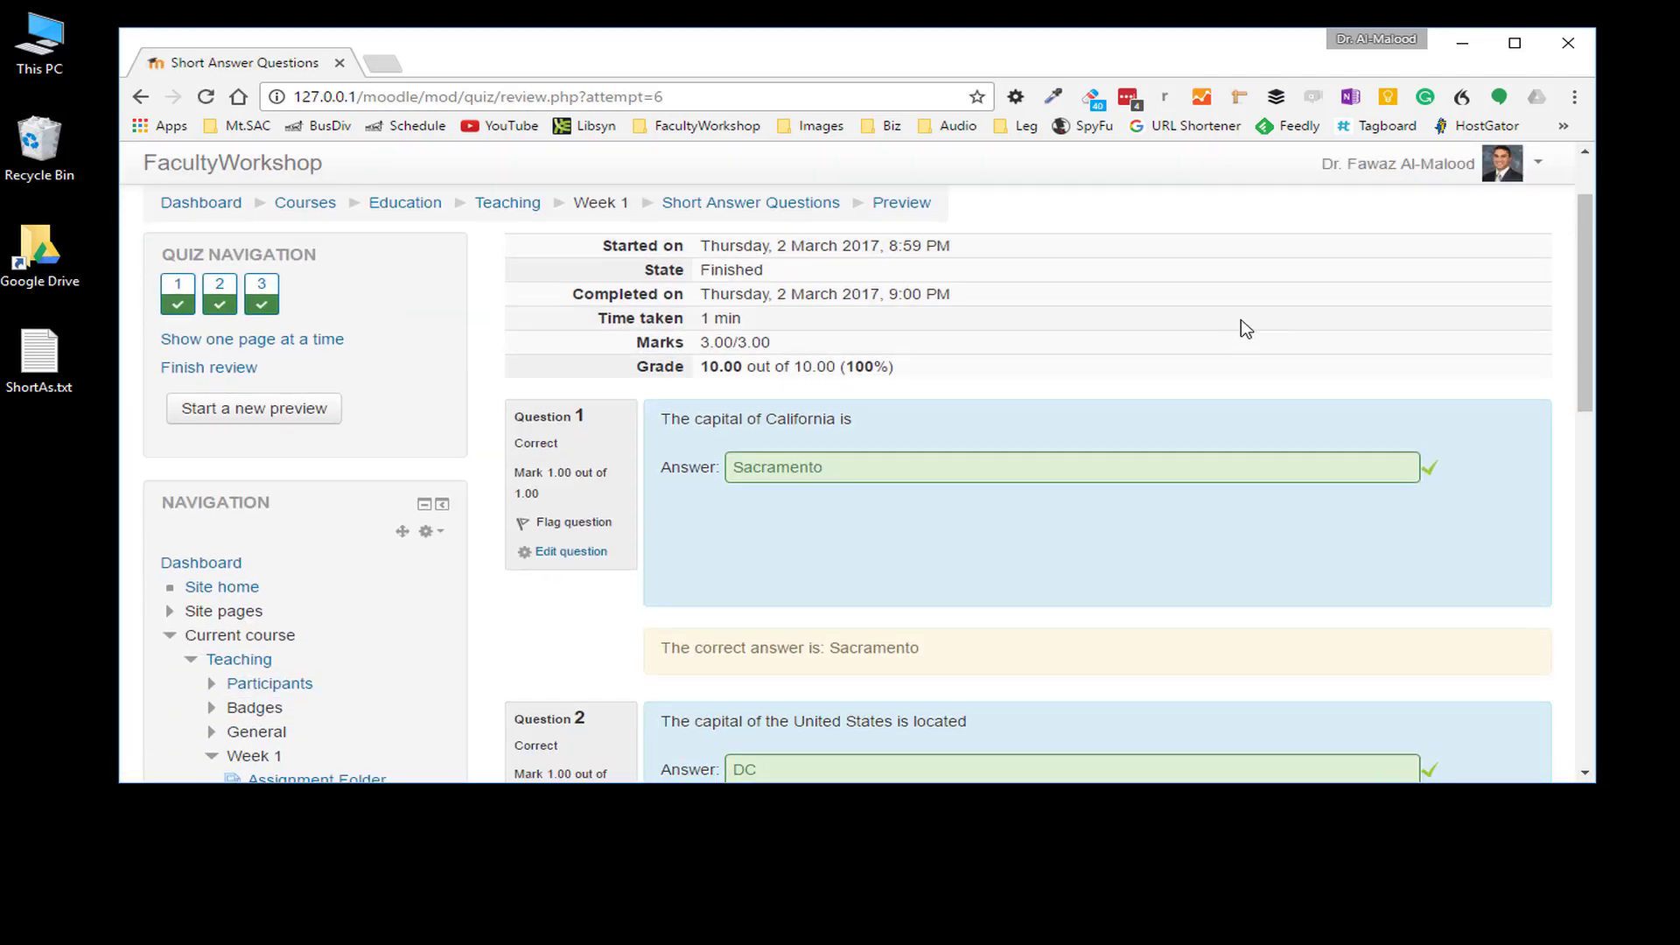
{"action": "scroll", "coordinate": [1246, 329], "scroll_direction": "down", "scroll_amount": 2}
{"action": "scroll", "coordinate": [1105, 376], "scroll_direction": "down", "scroll_amount": 1}
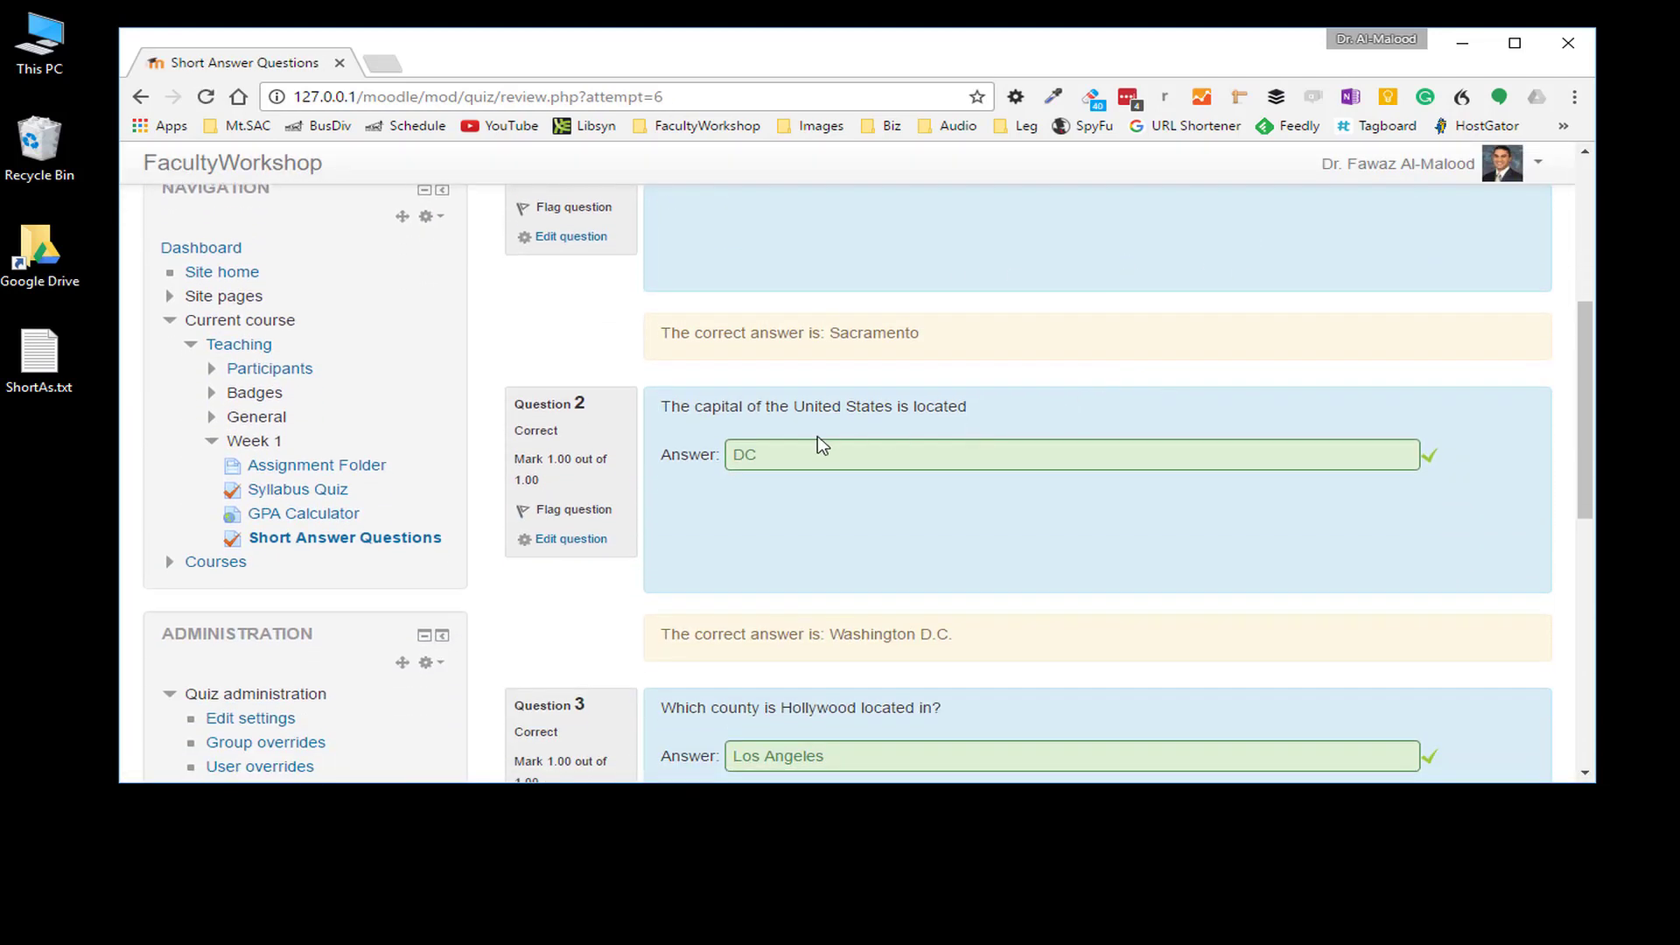
{"action": "scroll", "coordinate": [1002, 440], "scroll_direction": "down", "scroll_amount": 1}
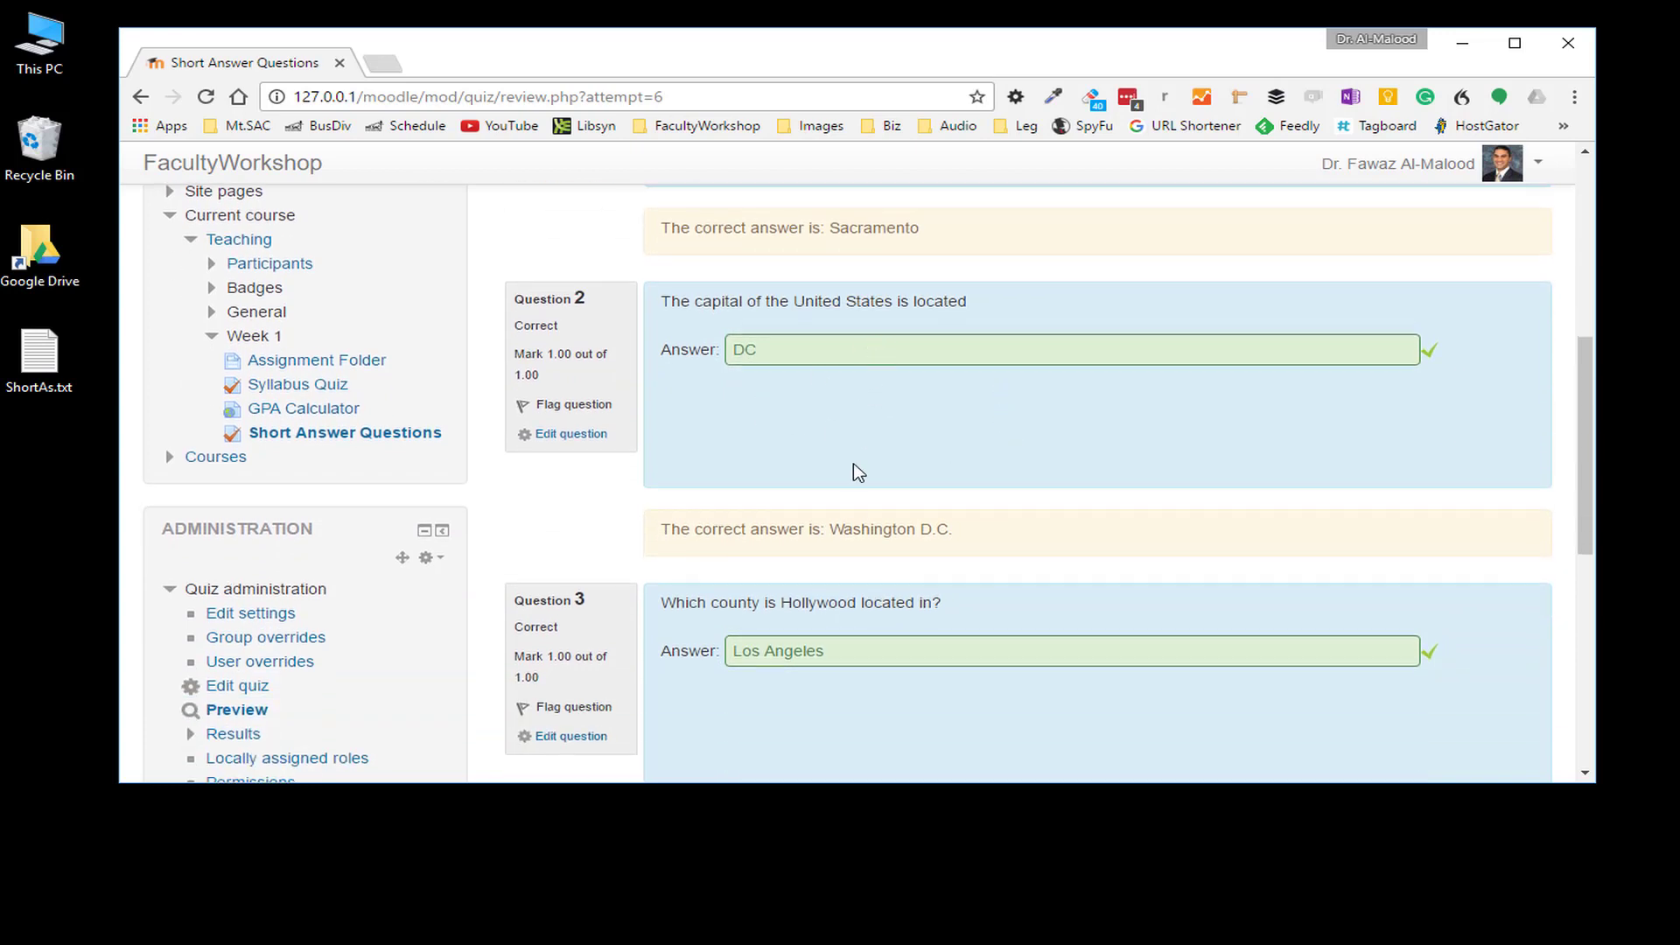
{"action": "scroll", "coordinate": [858, 634], "scroll_direction": "down", "scroll_amount": 2}
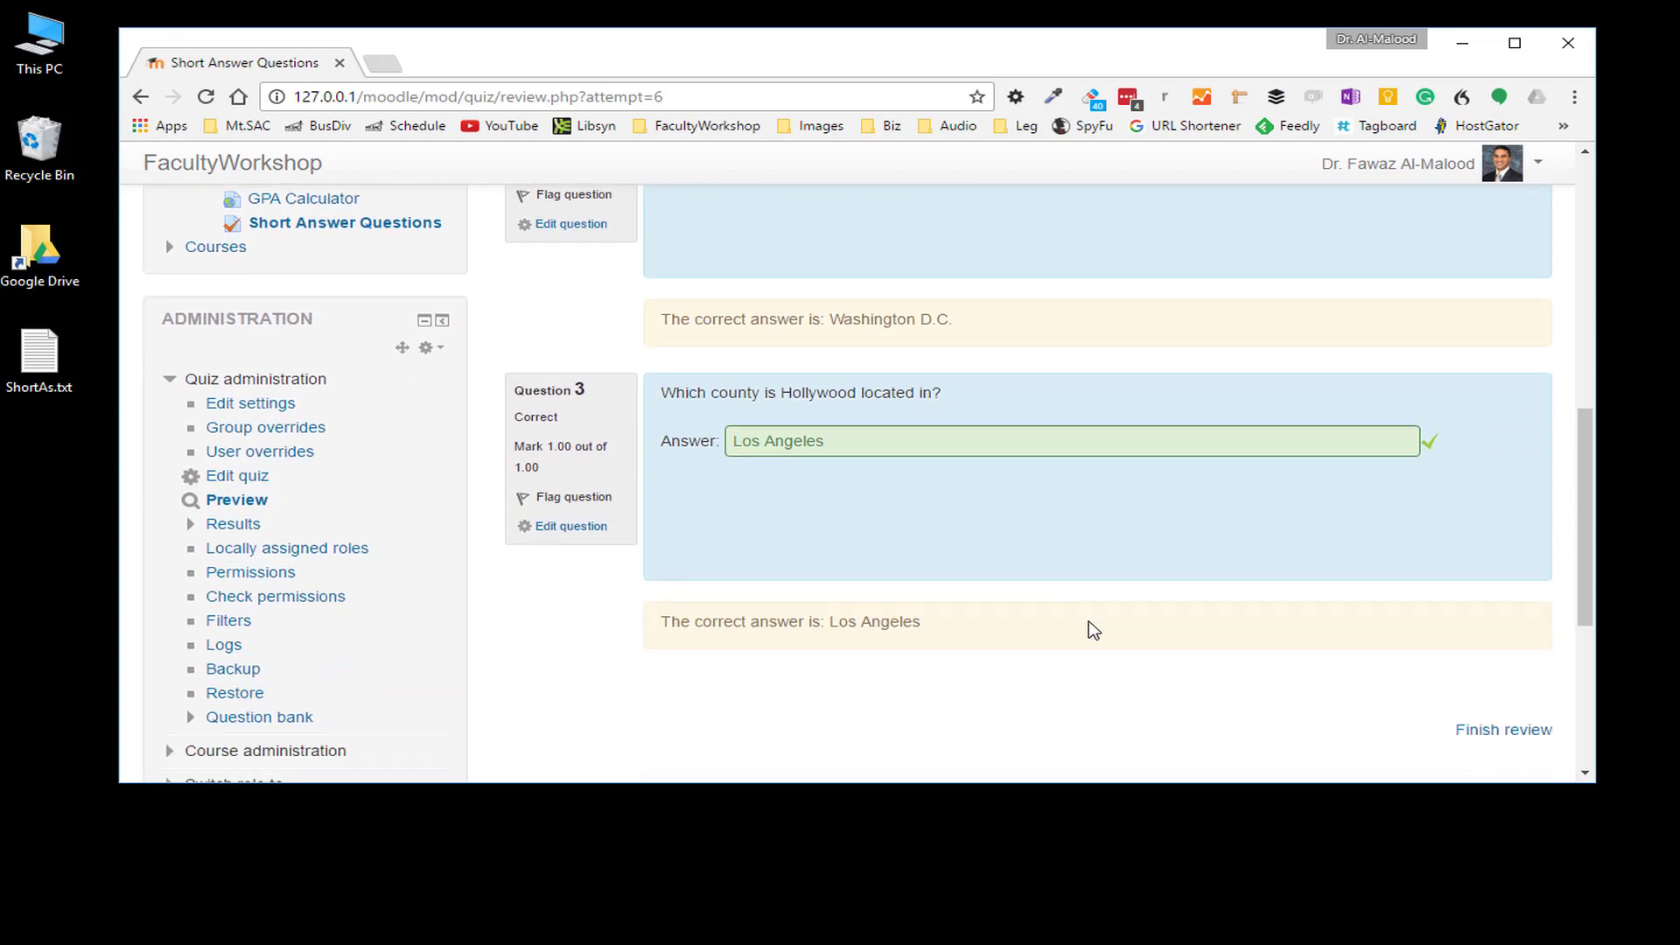